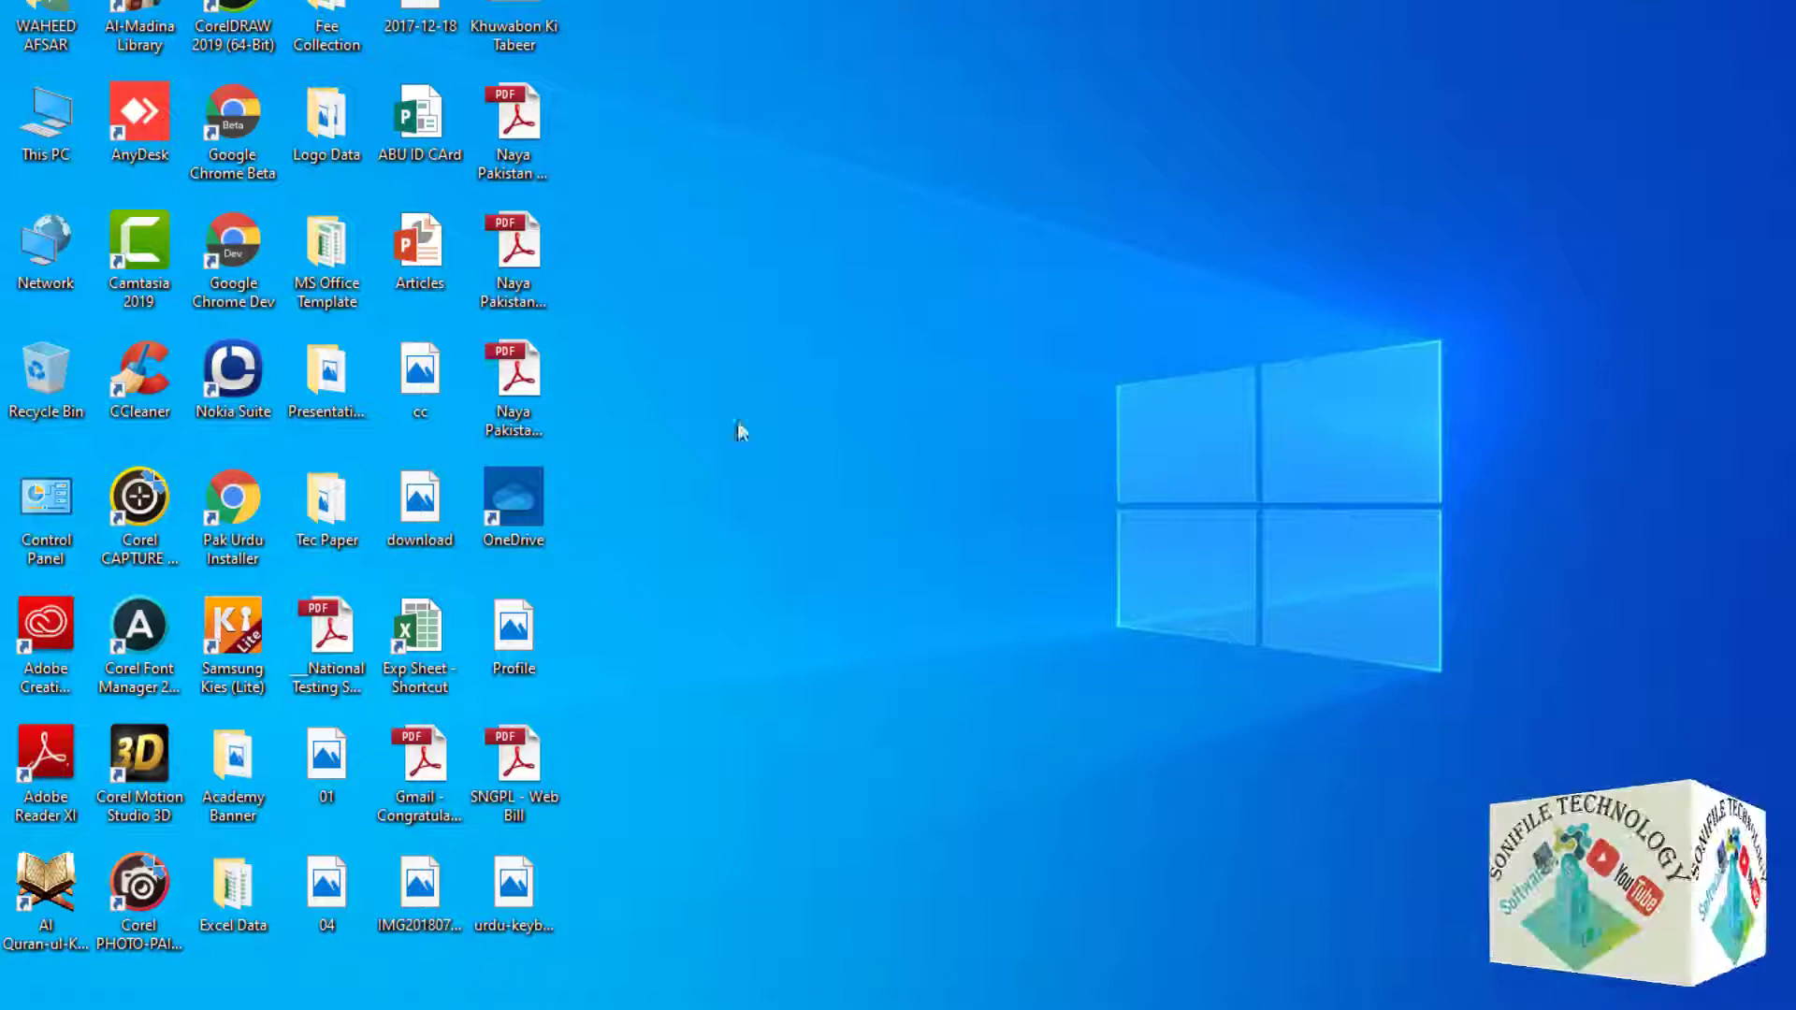
- Launch Adobe Animate CC 2019
{"action": "left_click", "coordinate": [19, 1005]}
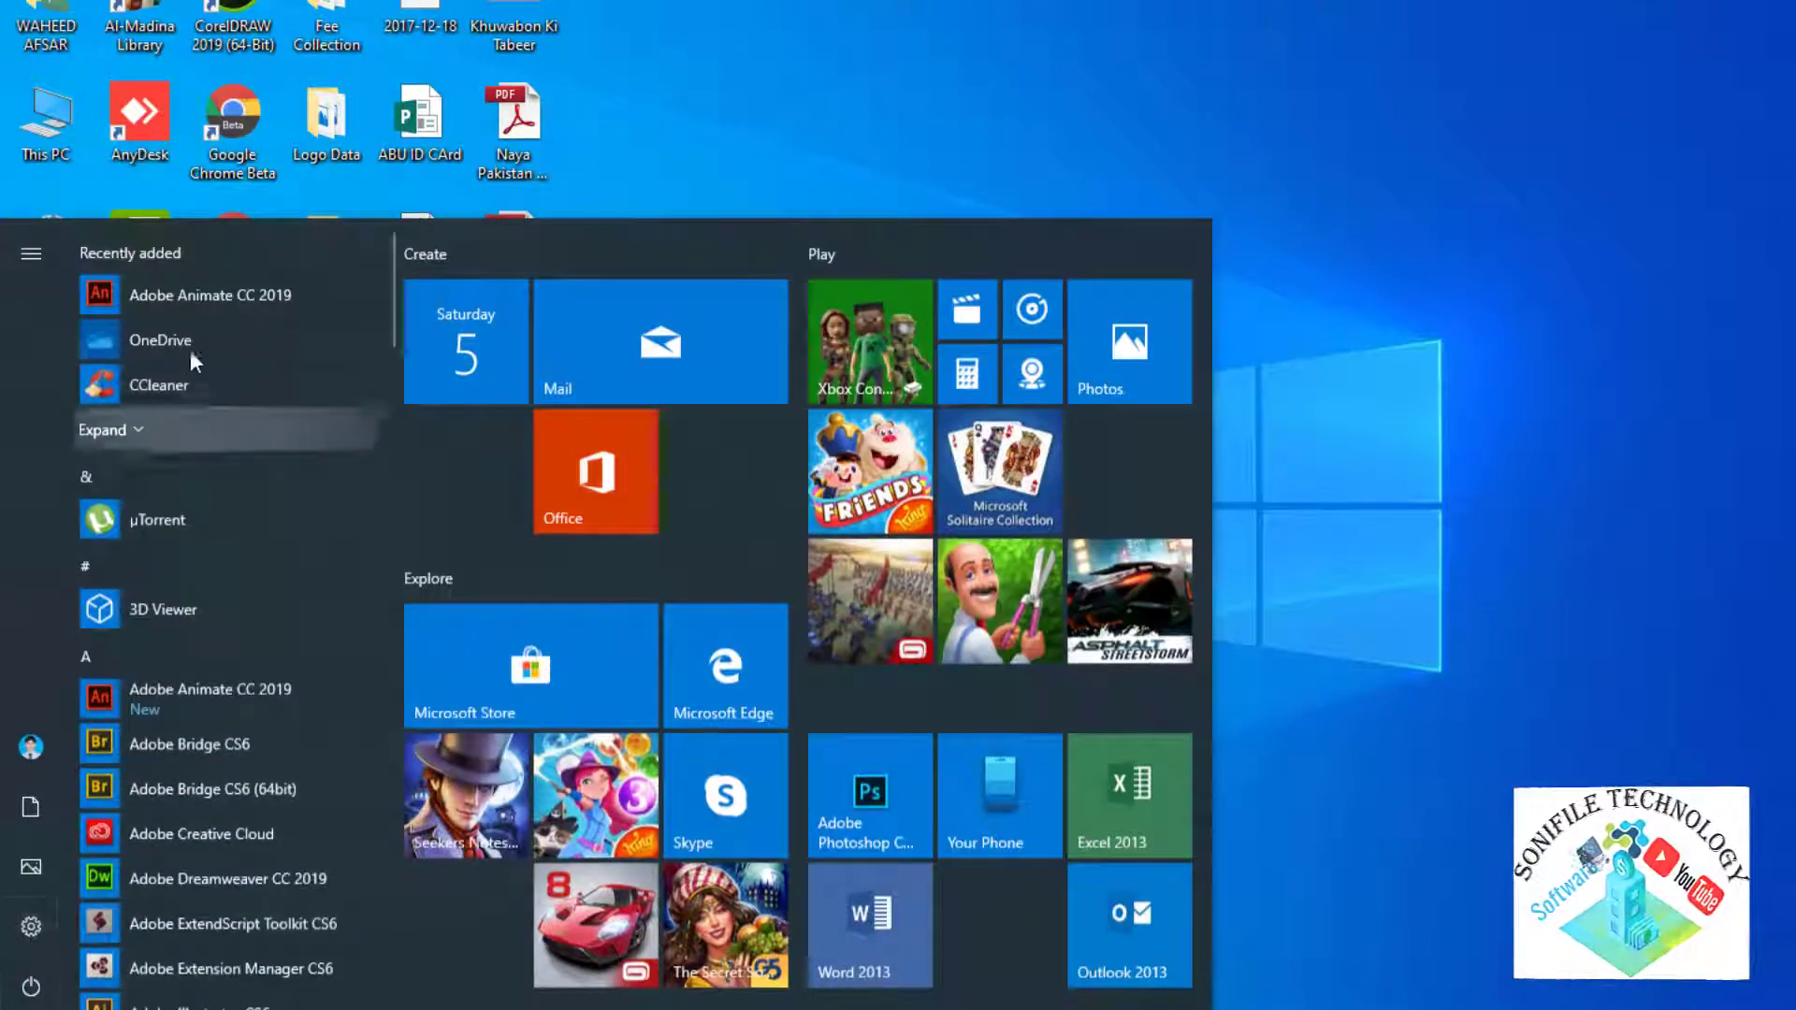
{"action": "left_click", "coordinate": [219, 285]}
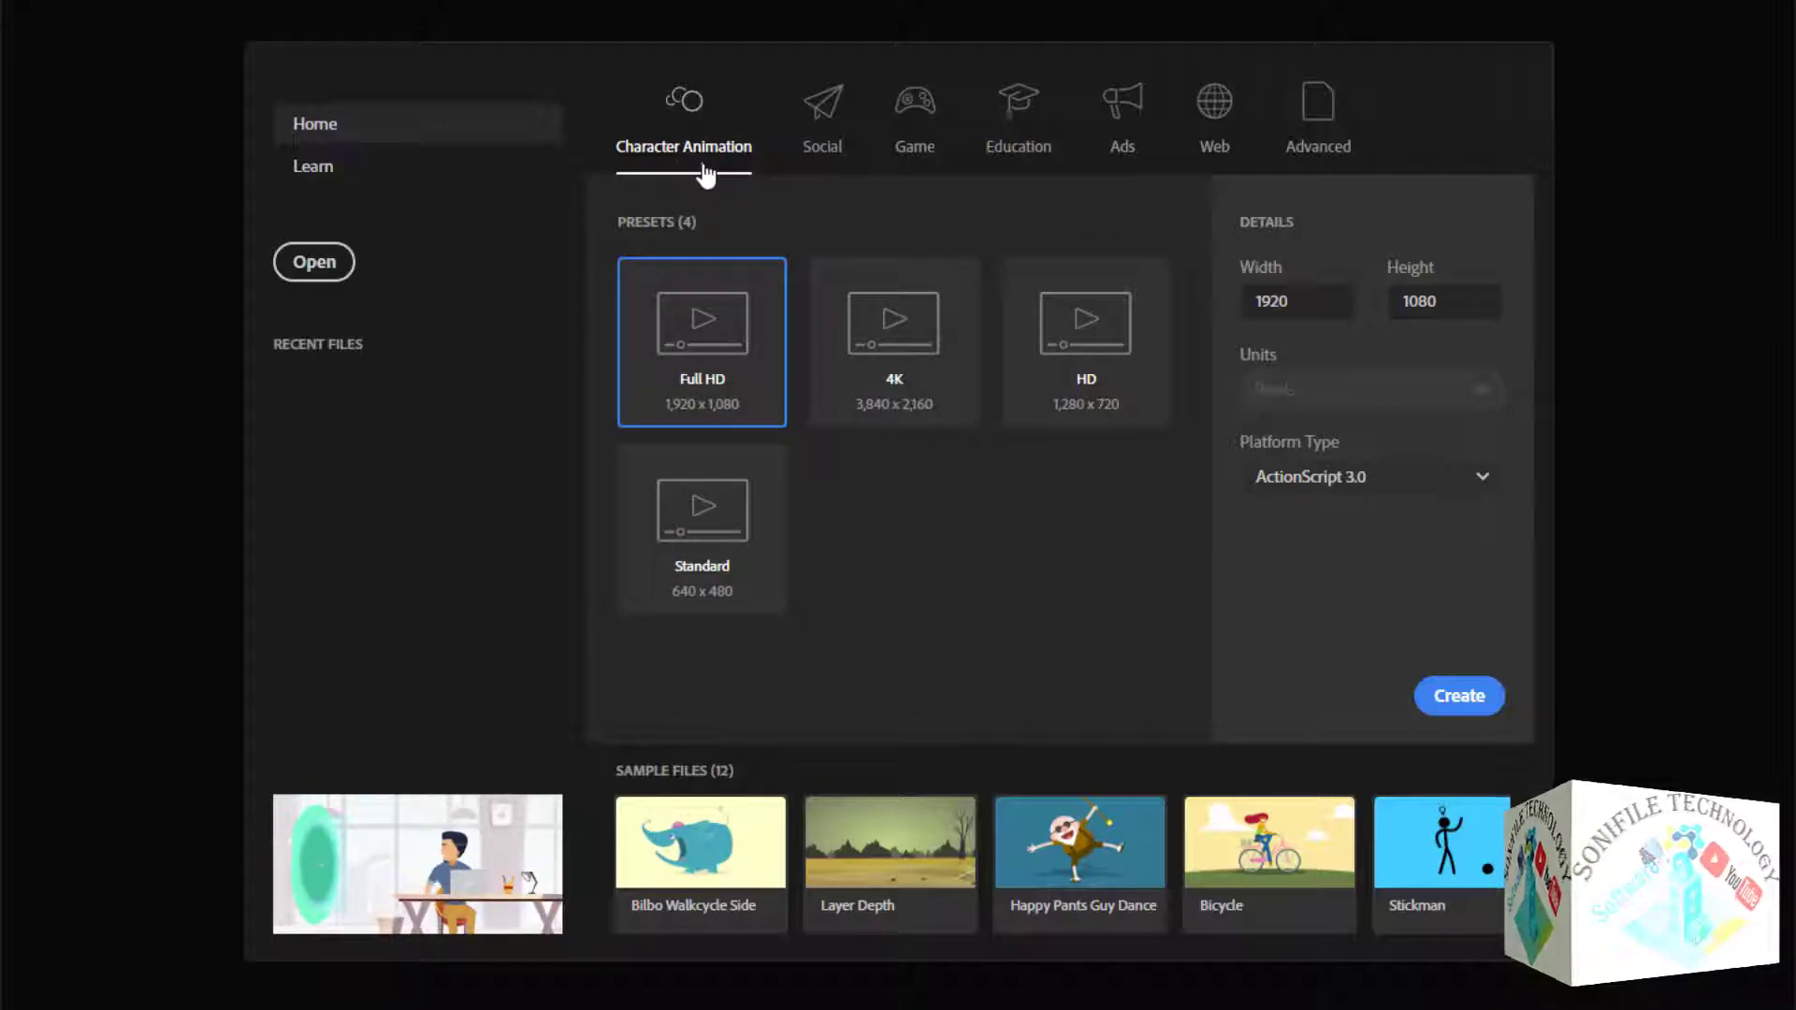
- Look through the document presets offered for the Social and Game categories
{"action": "left_click", "coordinate": [884, 159]}
{"action": "left_click", "coordinate": [823, 159]}
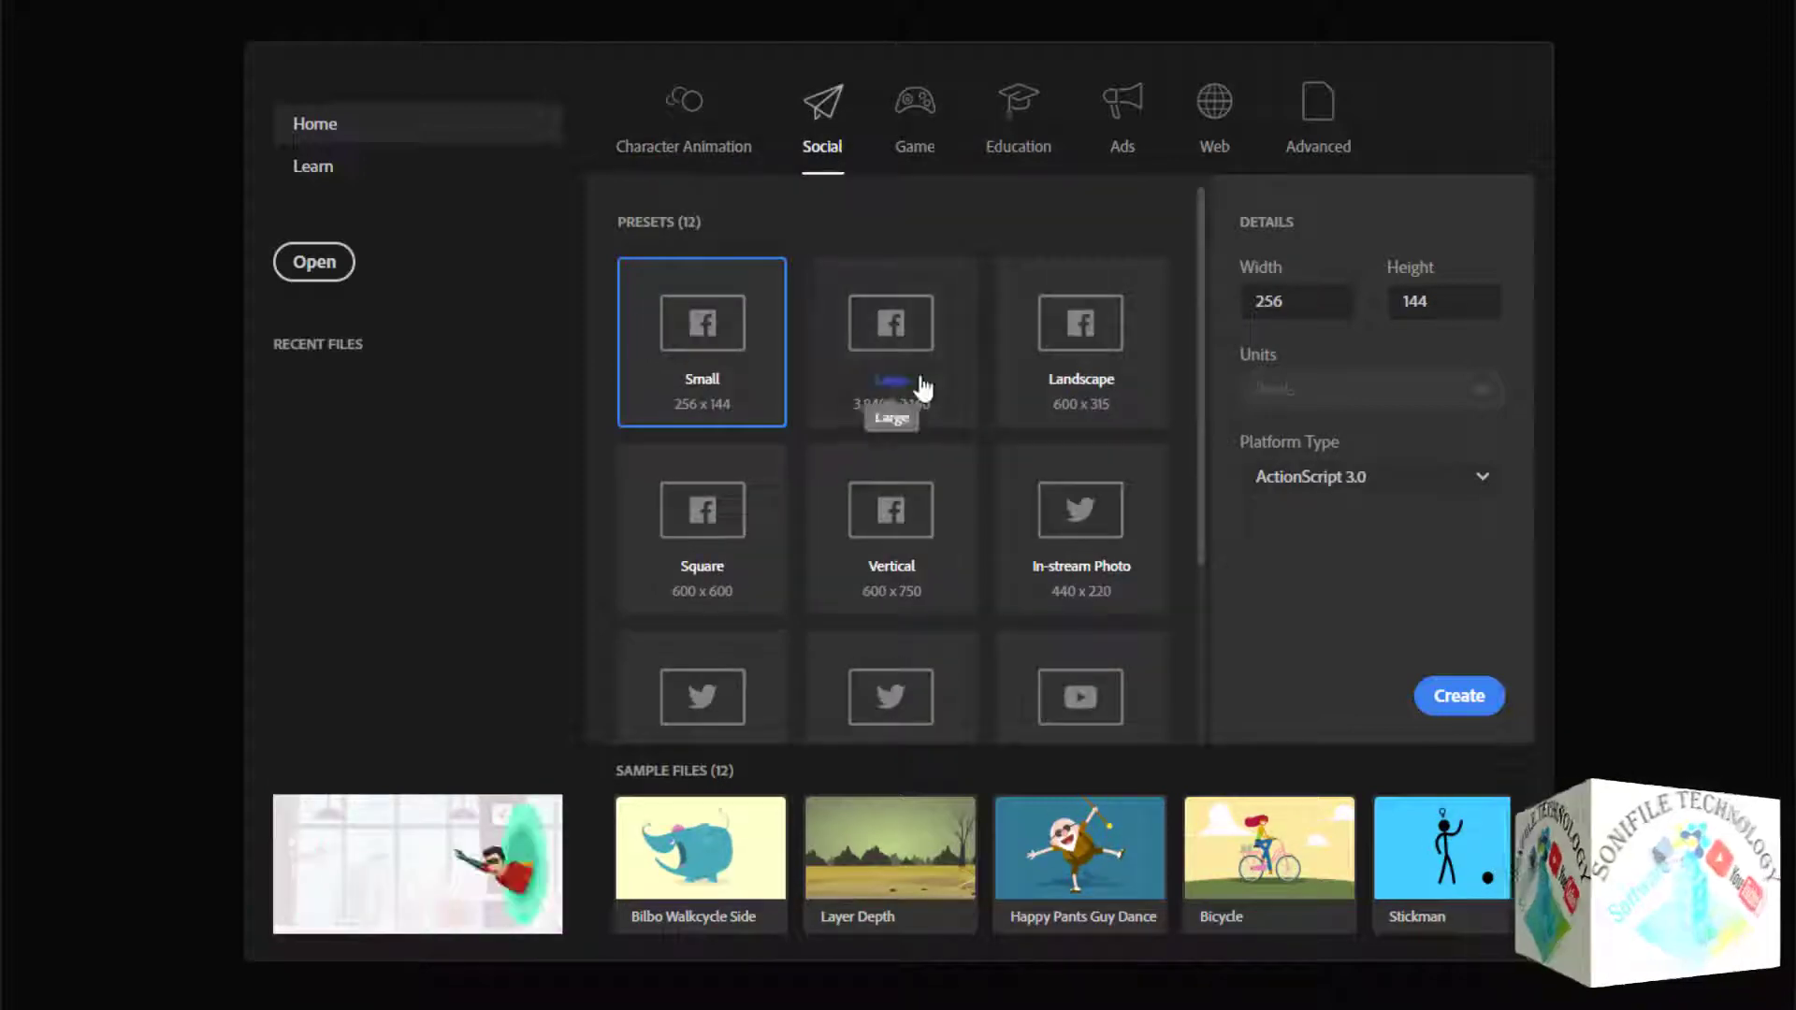
{"action": "scroll", "coordinate": [903, 360], "scroll_direction": "down", "scroll_amount": 2}
{"action": "scroll", "coordinate": [902, 356], "scroll_direction": "up", "scroll_amount": 3}
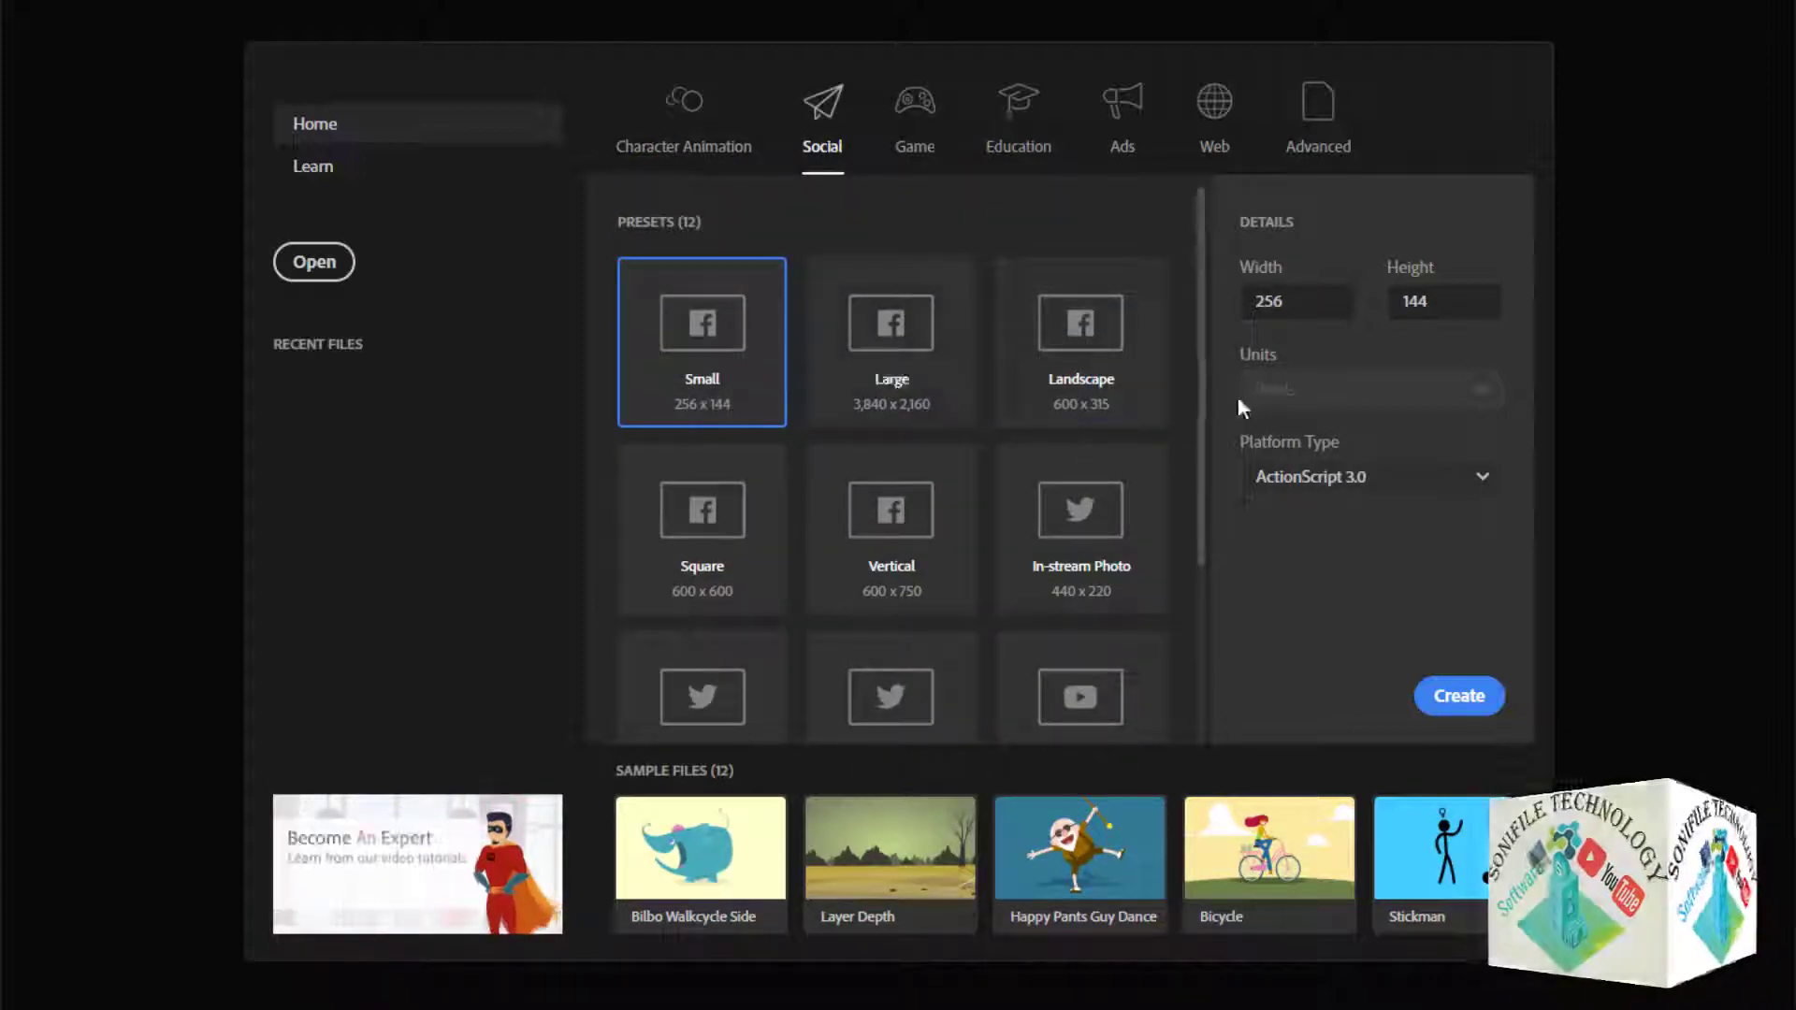
{"action": "scroll", "coordinate": [1090, 411], "scroll_direction": "down", "scroll_amount": 3}
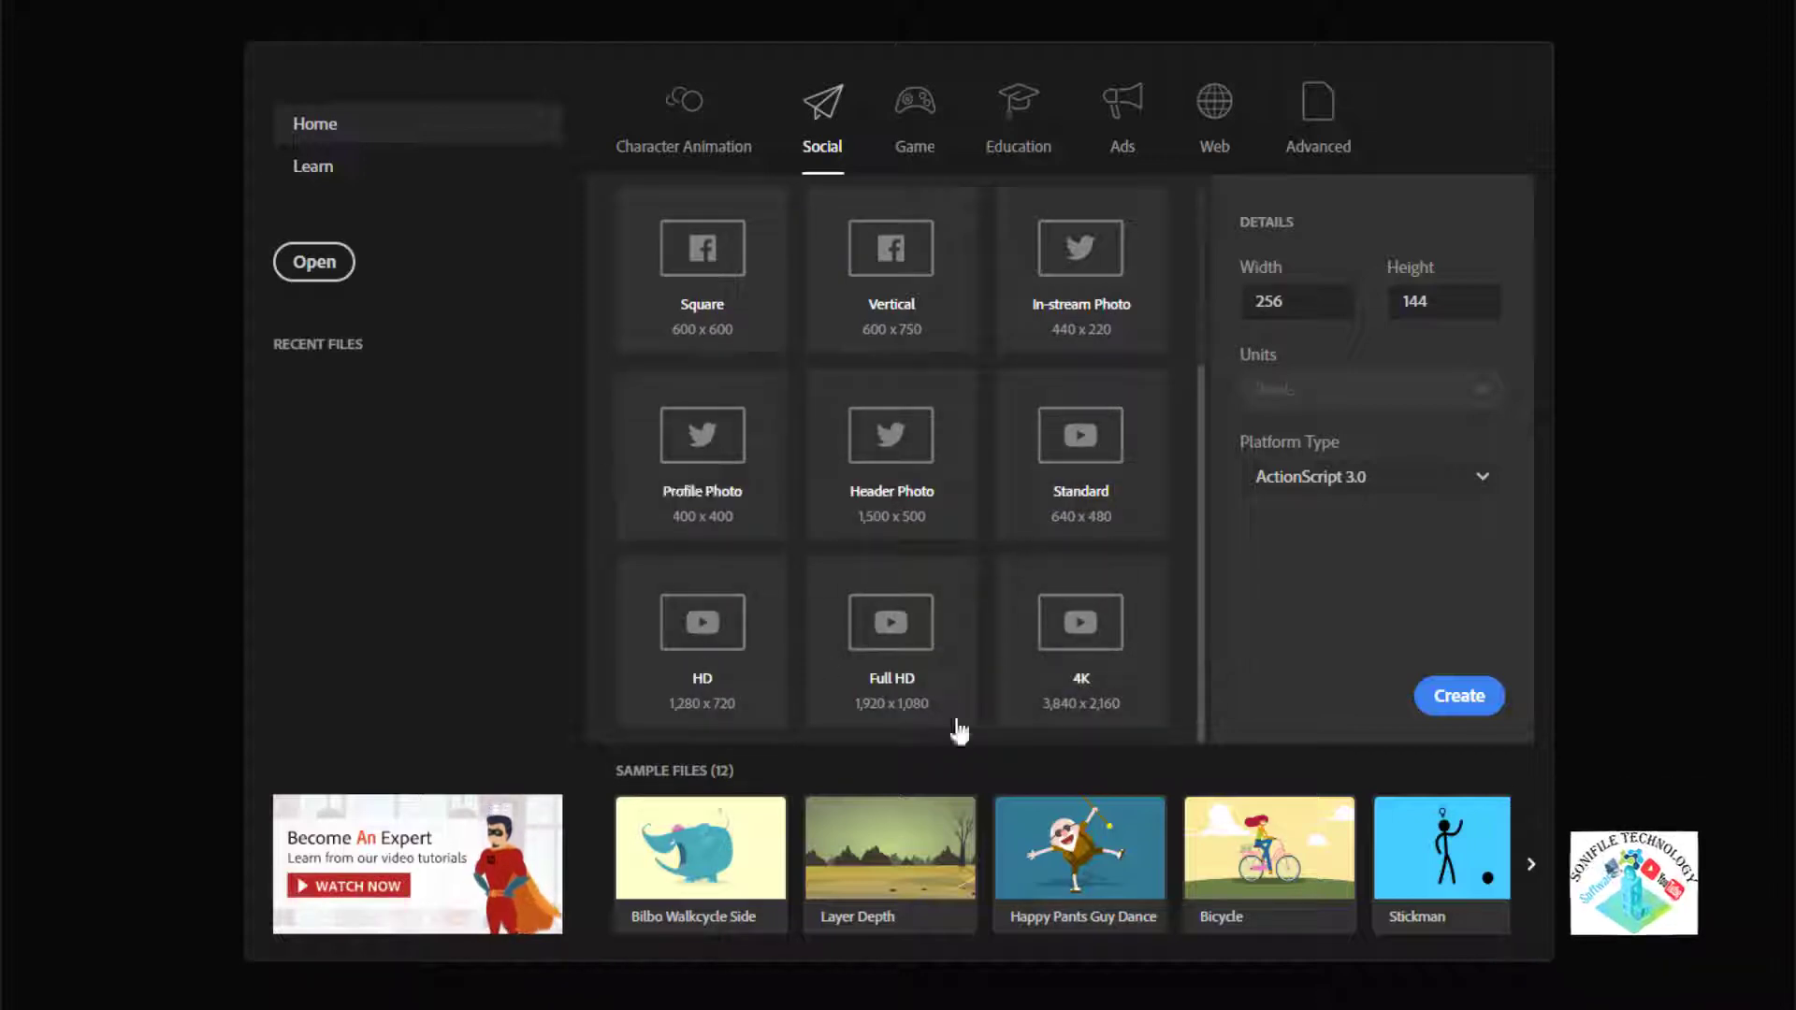
{"action": "scroll", "coordinate": [1043, 524], "scroll_direction": "up", "scroll_amount": 3}
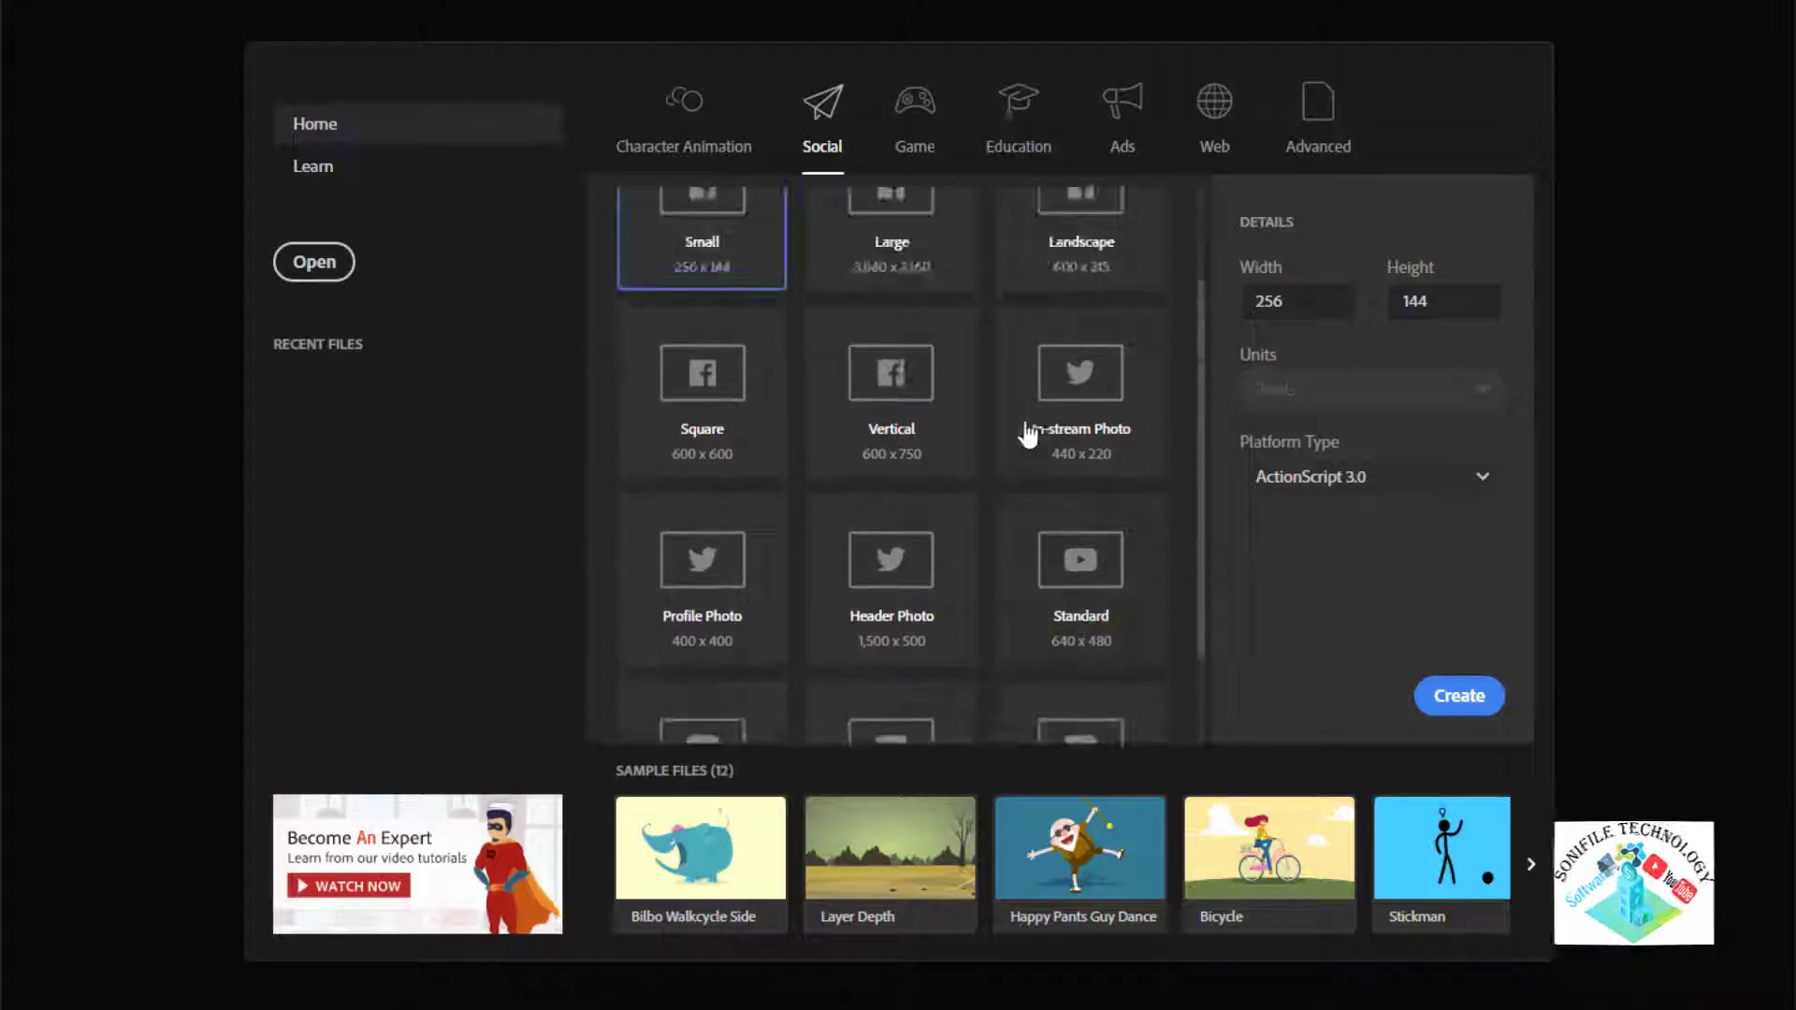
{"action": "left_click", "coordinate": [933, 122]}
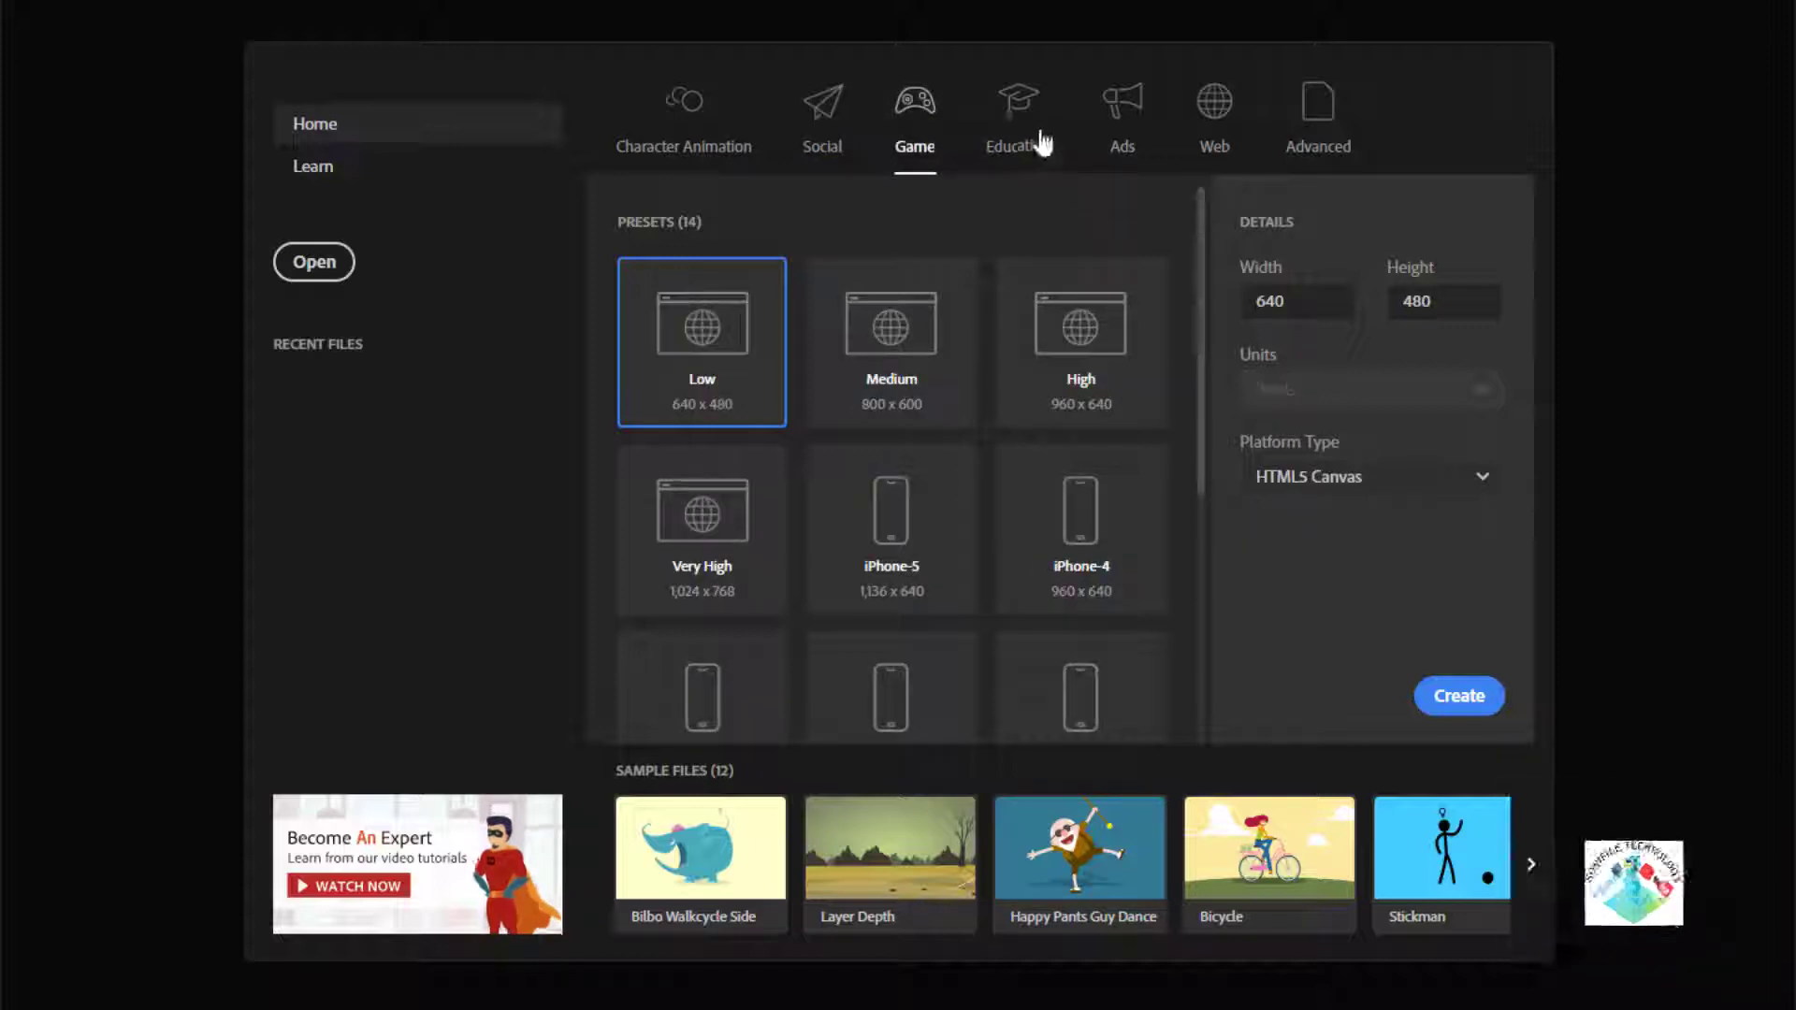
{"action": "scroll", "coordinate": [1036, 398], "scroll_direction": "down", "scroll_amount": 4}
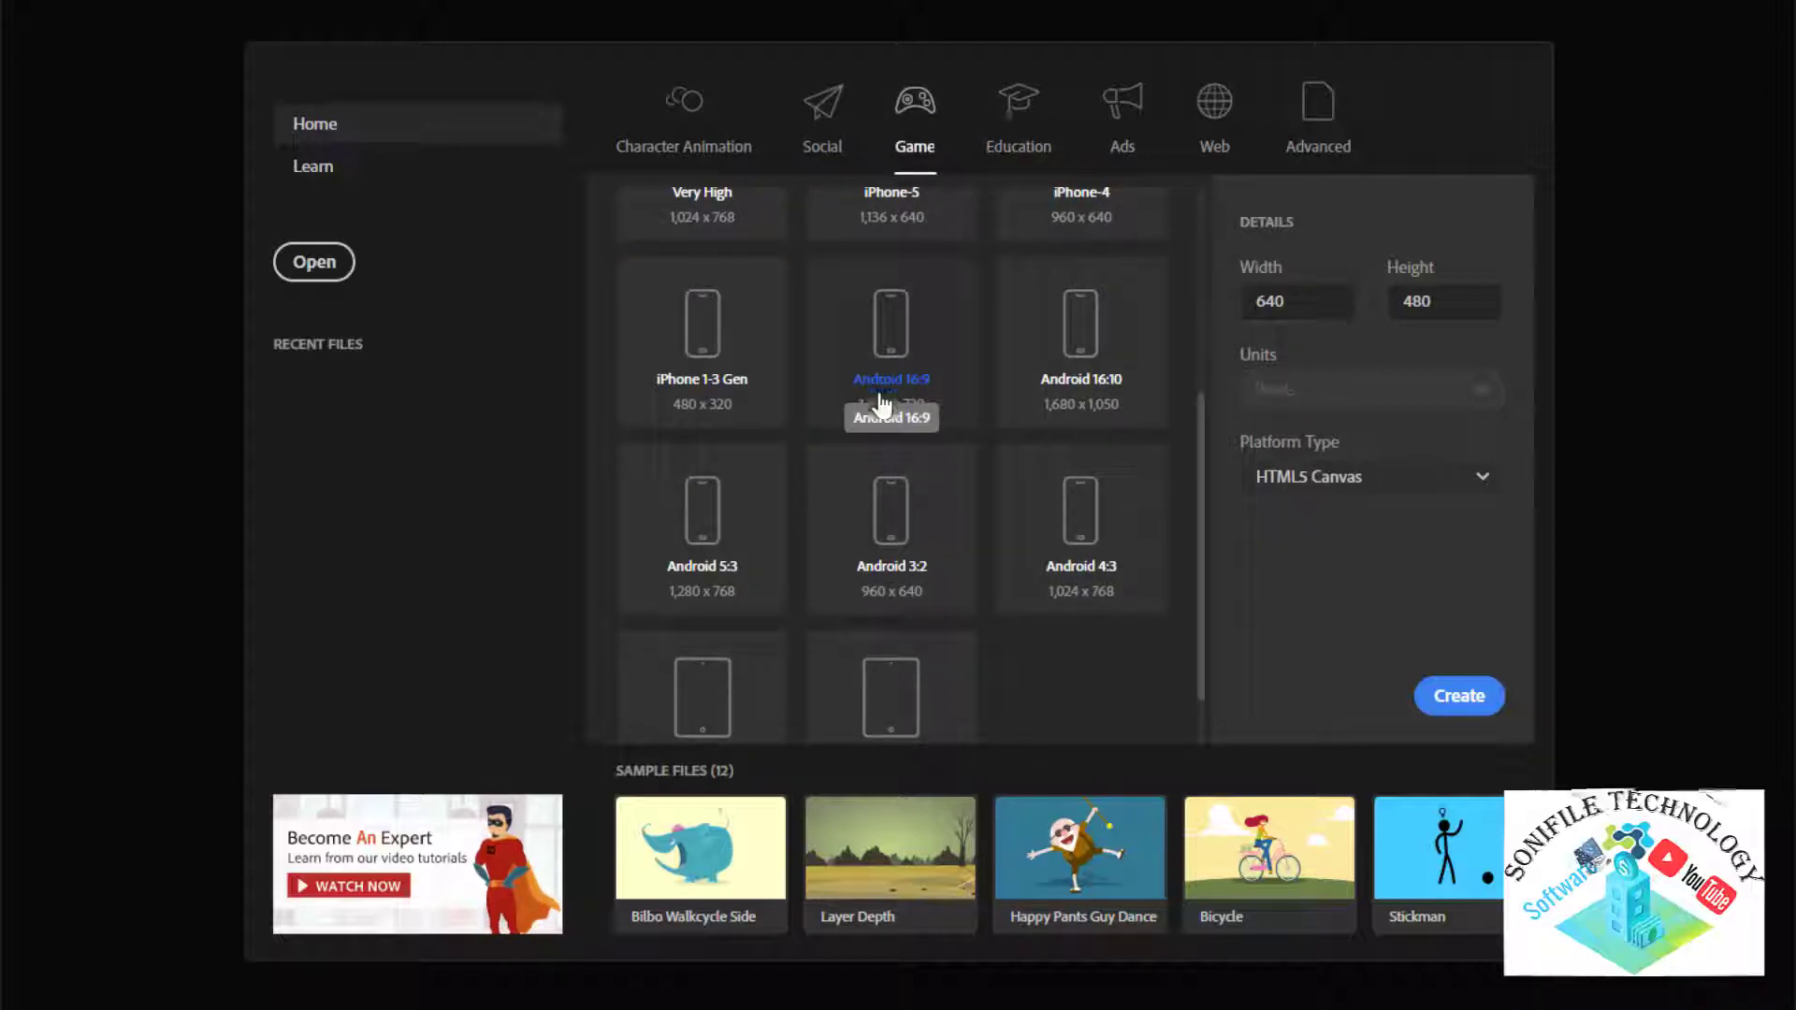
- Look through the document presets for Education, Ads and Web, and the platforms and scripts under Advanced
{"action": "left_click", "coordinate": [1021, 117]}
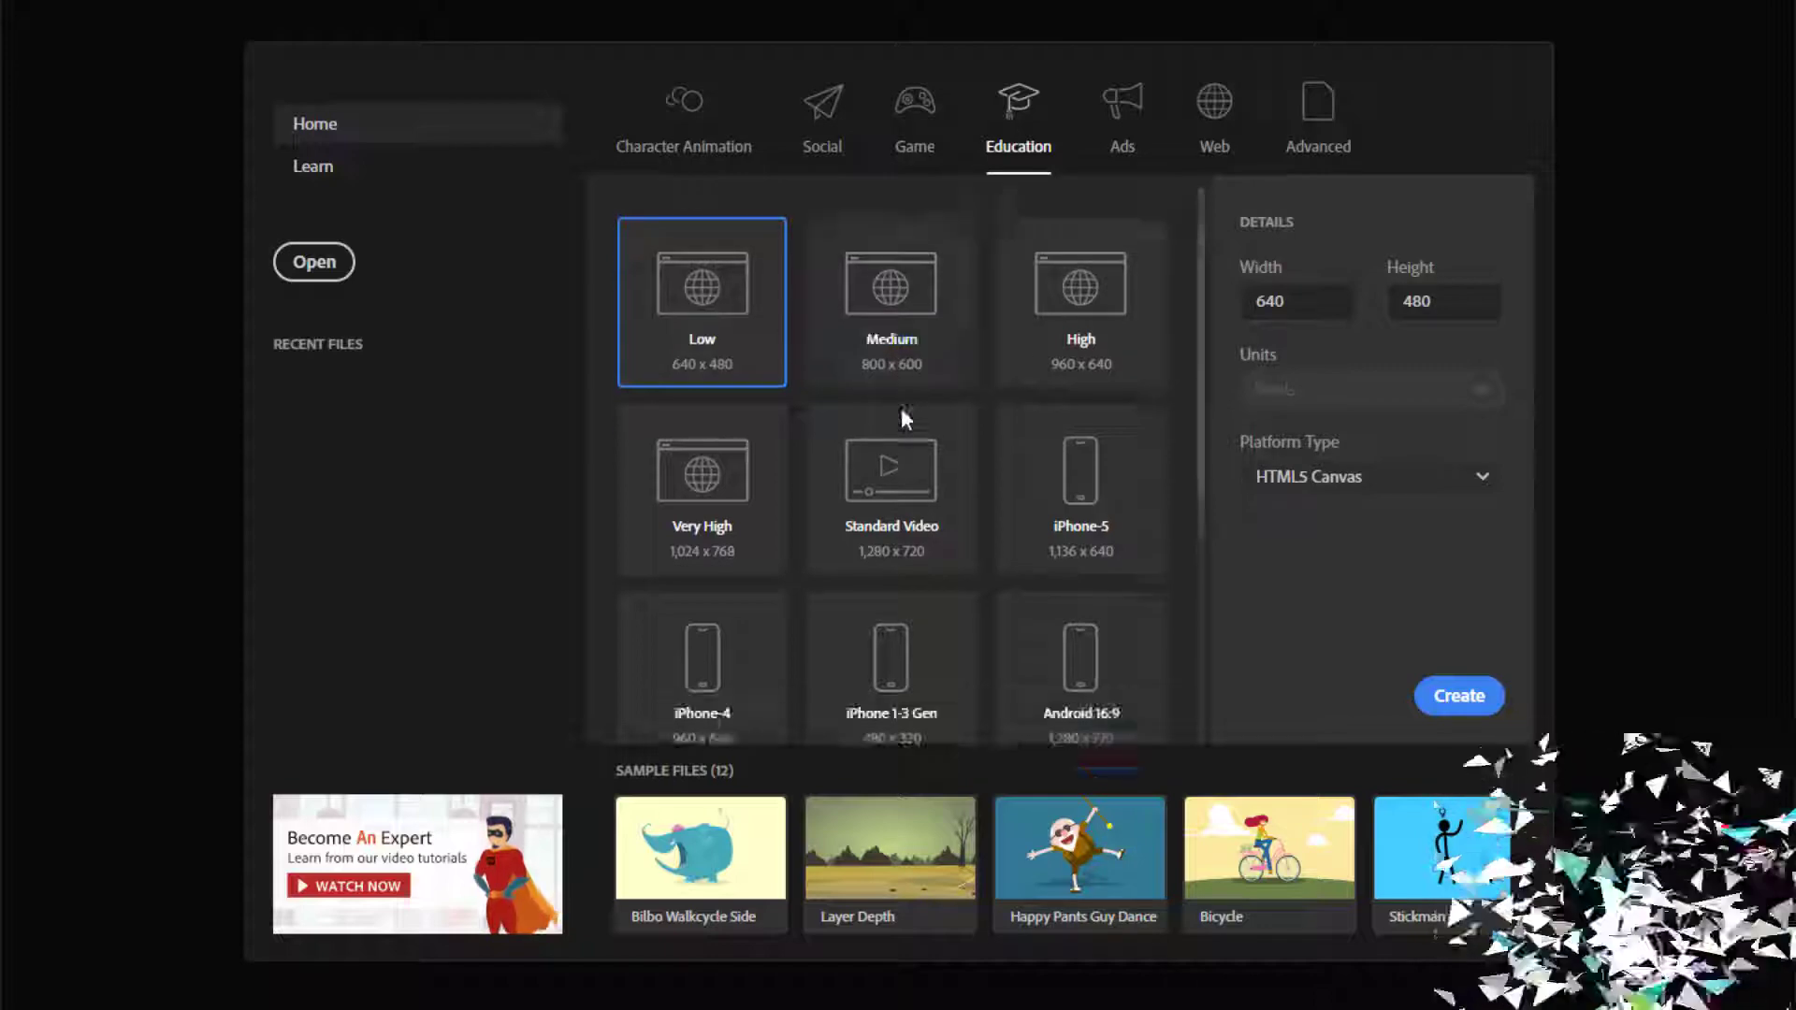
{"action": "scroll", "coordinate": [901, 417], "scroll_direction": "down", "scroll_amount": 4}
{"action": "scroll", "coordinate": [946, 562], "scroll_direction": "up", "scroll_amount": 4}
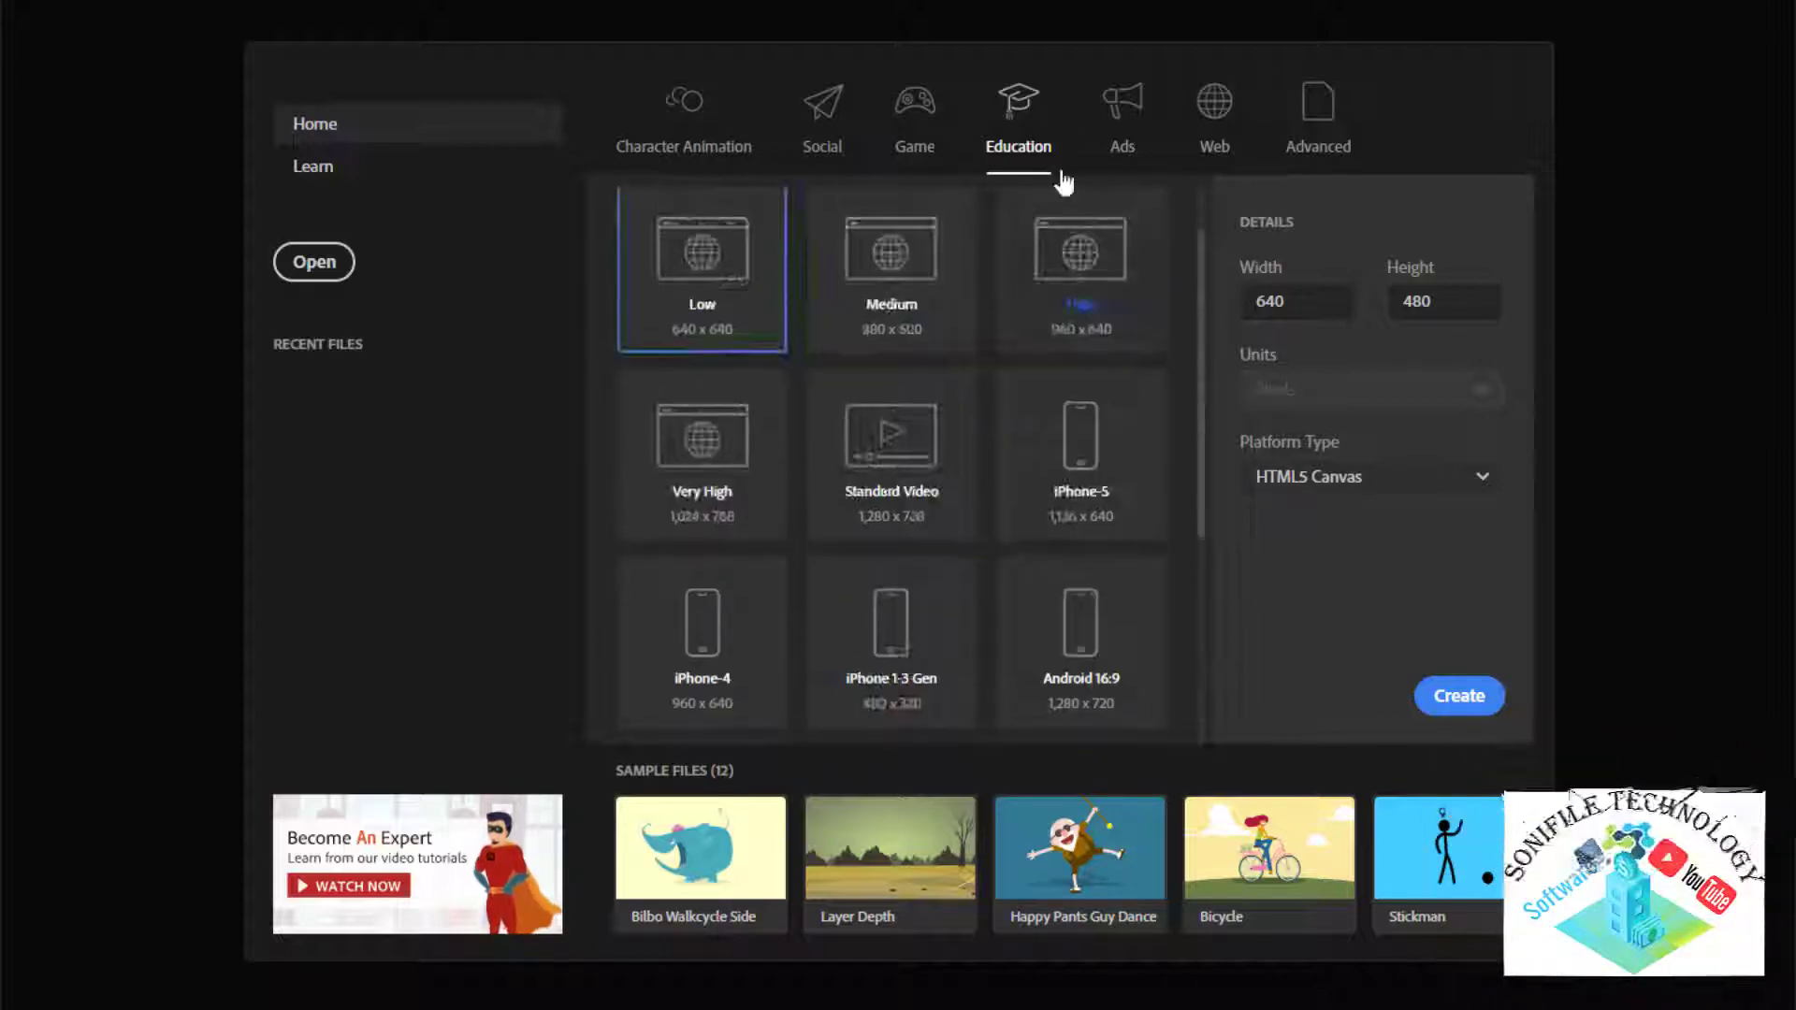
{"action": "left_click", "coordinate": [1111, 118]}
{"action": "scroll", "coordinate": [954, 431], "scroll_direction": "down", "scroll_amount": 1}
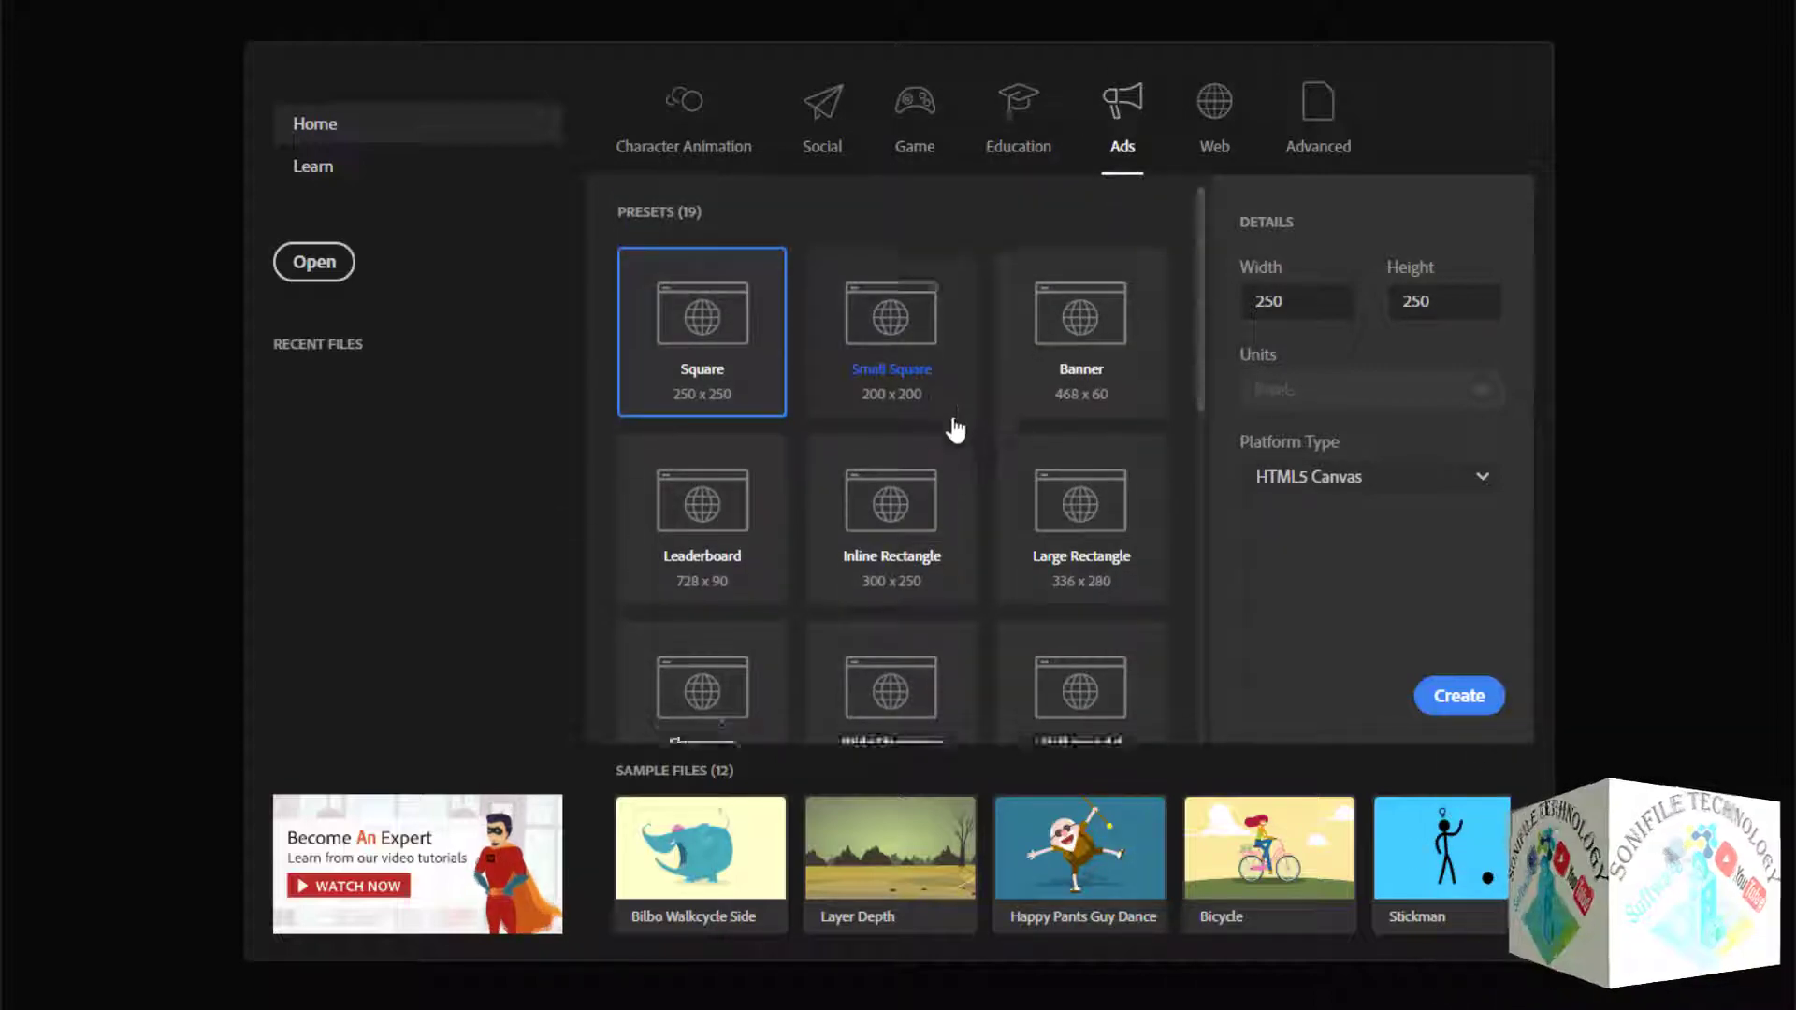
{"action": "scroll", "coordinate": [954, 431], "scroll_direction": "down", "scroll_amount": 5}
{"action": "left_click", "coordinate": [1214, 131]}
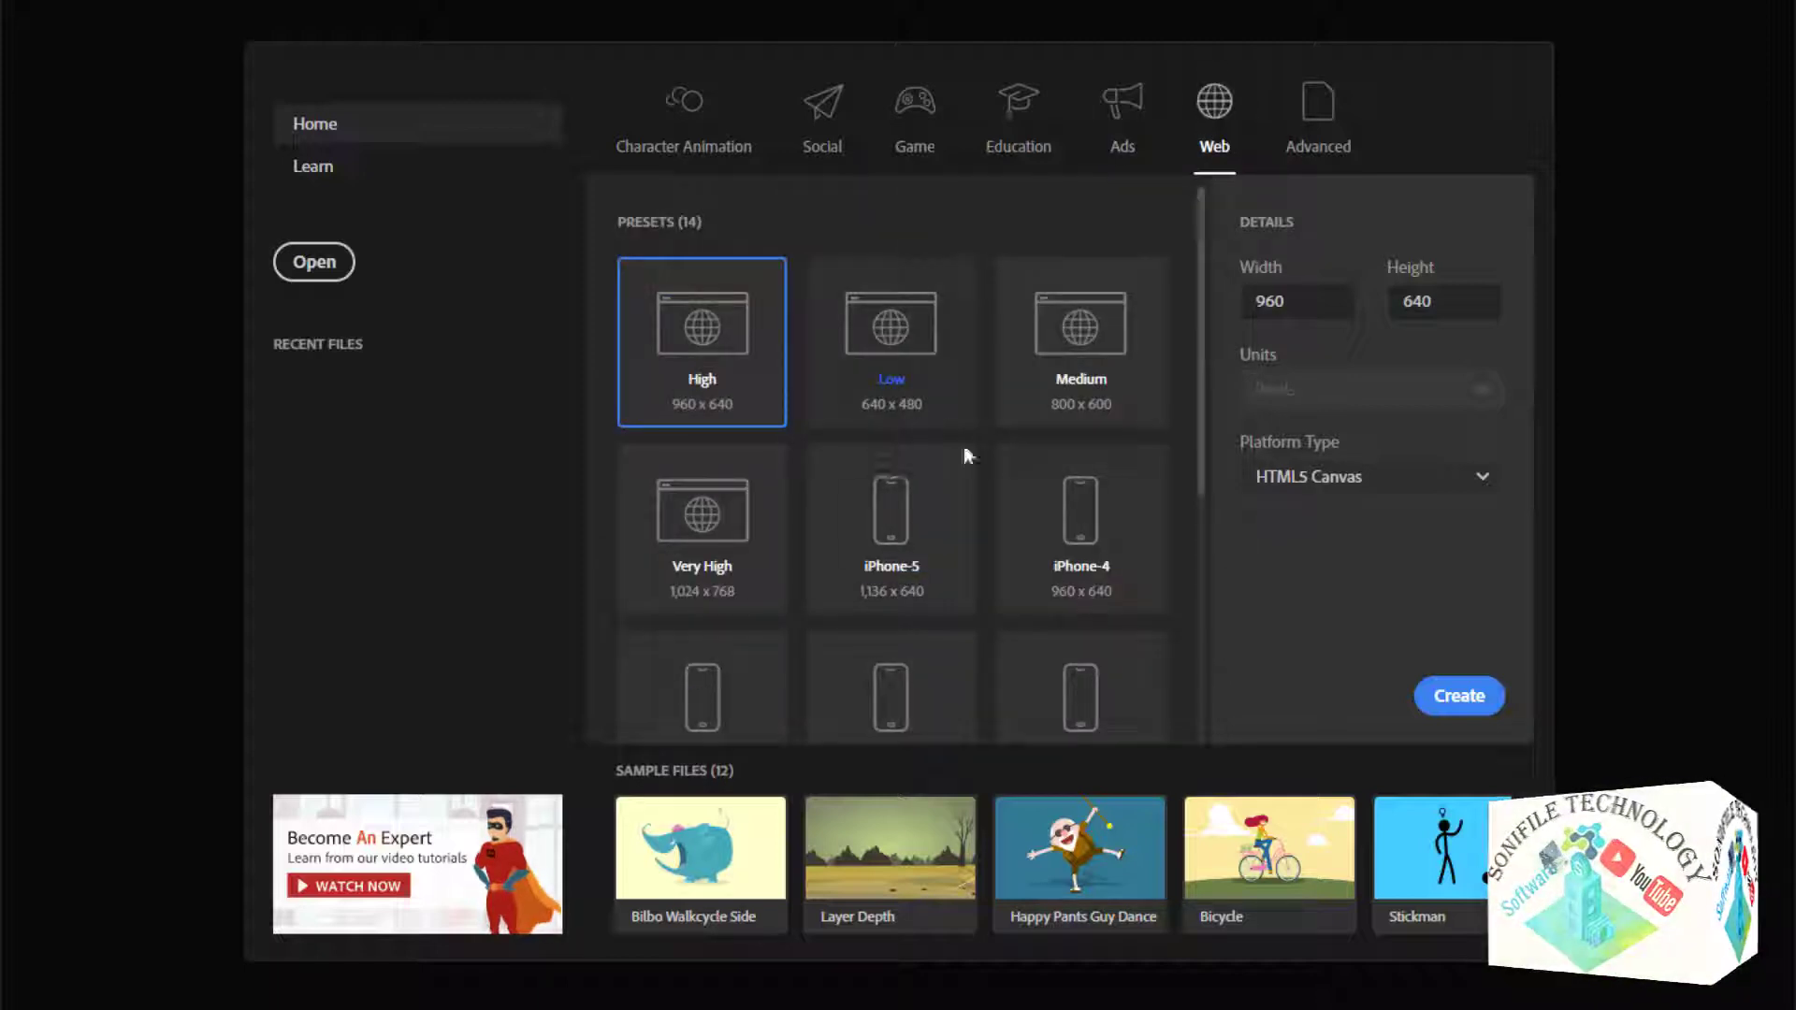
{"action": "scroll", "coordinate": [1006, 513], "scroll_direction": "down", "scroll_amount": 4}
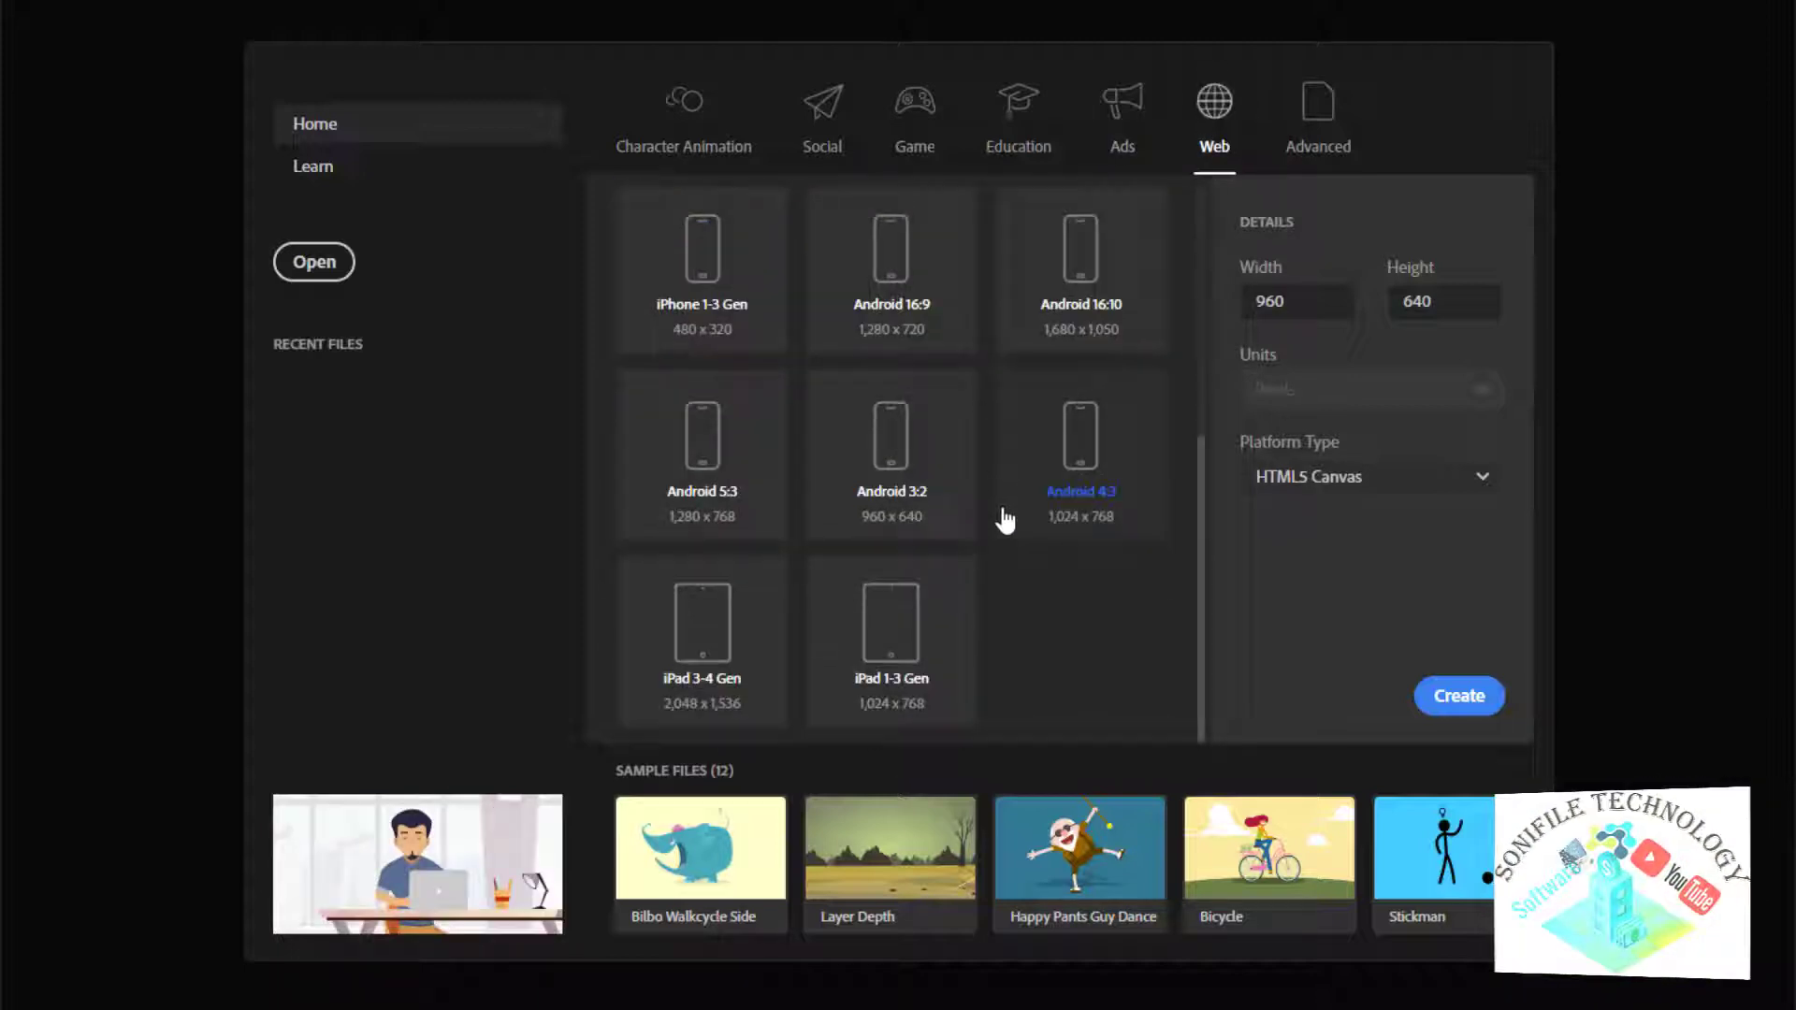
{"action": "left_click", "coordinate": [1305, 109]}
{"action": "scroll", "coordinate": [963, 388], "scroll_direction": "down", "scroll_amount": 5}
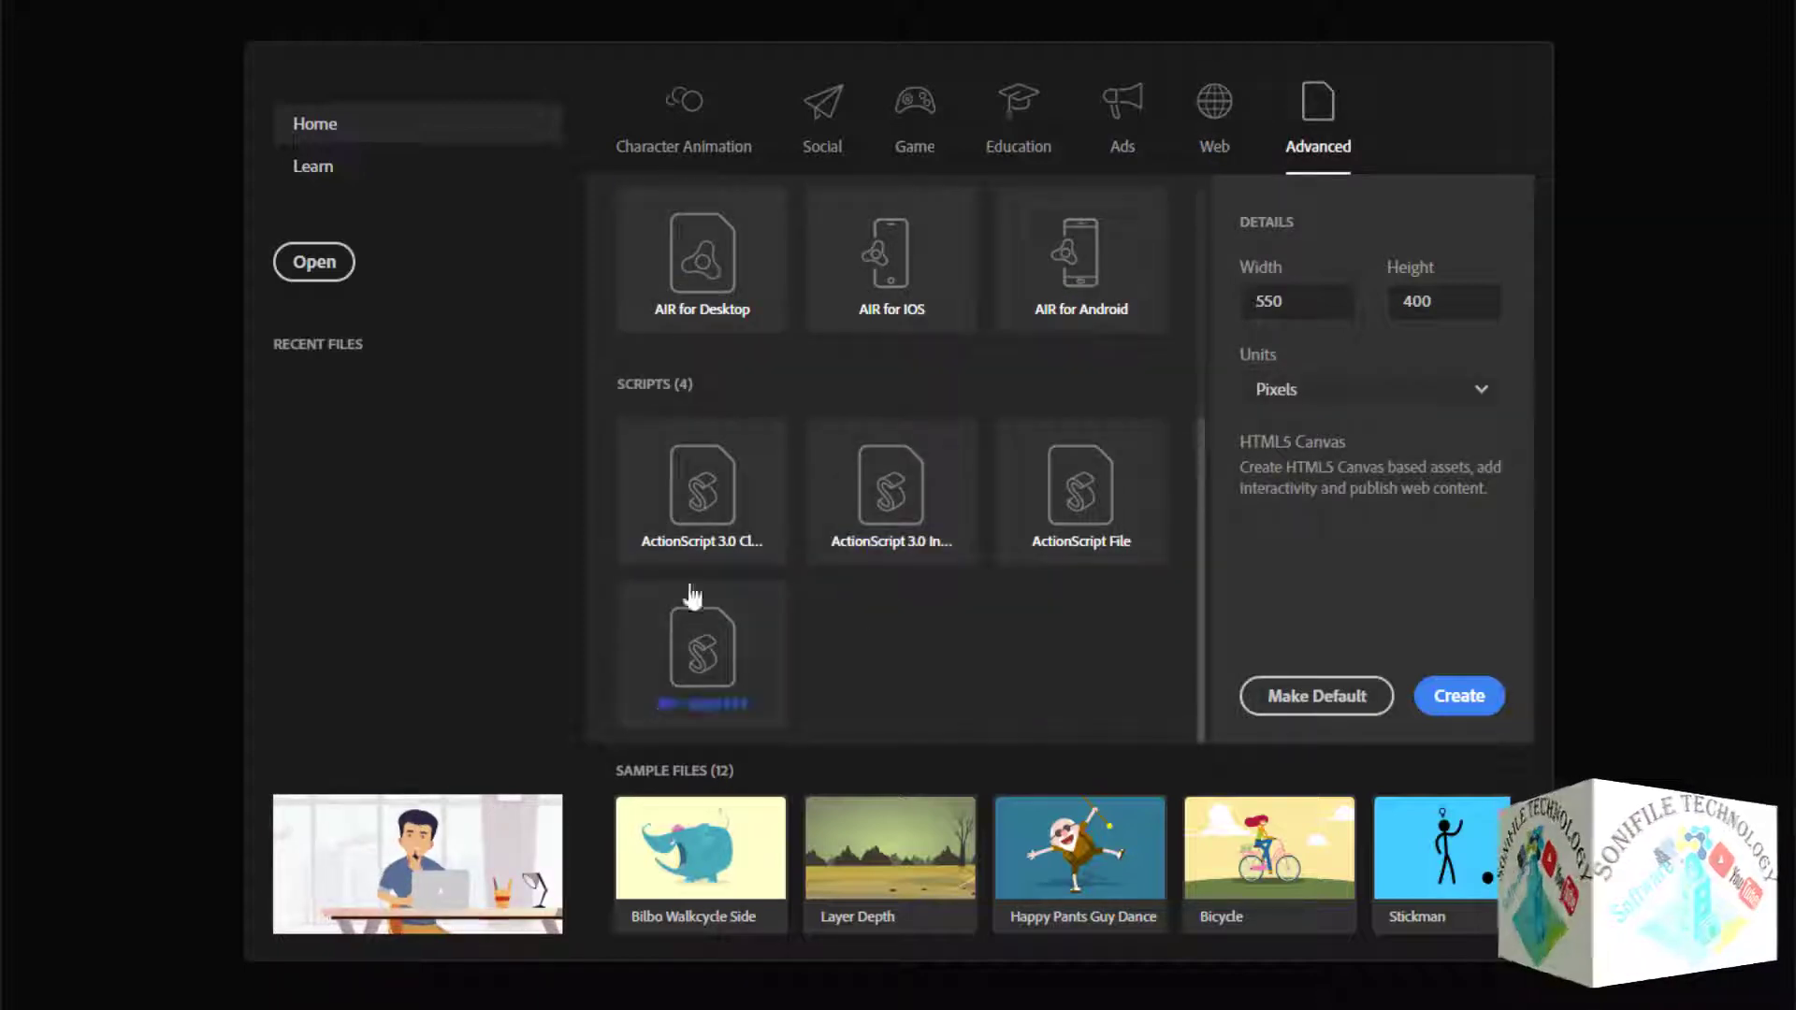
{"action": "scroll", "coordinate": [879, 490], "scroll_direction": "up", "scroll_amount": 5}
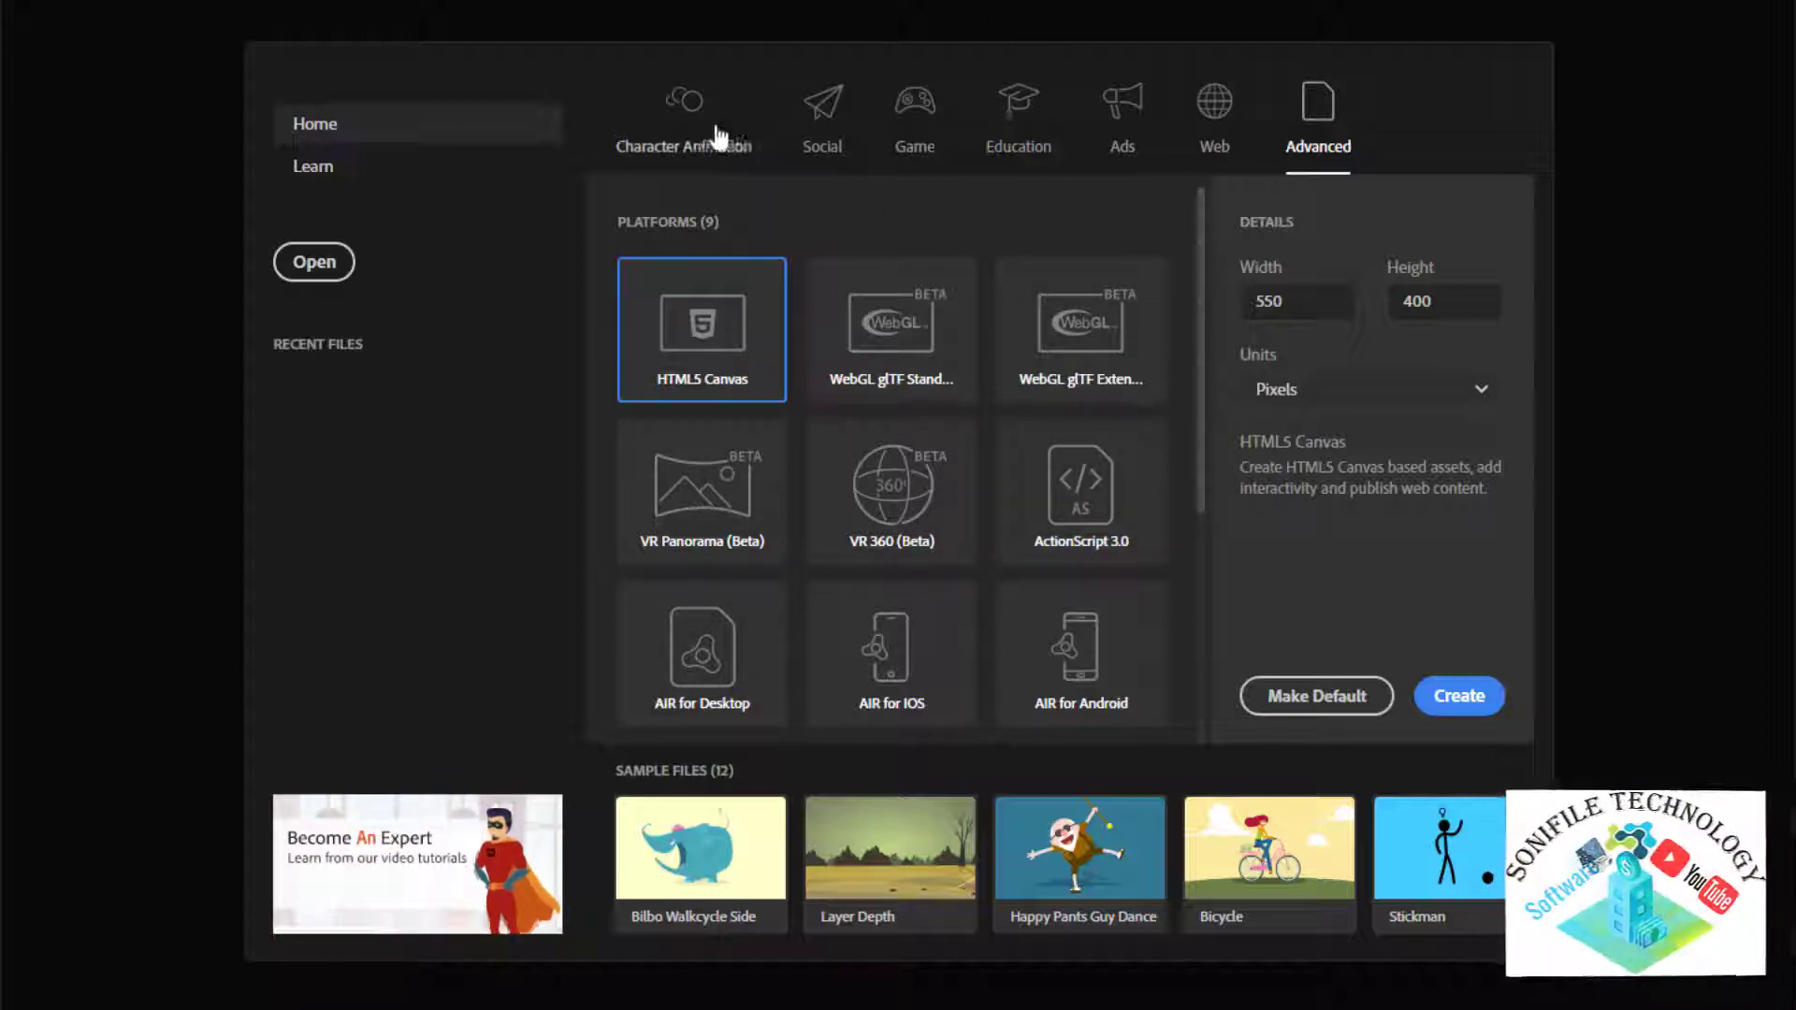
- Create a Character Animation document with the Full HD 1920 x 1080 preset and ActionScript 3.0, and dismiss the What's New notice
{"action": "left_click", "coordinate": [756, 131]}
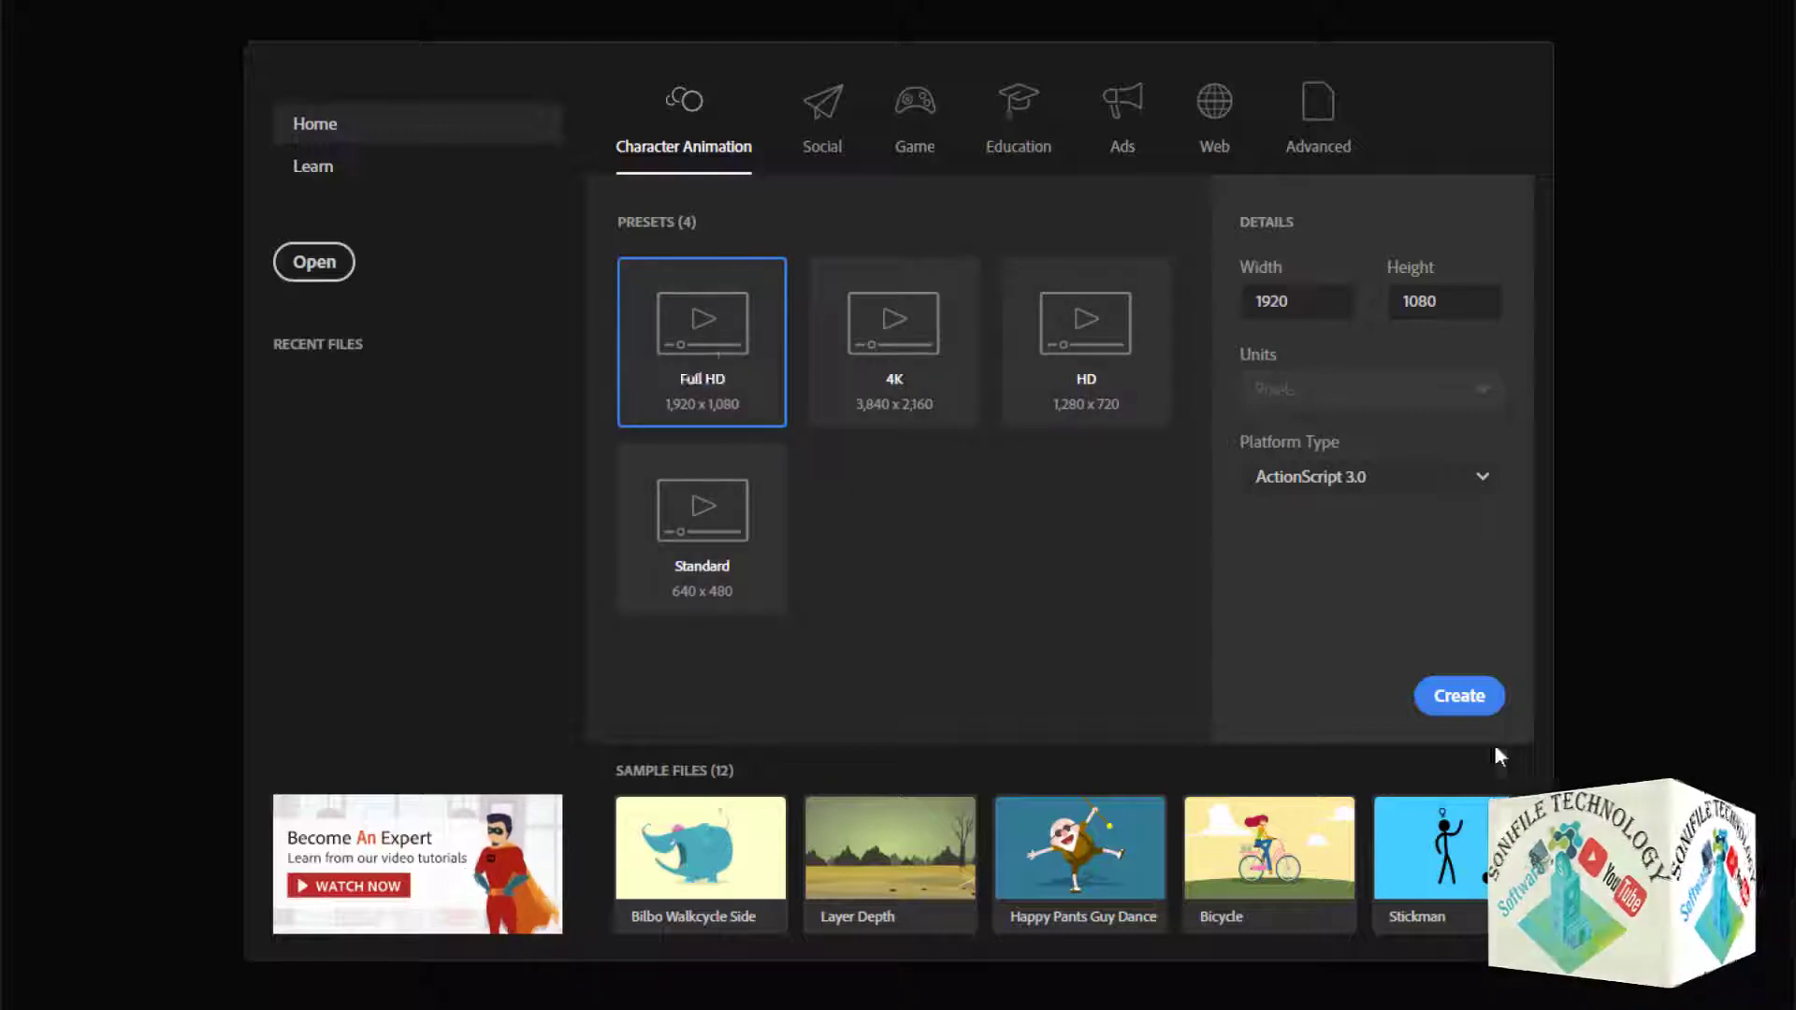
{"action": "left_click", "coordinate": [1457, 696]}
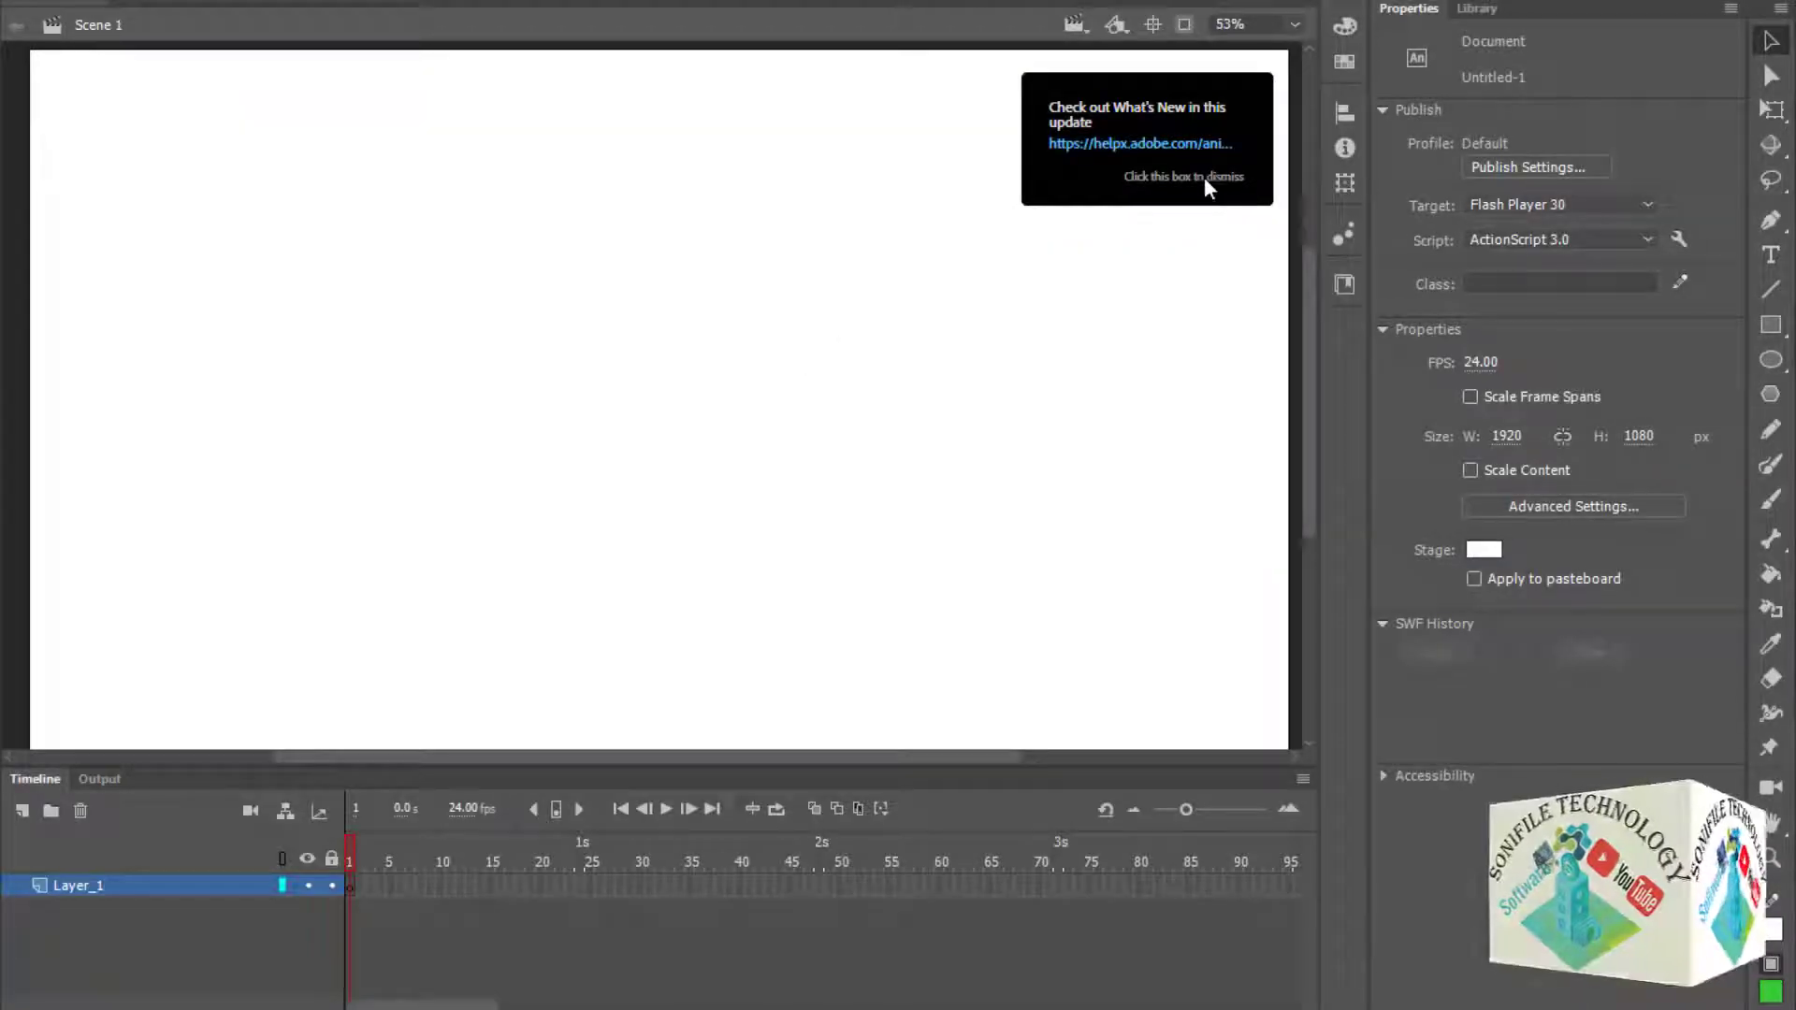
{"action": "left_click", "coordinate": [1204, 183]}
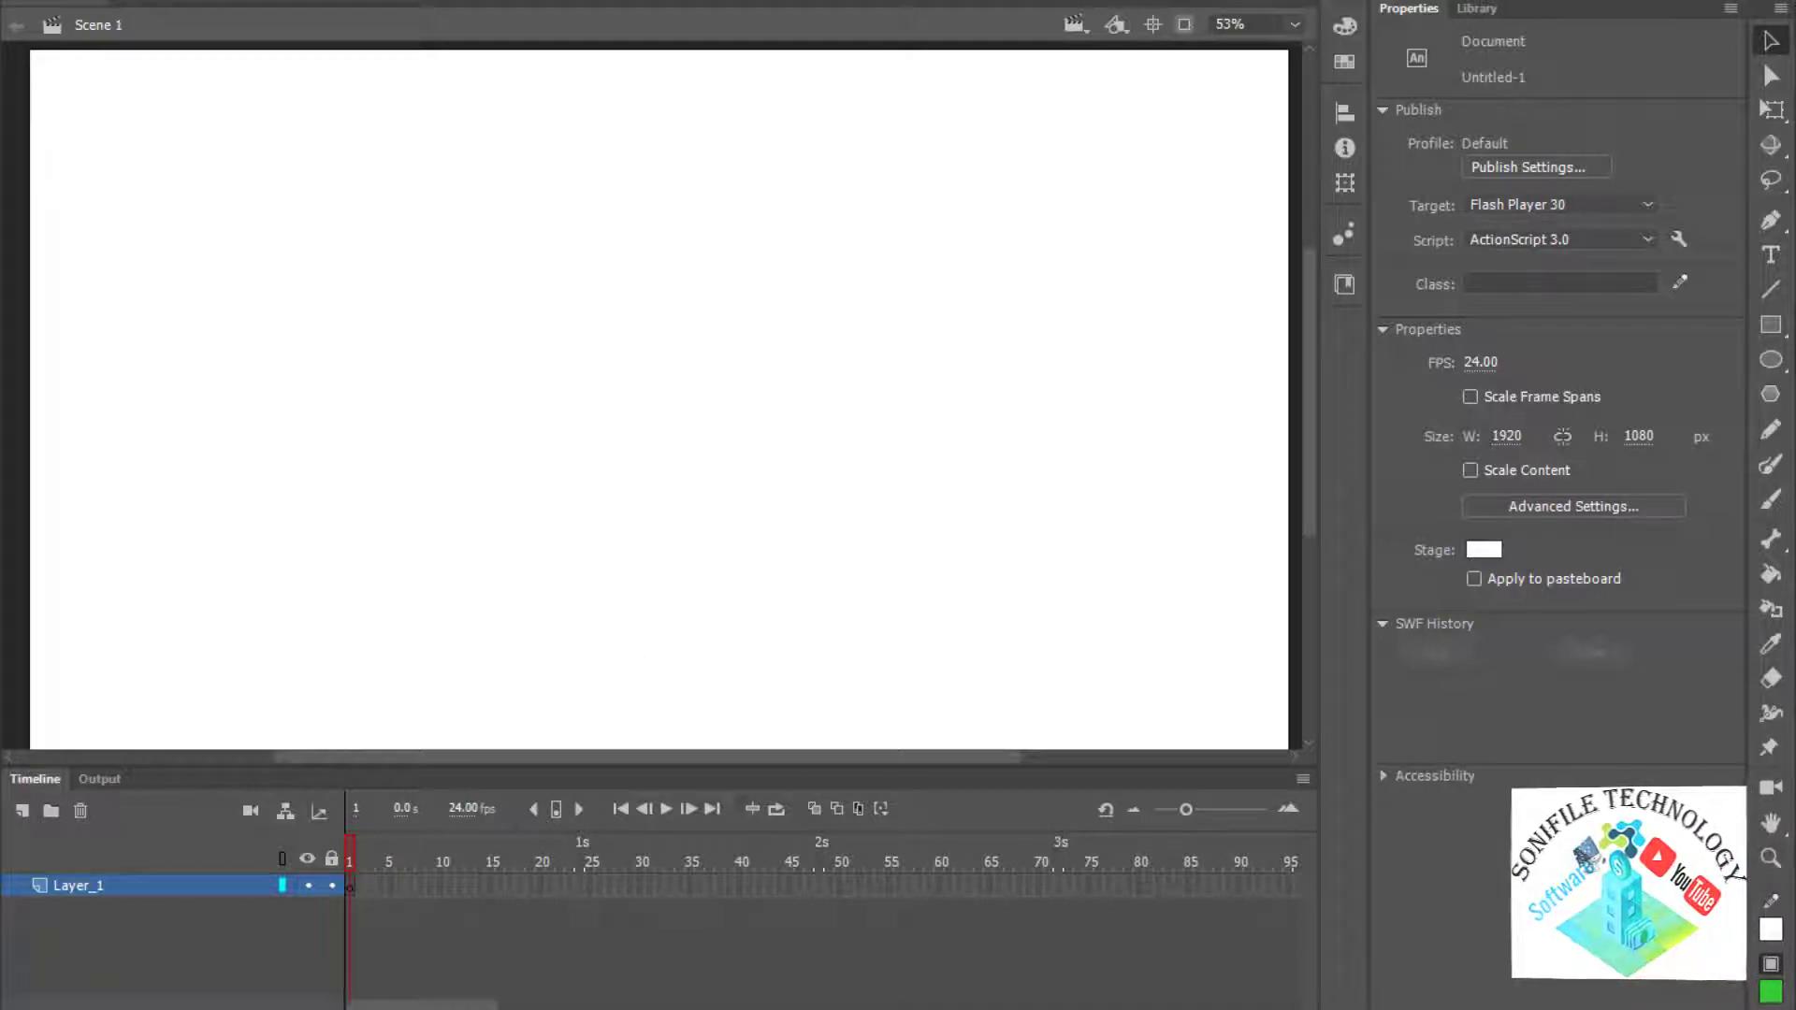
- Place the Adobe Animate logo image from the Downloads folder onto the stage
{"action": "key", "text": "super+e"}
{"action": "left_click", "coordinate": [103, 226]}
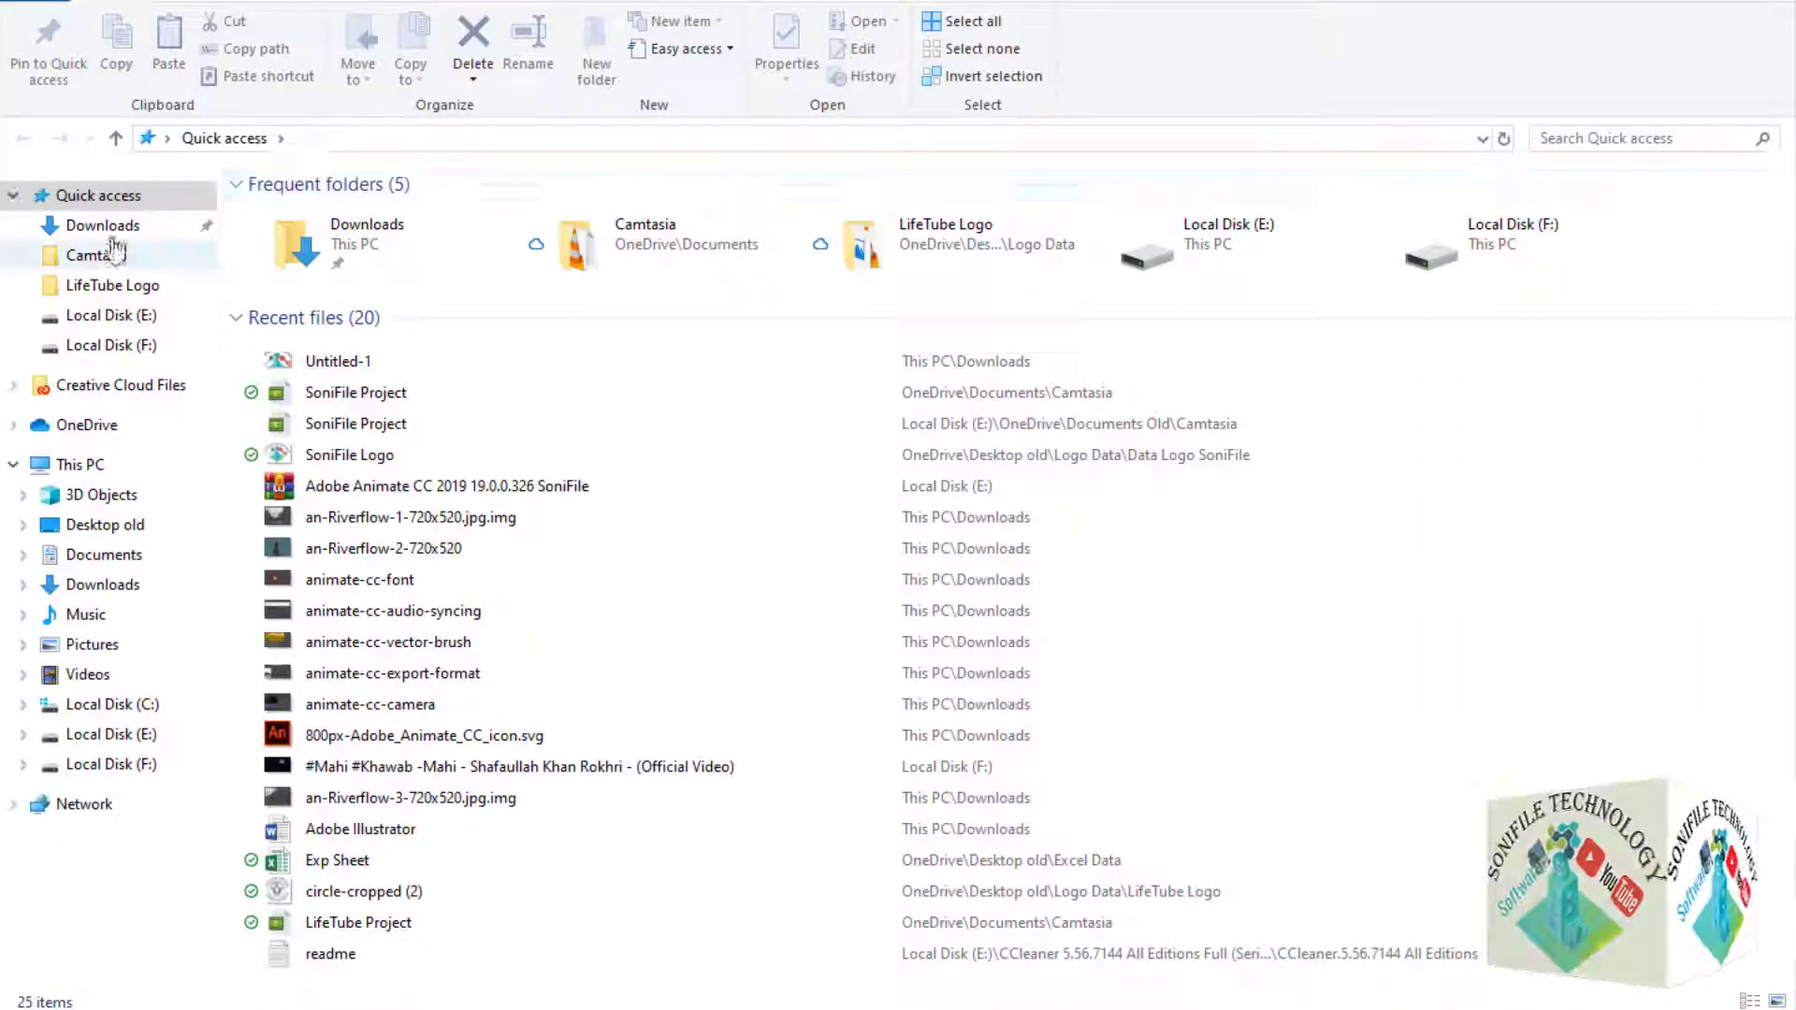
{"action": "left_click", "coordinate": [552, 251]}
{"action": "left_click_drag", "start_coordinate": [553, 250], "coordinate": [577, 356]}
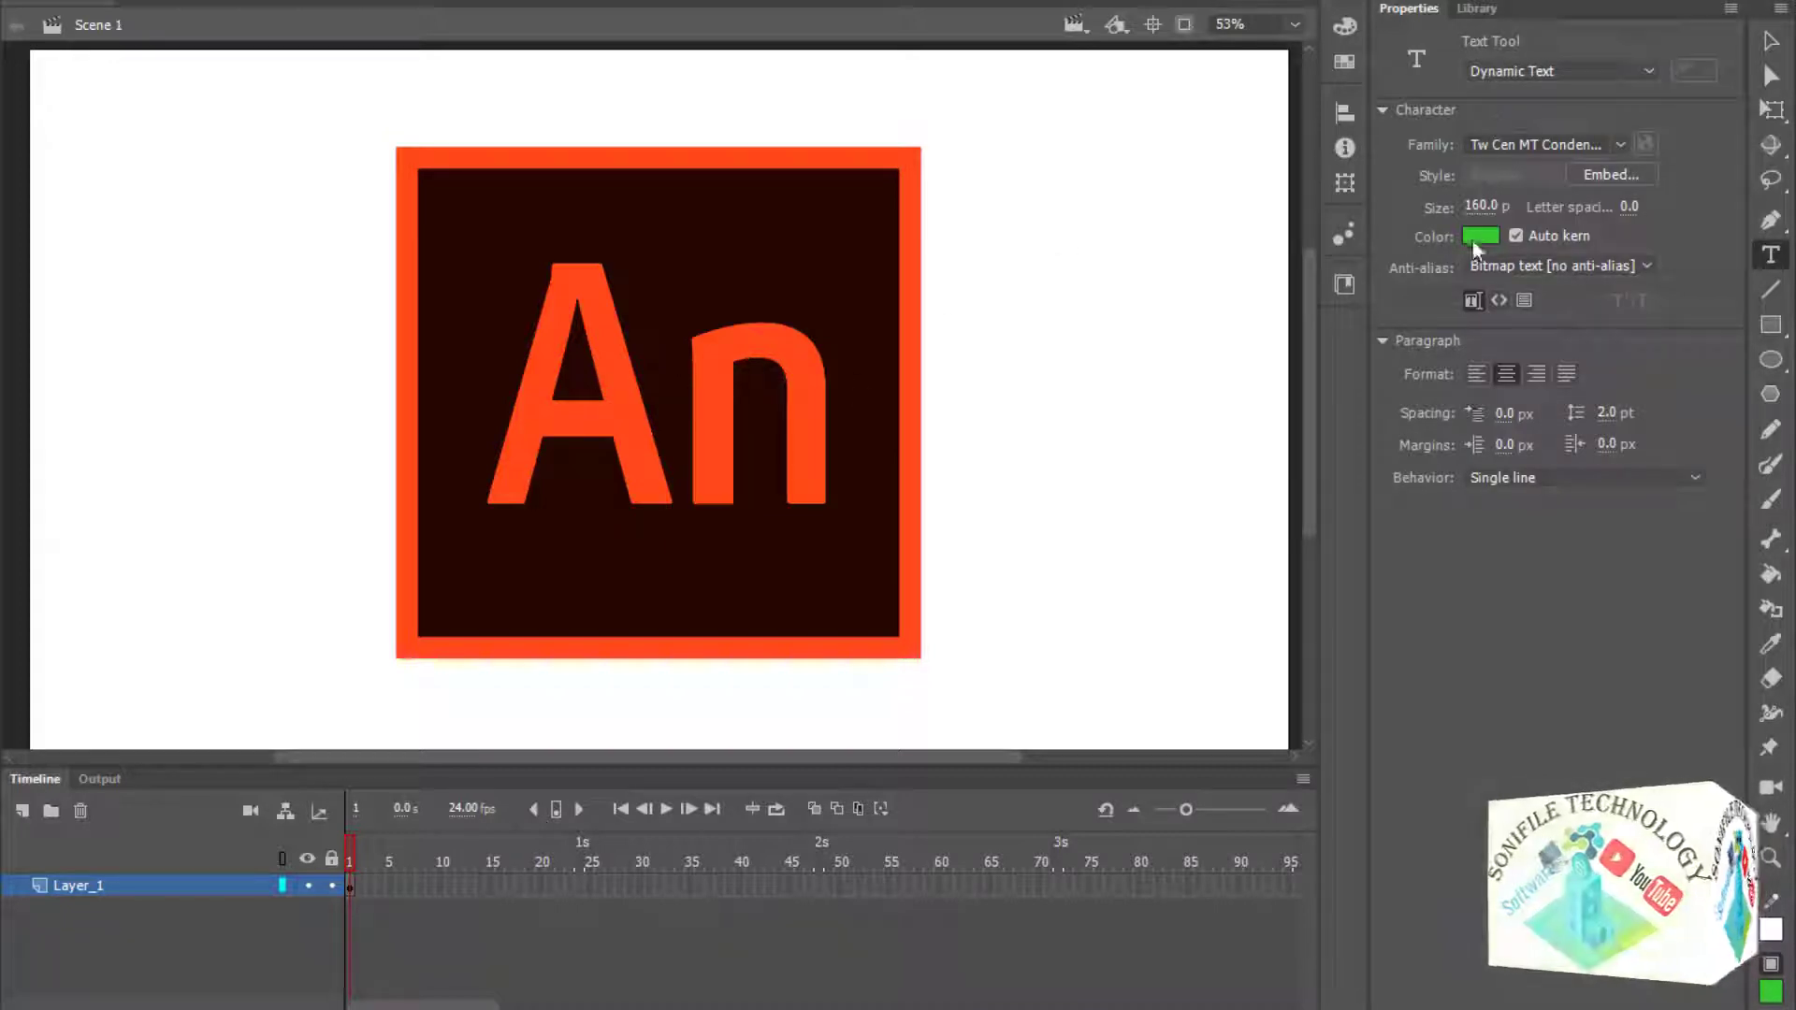
- Examine the Text tool's text type, font family and line behavior options, and try an empty text field on the logo
{"action": "left_click", "coordinate": [1592, 71]}
{"action": "left_click", "coordinate": [1592, 65]}
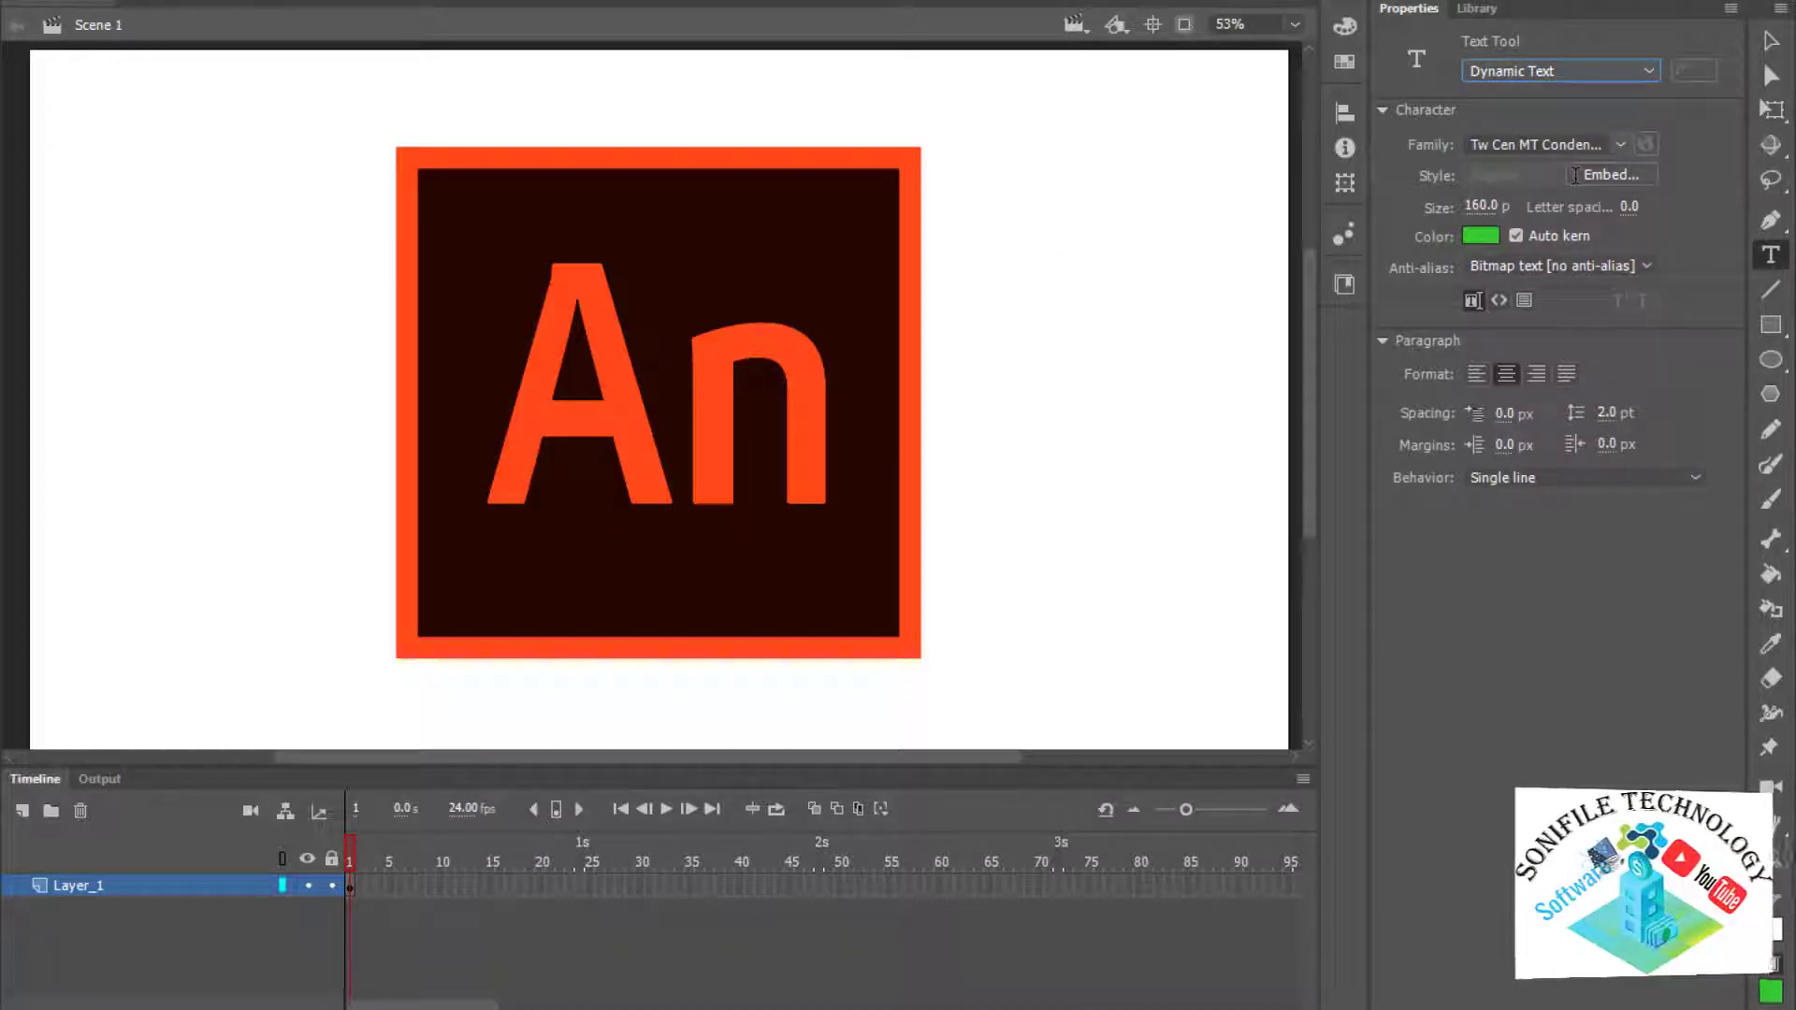
{"action": "left_click", "coordinate": [1565, 142]}
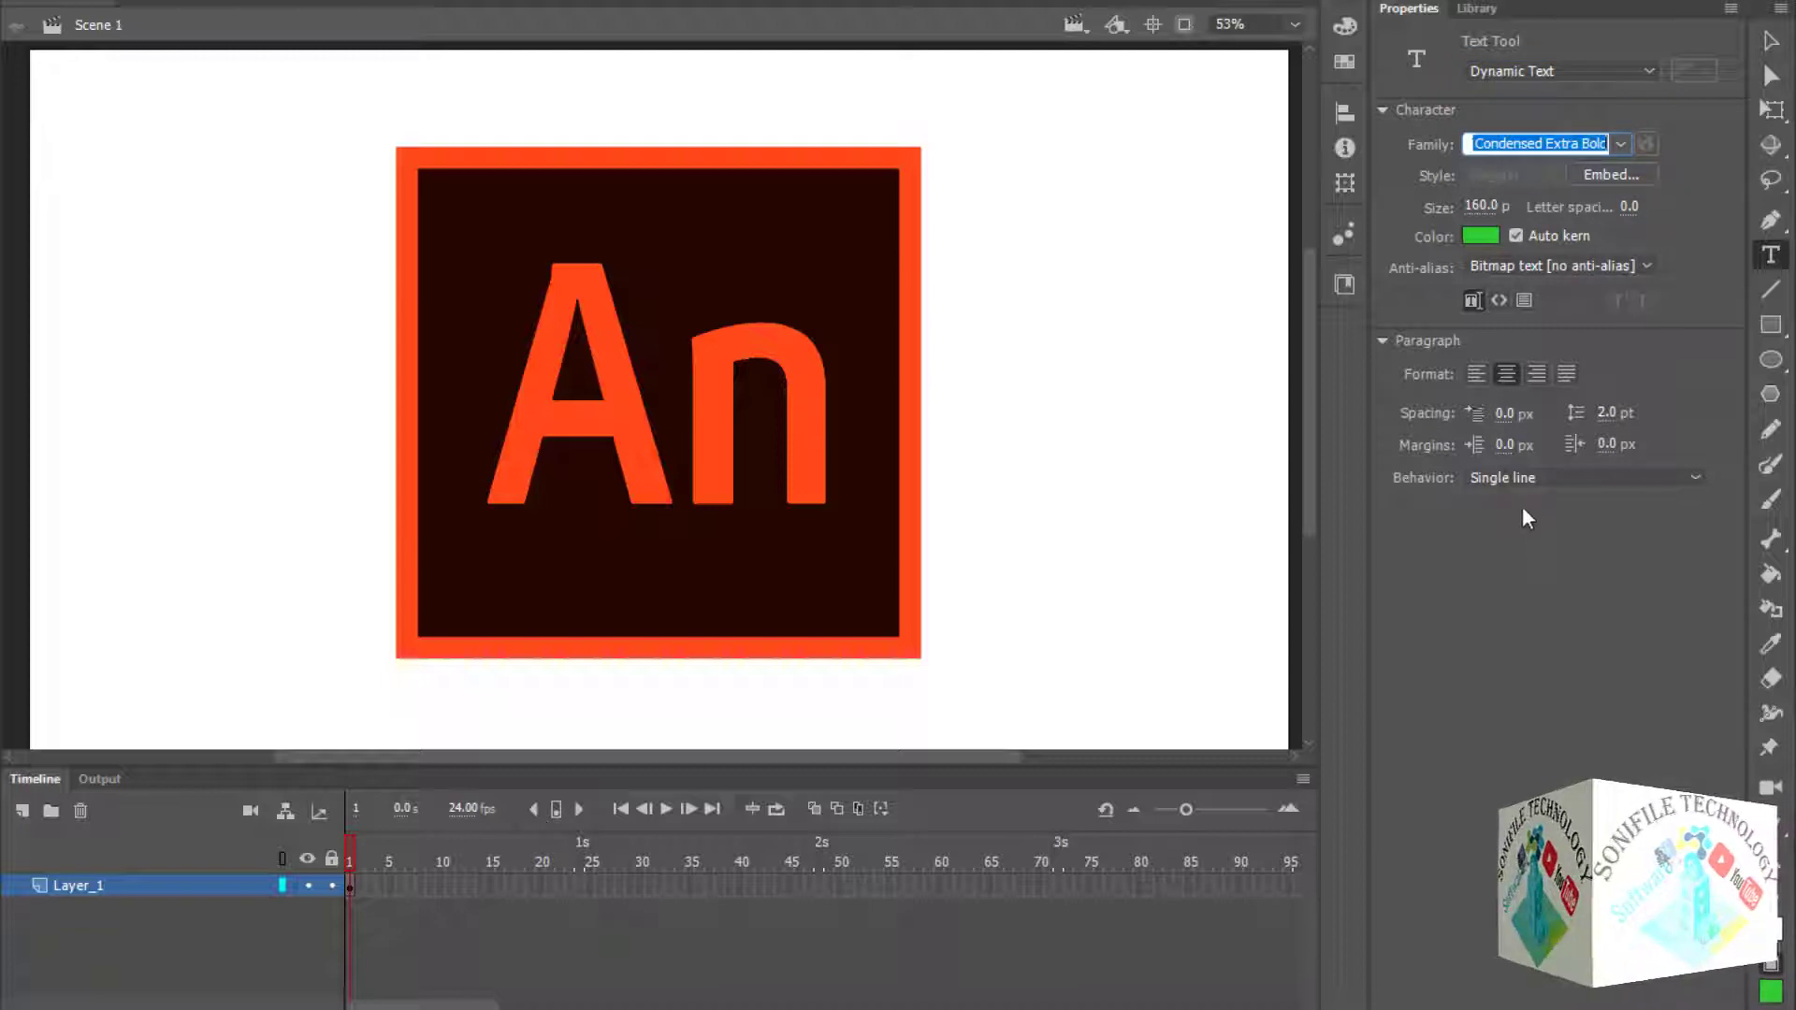
{"action": "left_click", "coordinate": [1534, 479]}
{"action": "left_click", "coordinate": [1498, 496]}
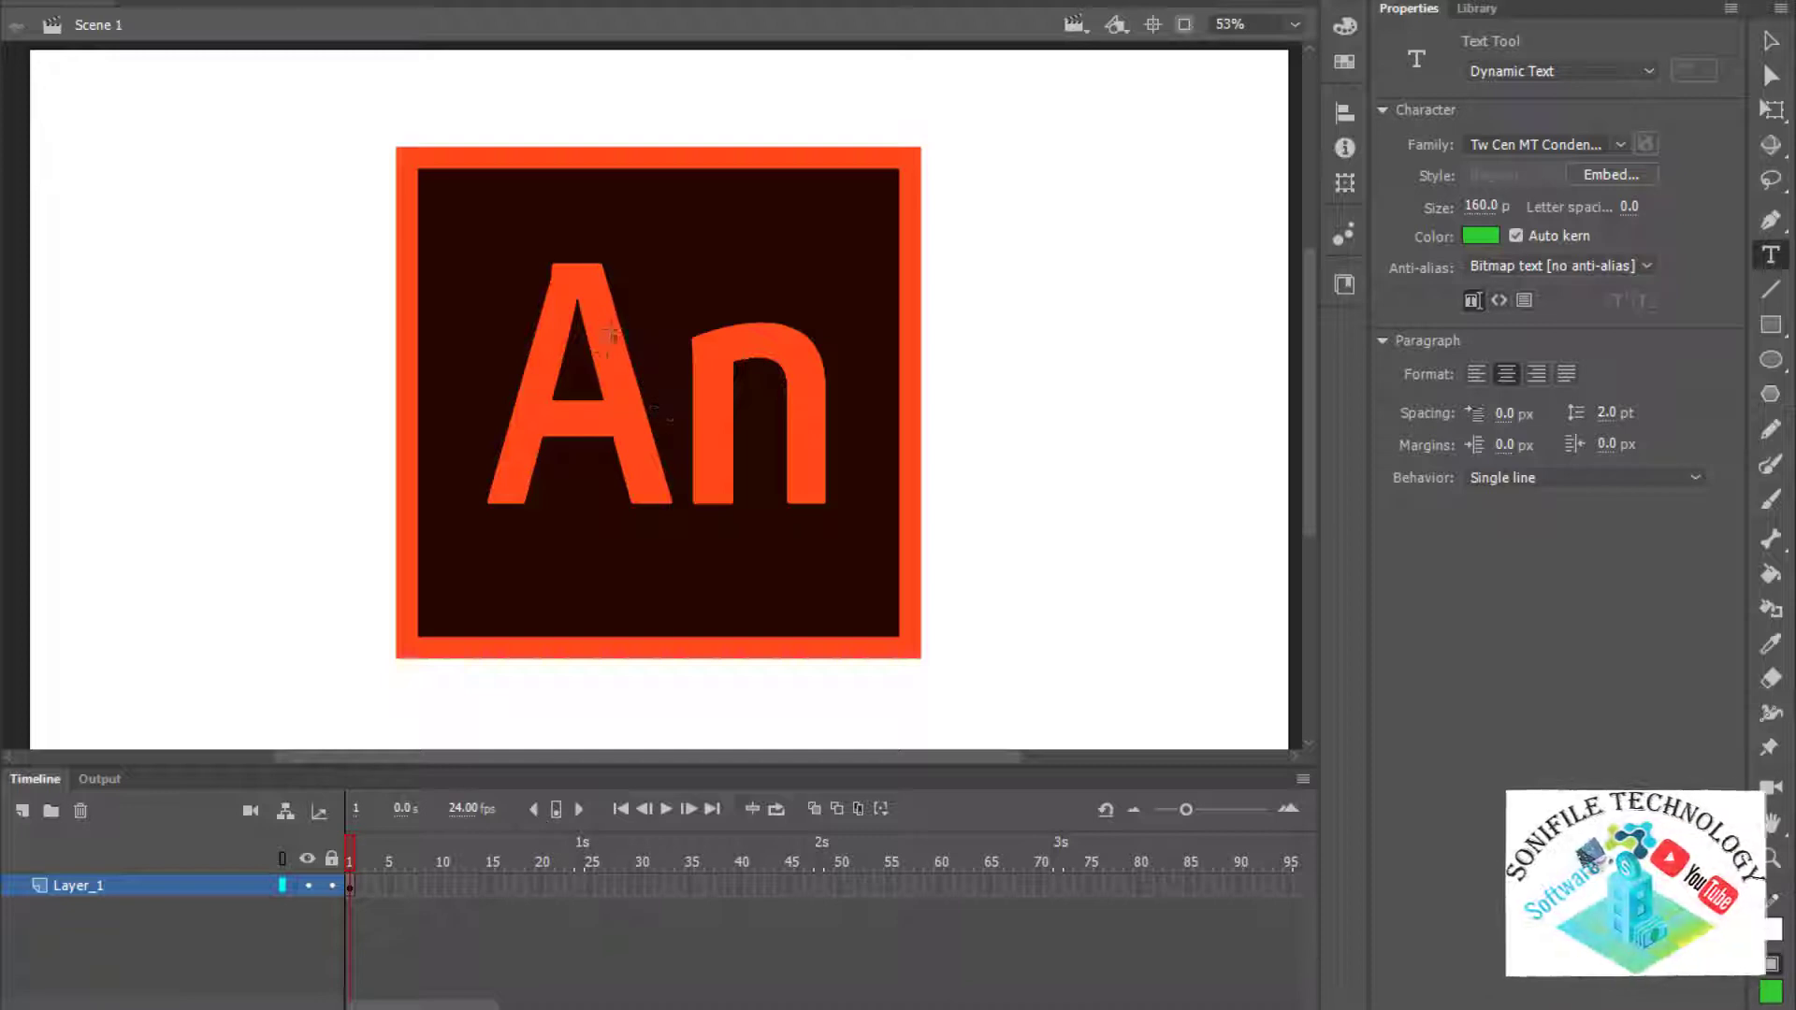
{"action": "left_click", "coordinate": [601, 272]}
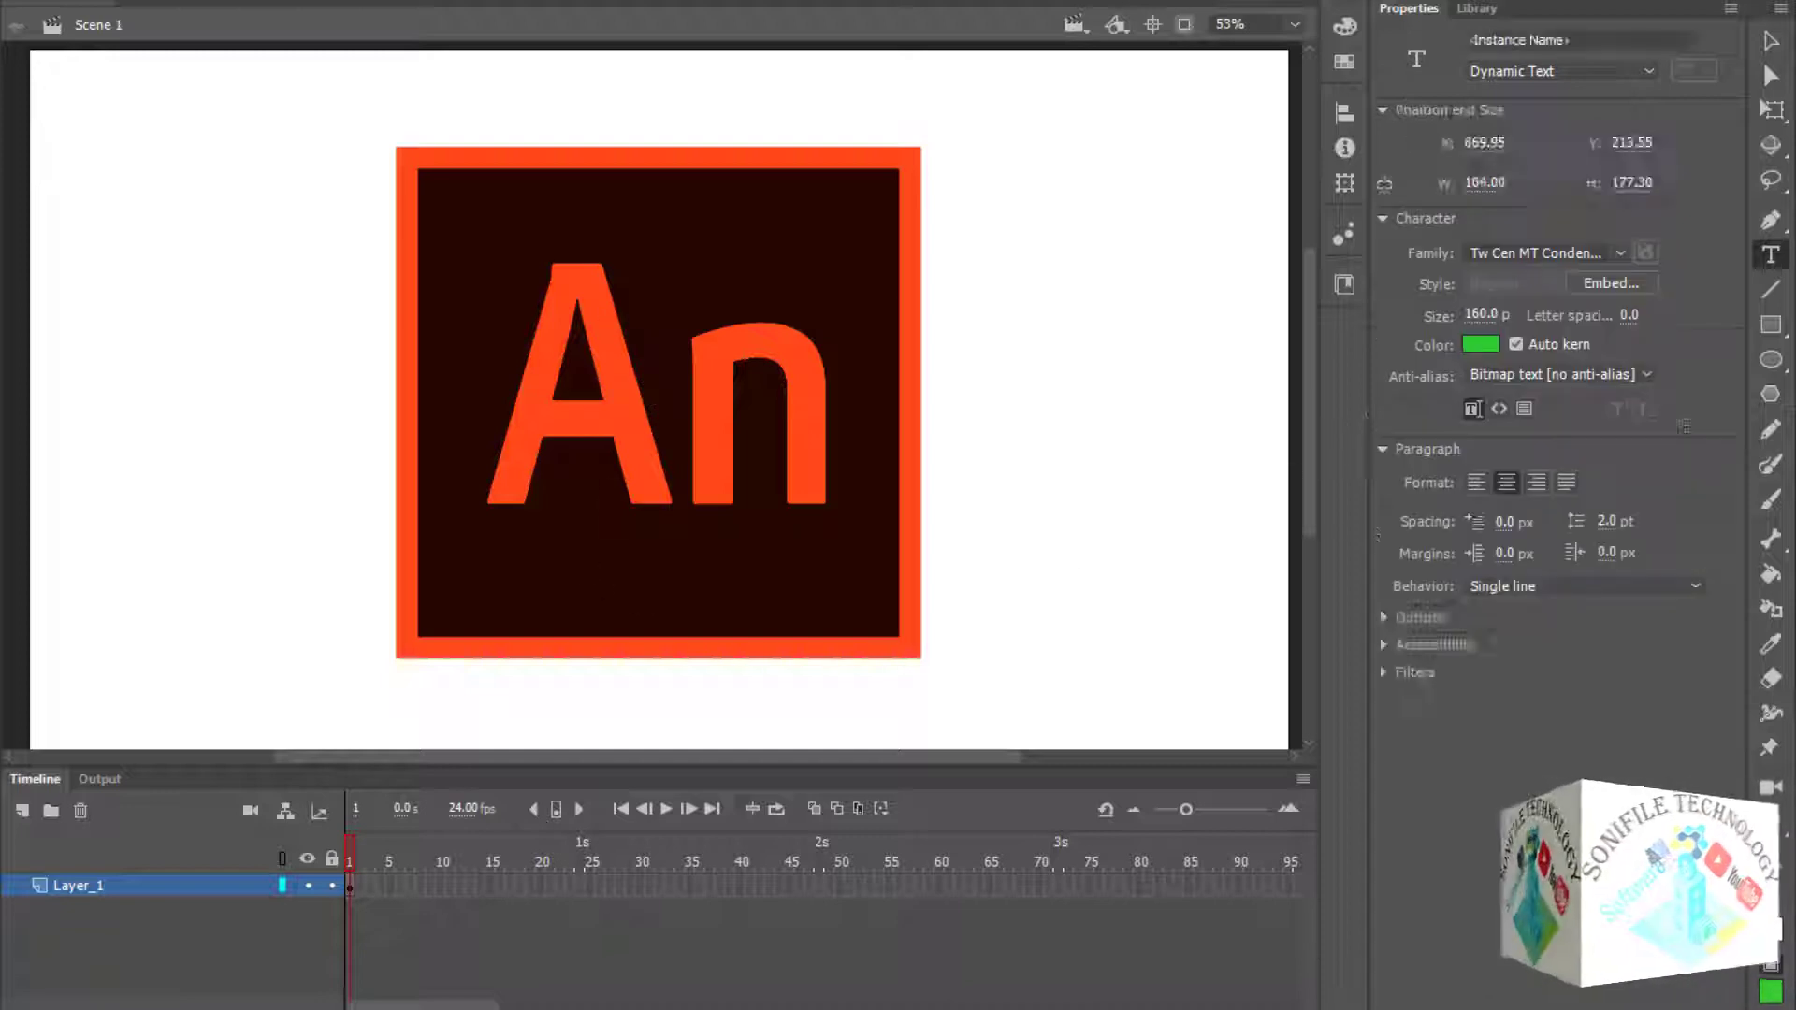
{"action": "key", "text": "Escape"}
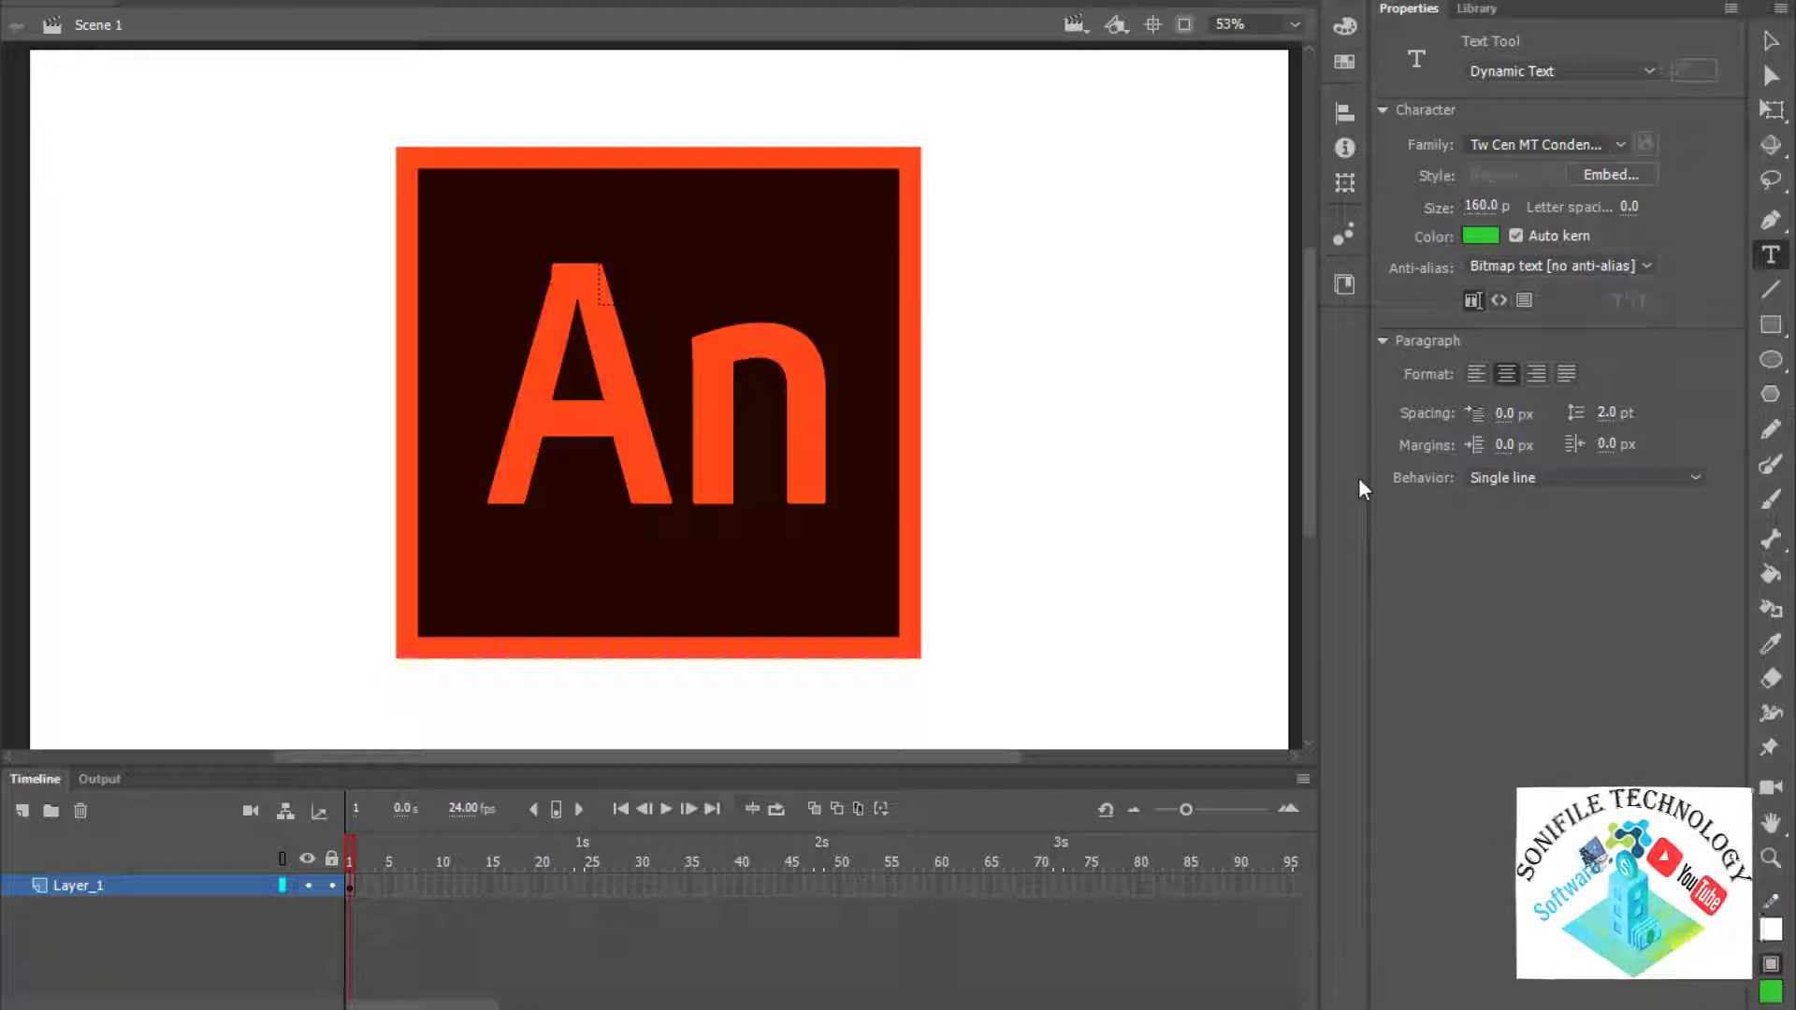
- Look over the Color, Swatches, Align, Info and Transform options in turn
{"action": "left_click", "coordinate": [1338, 24]}
{"action": "left_click", "coordinate": [1337, 64]}
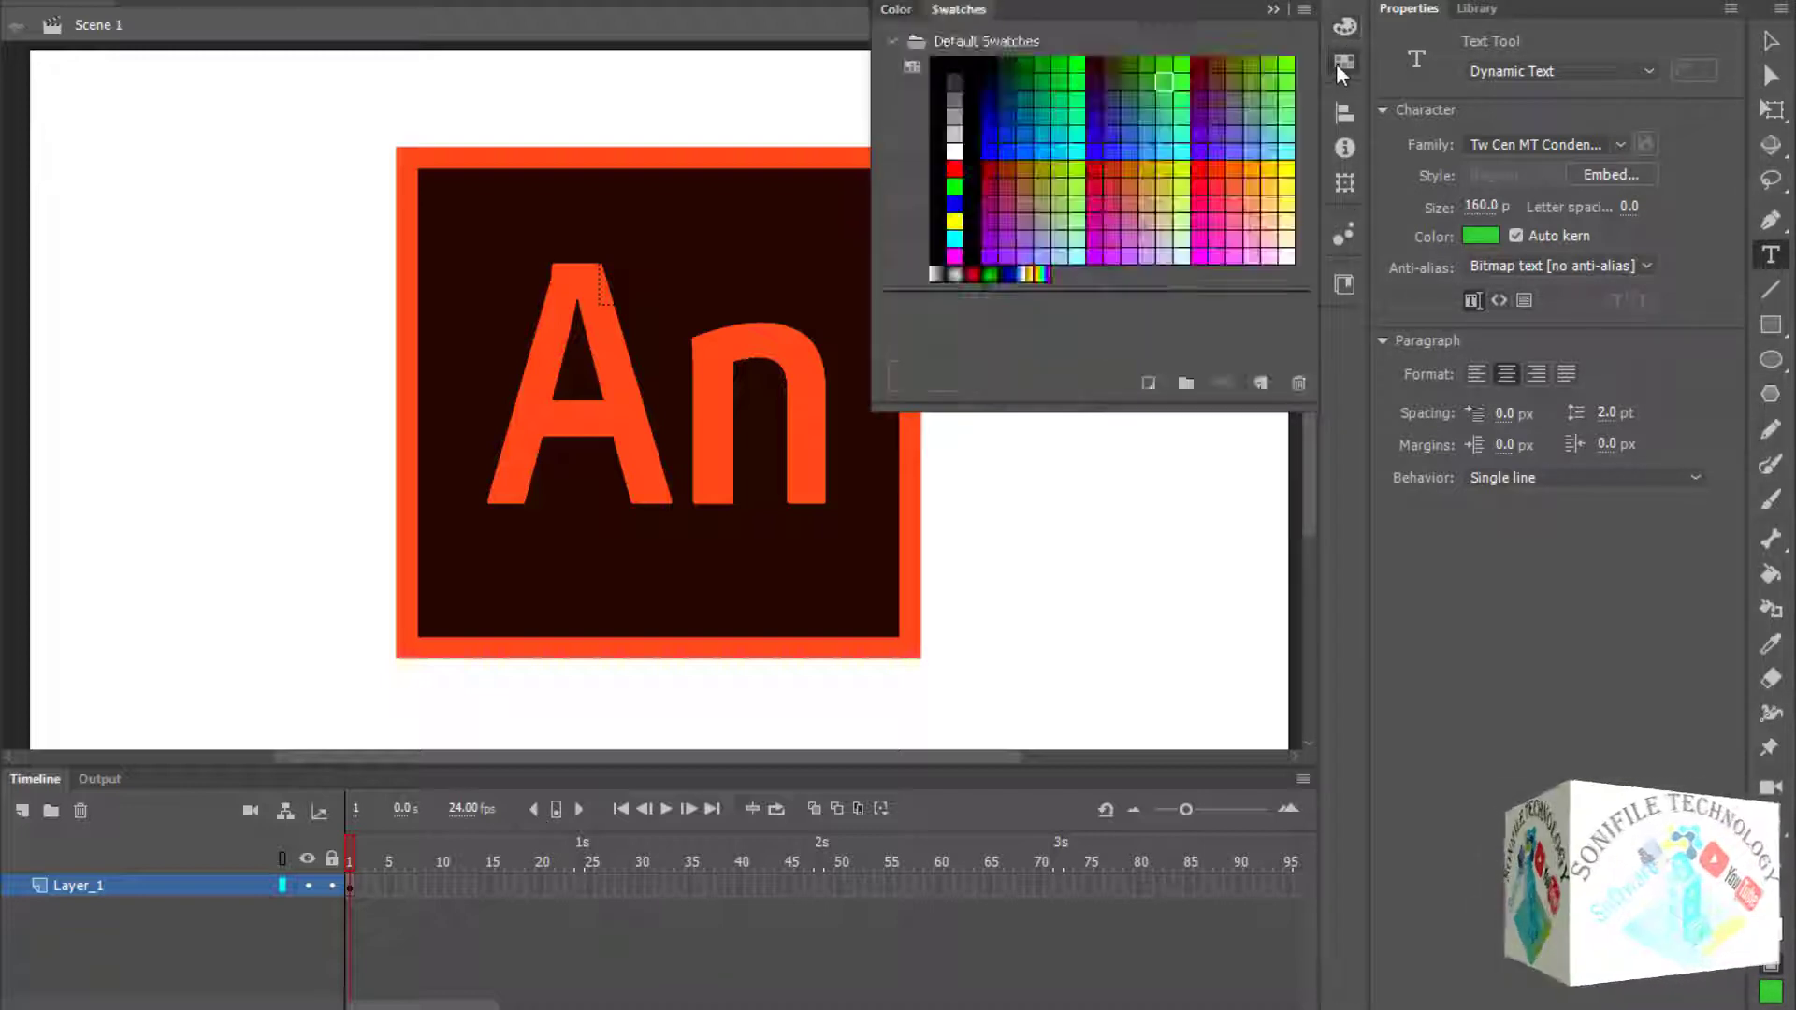
{"action": "left_click", "coordinate": [1344, 113]}
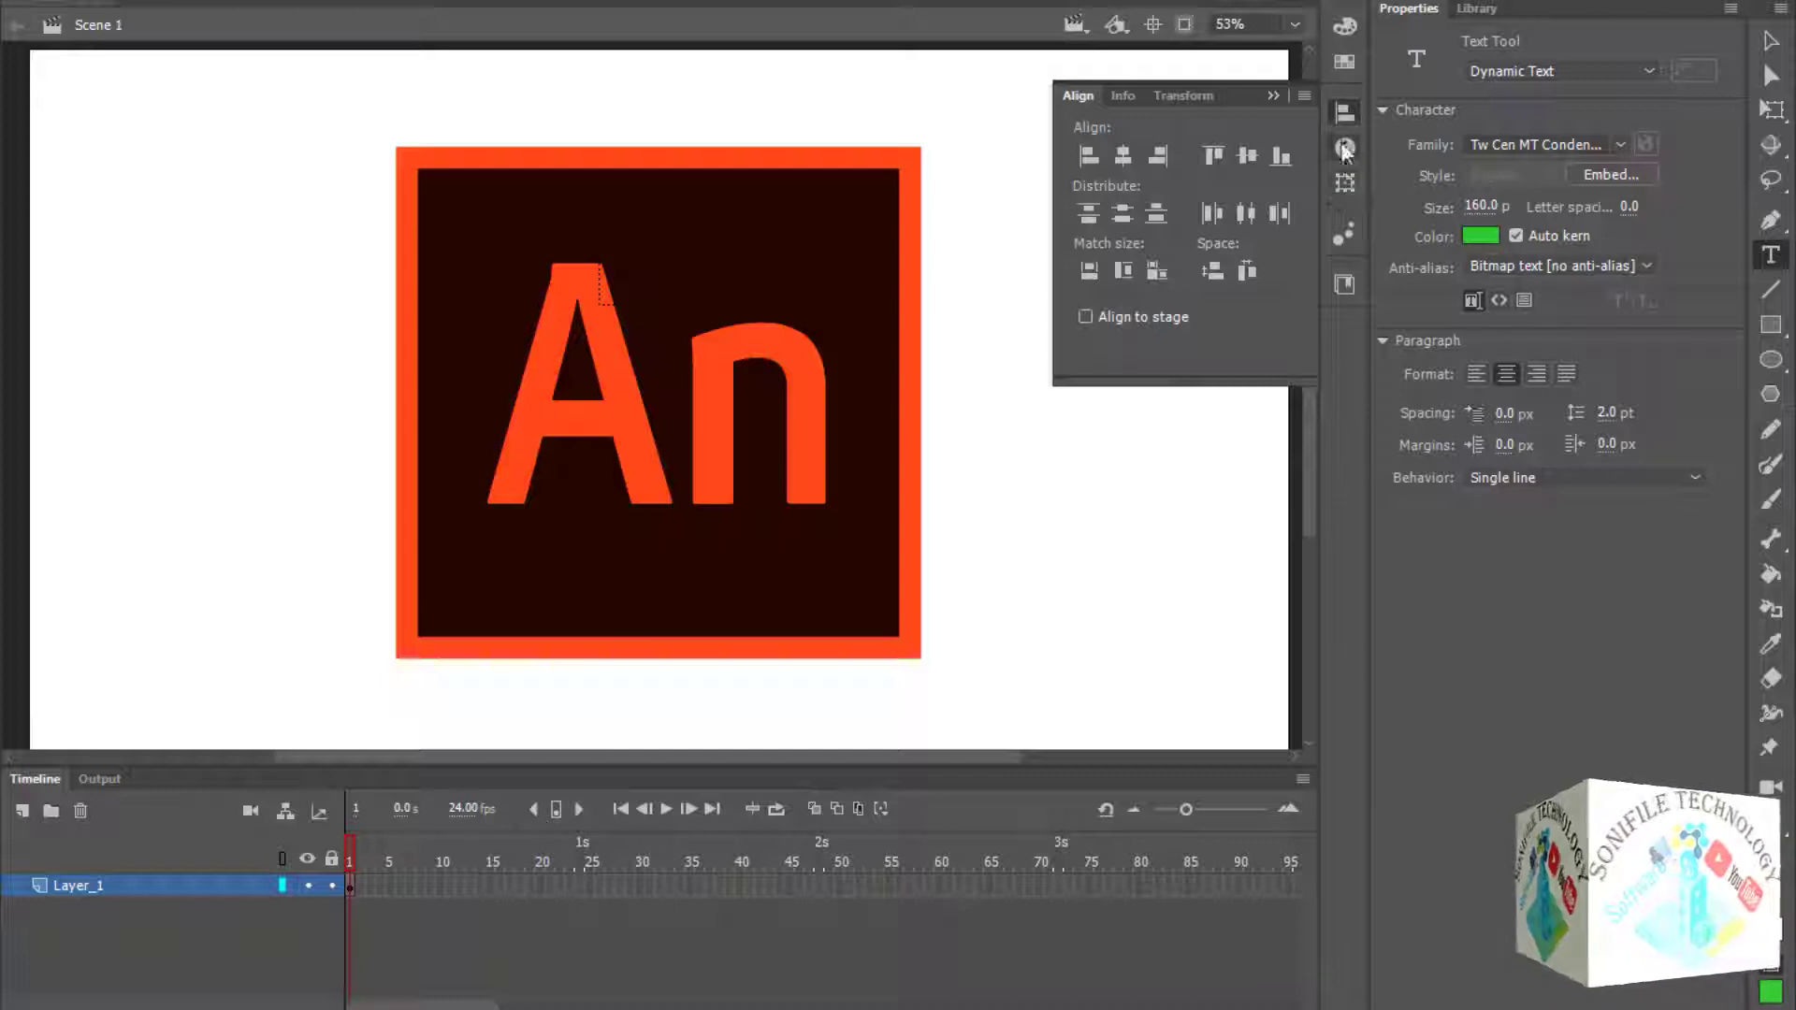
{"action": "left_click", "coordinate": [1344, 149]}
{"action": "left_click", "coordinate": [1345, 182]}
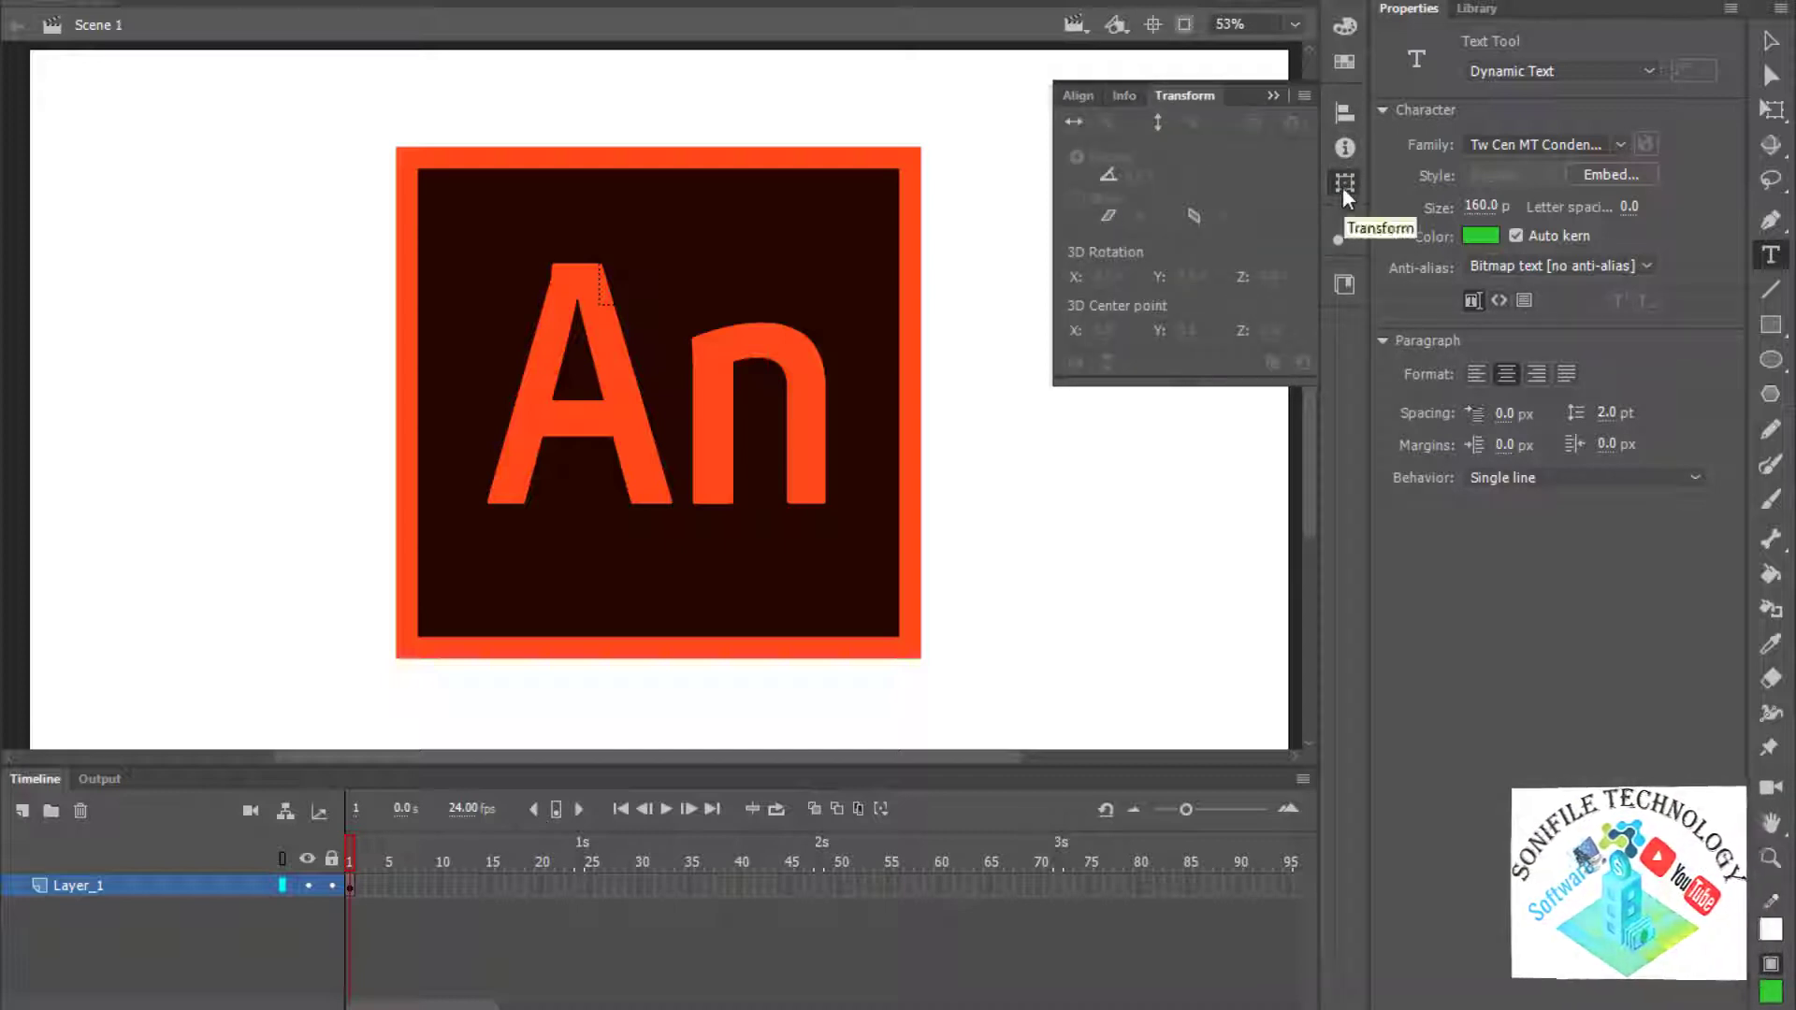
- Preview the default motion presets bounce-in-3D, bounce-out-3D, bounce-smoosh, fly-in-blur-bottom, fly-in-blur-left and fly-in-blur-right
{"action": "left_click", "coordinate": [1342, 234]}
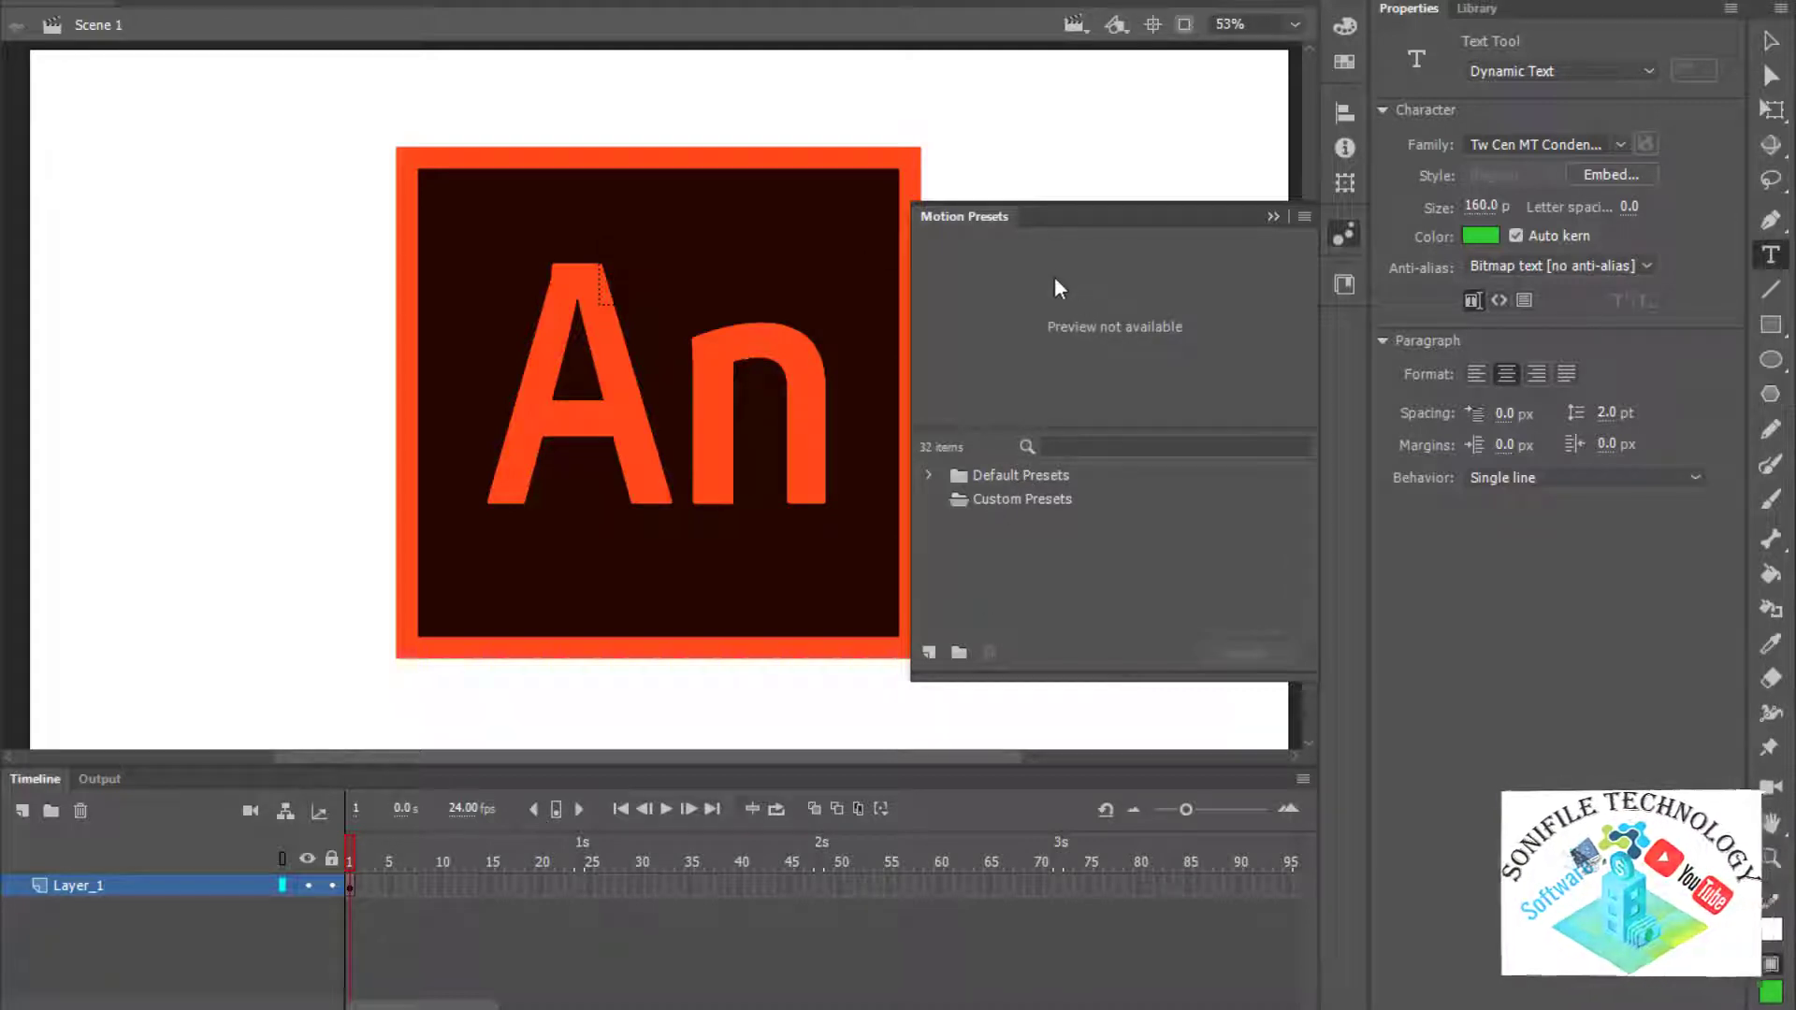
{"action": "left_click", "coordinate": [928, 475]}
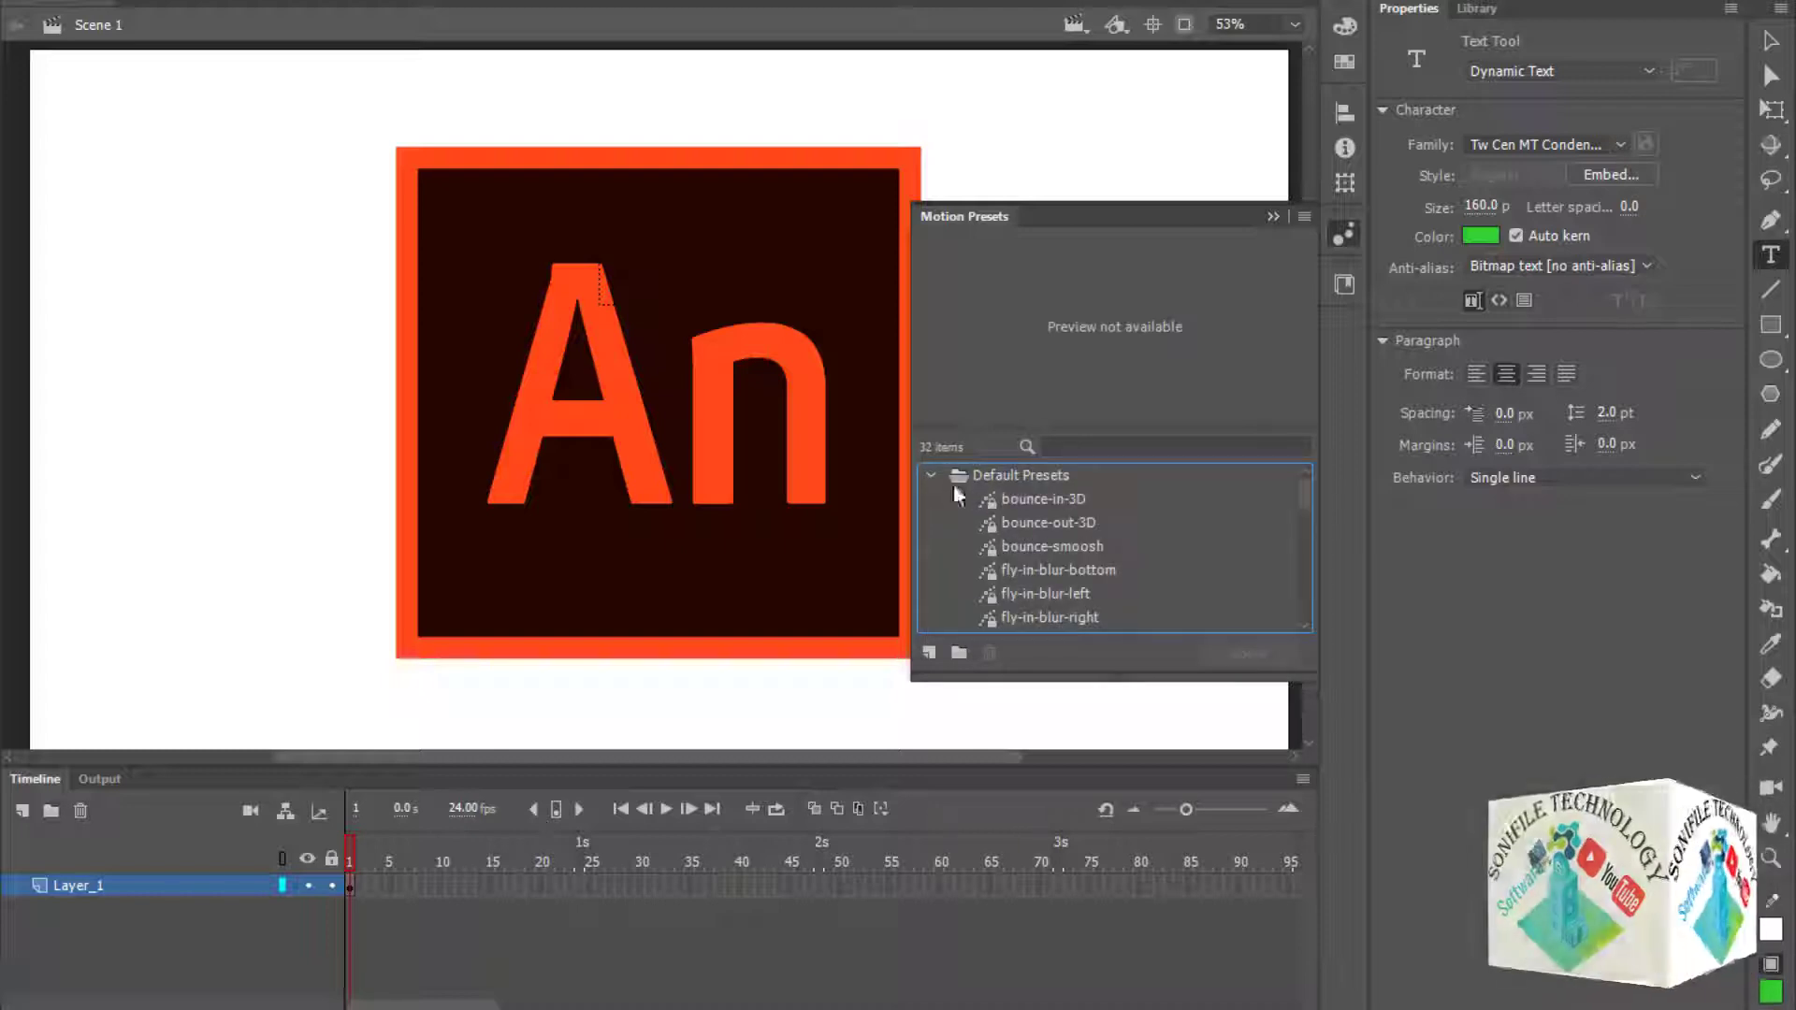
{"action": "left_click", "coordinate": [1055, 499]}
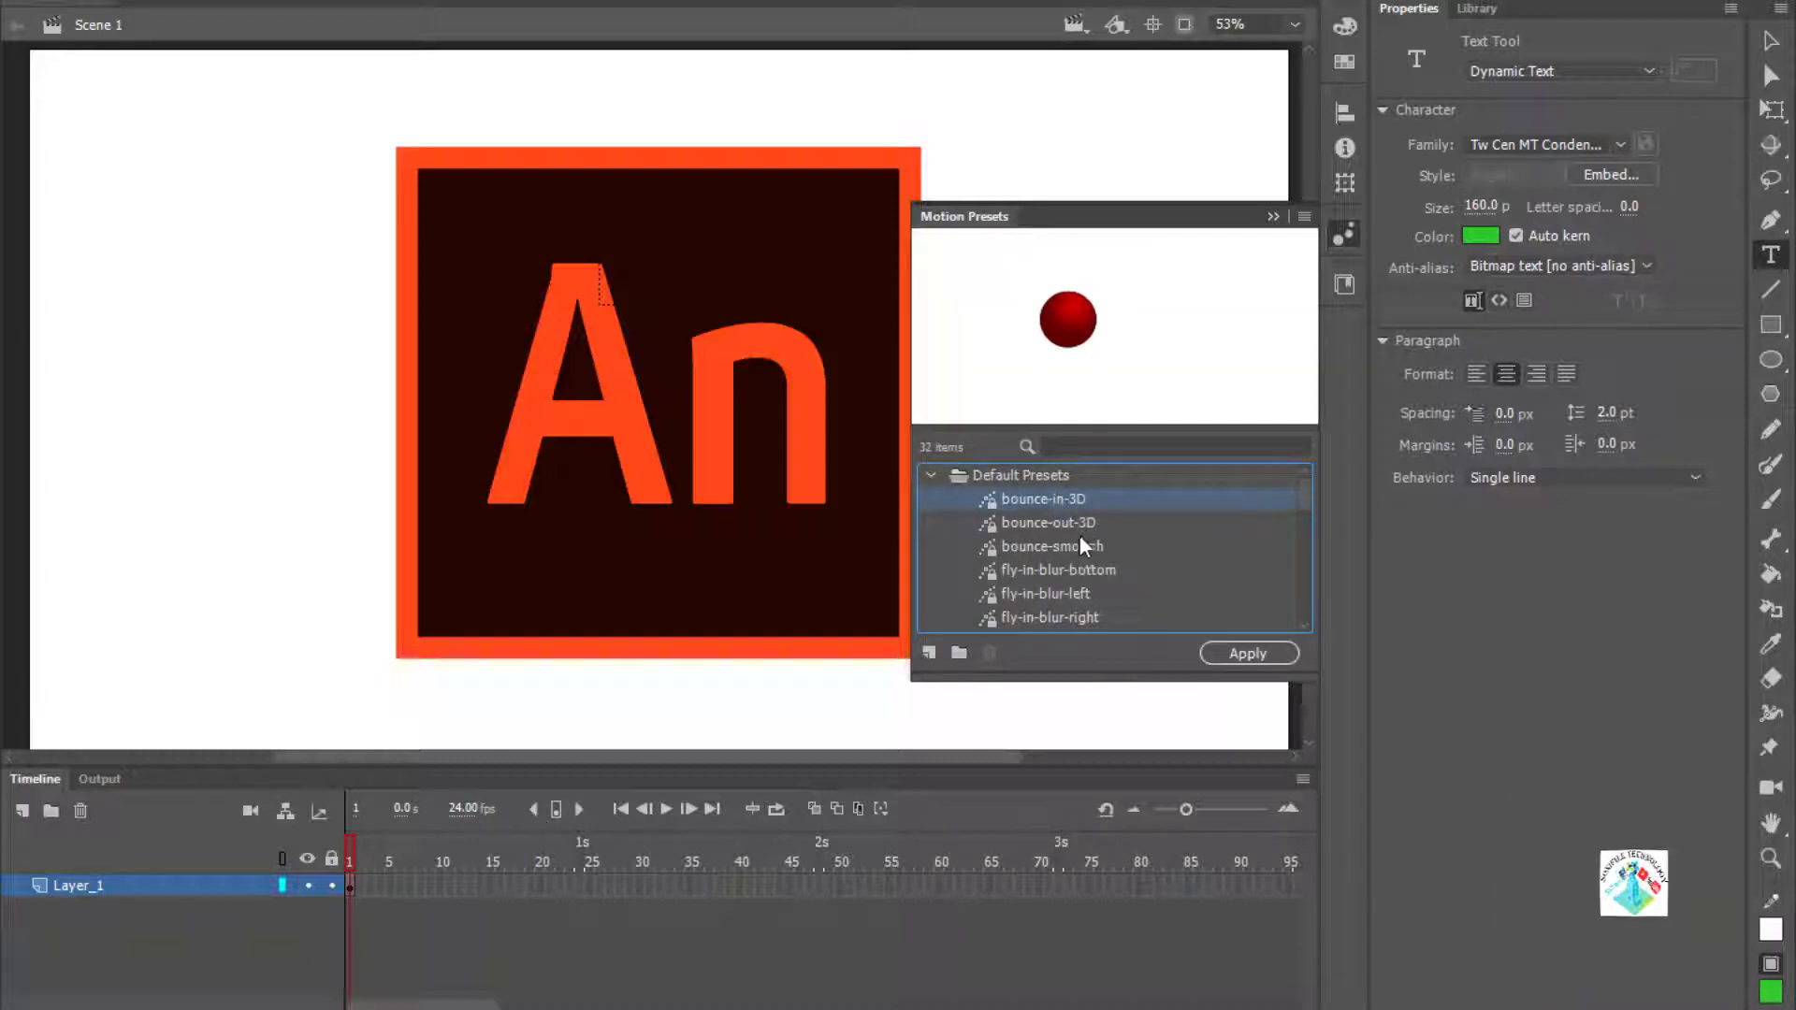
{"action": "left_click", "coordinate": [1062, 524]}
{"action": "left_click", "coordinate": [1064, 547]}
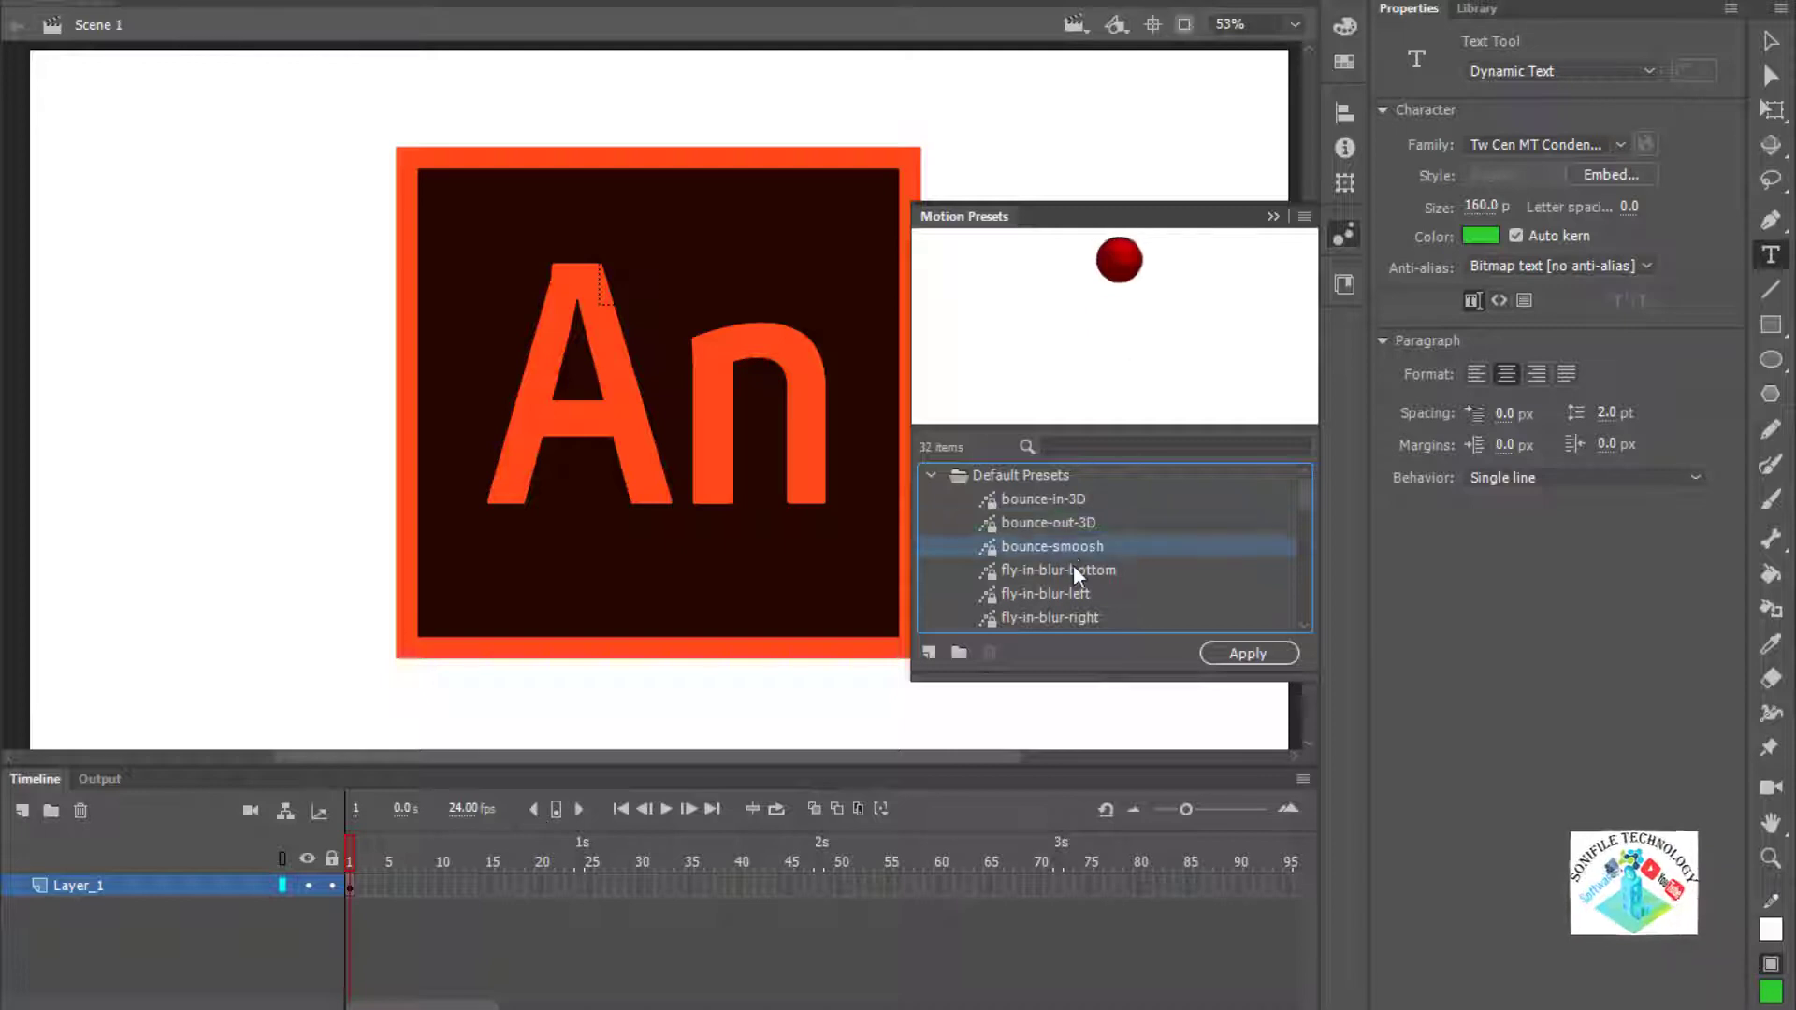
{"action": "left_click", "coordinate": [1072, 567]}
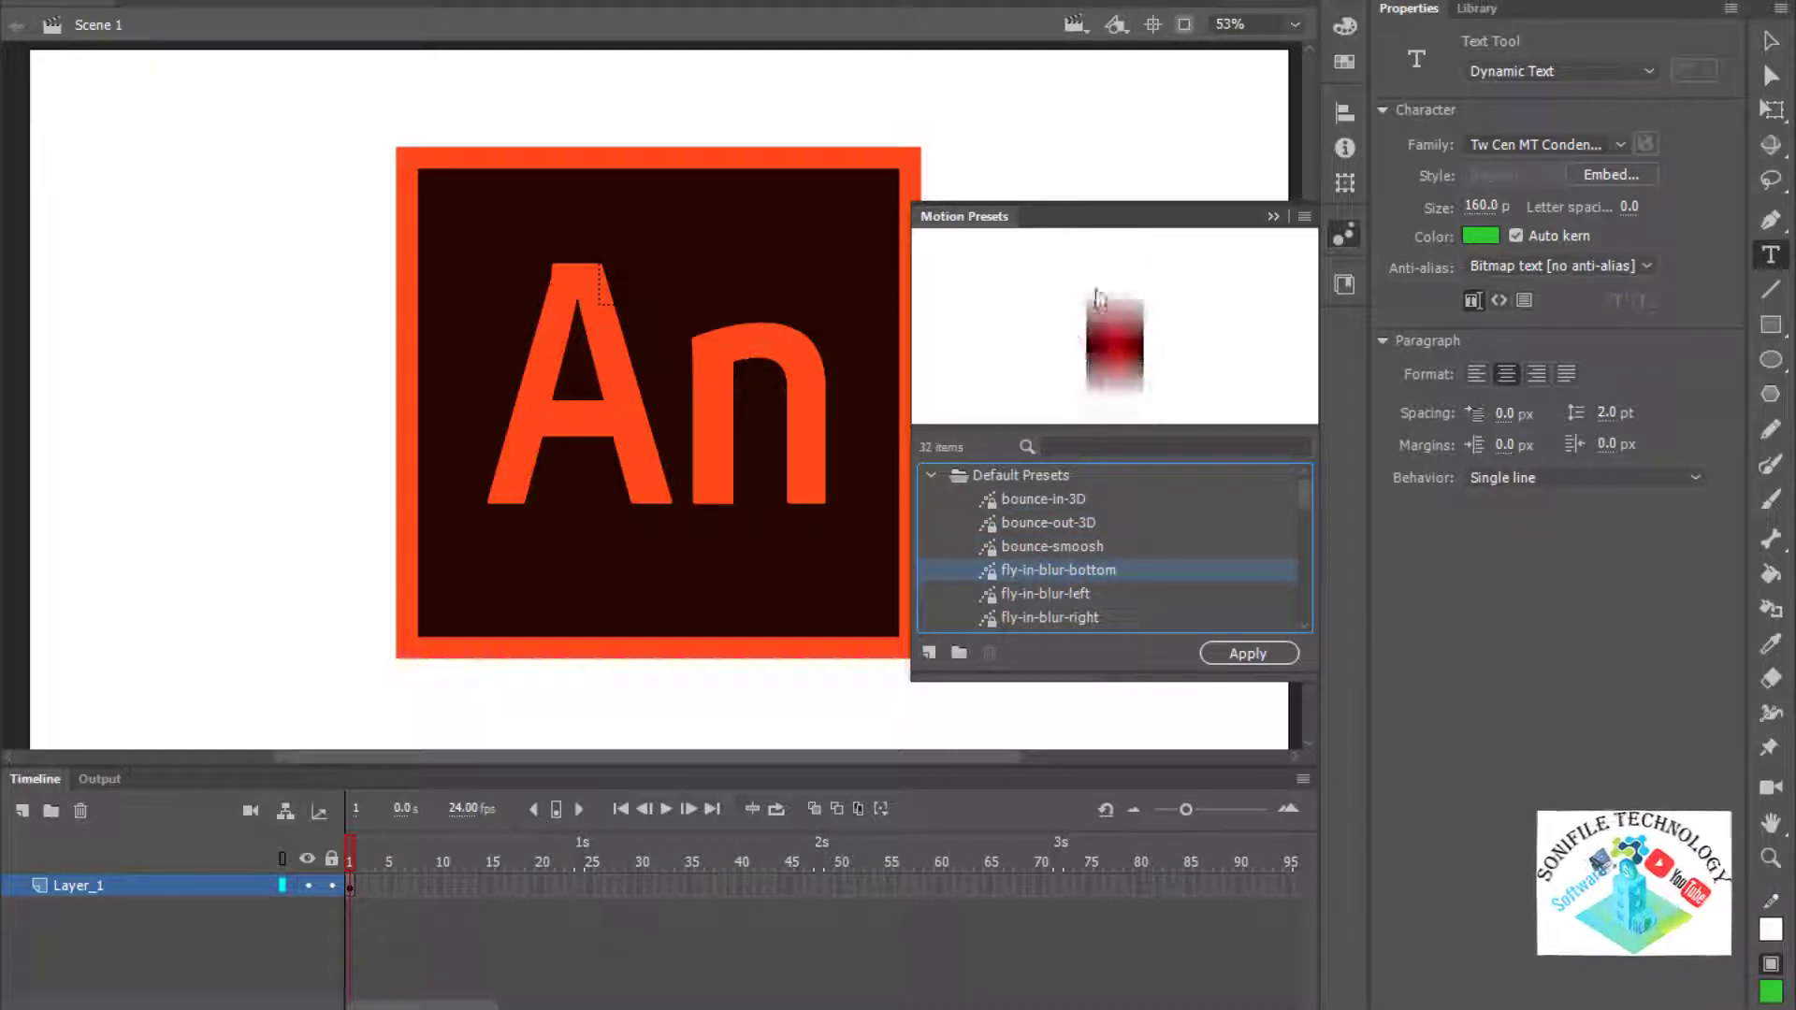
{"action": "left_click", "coordinate": [1053, 597]}
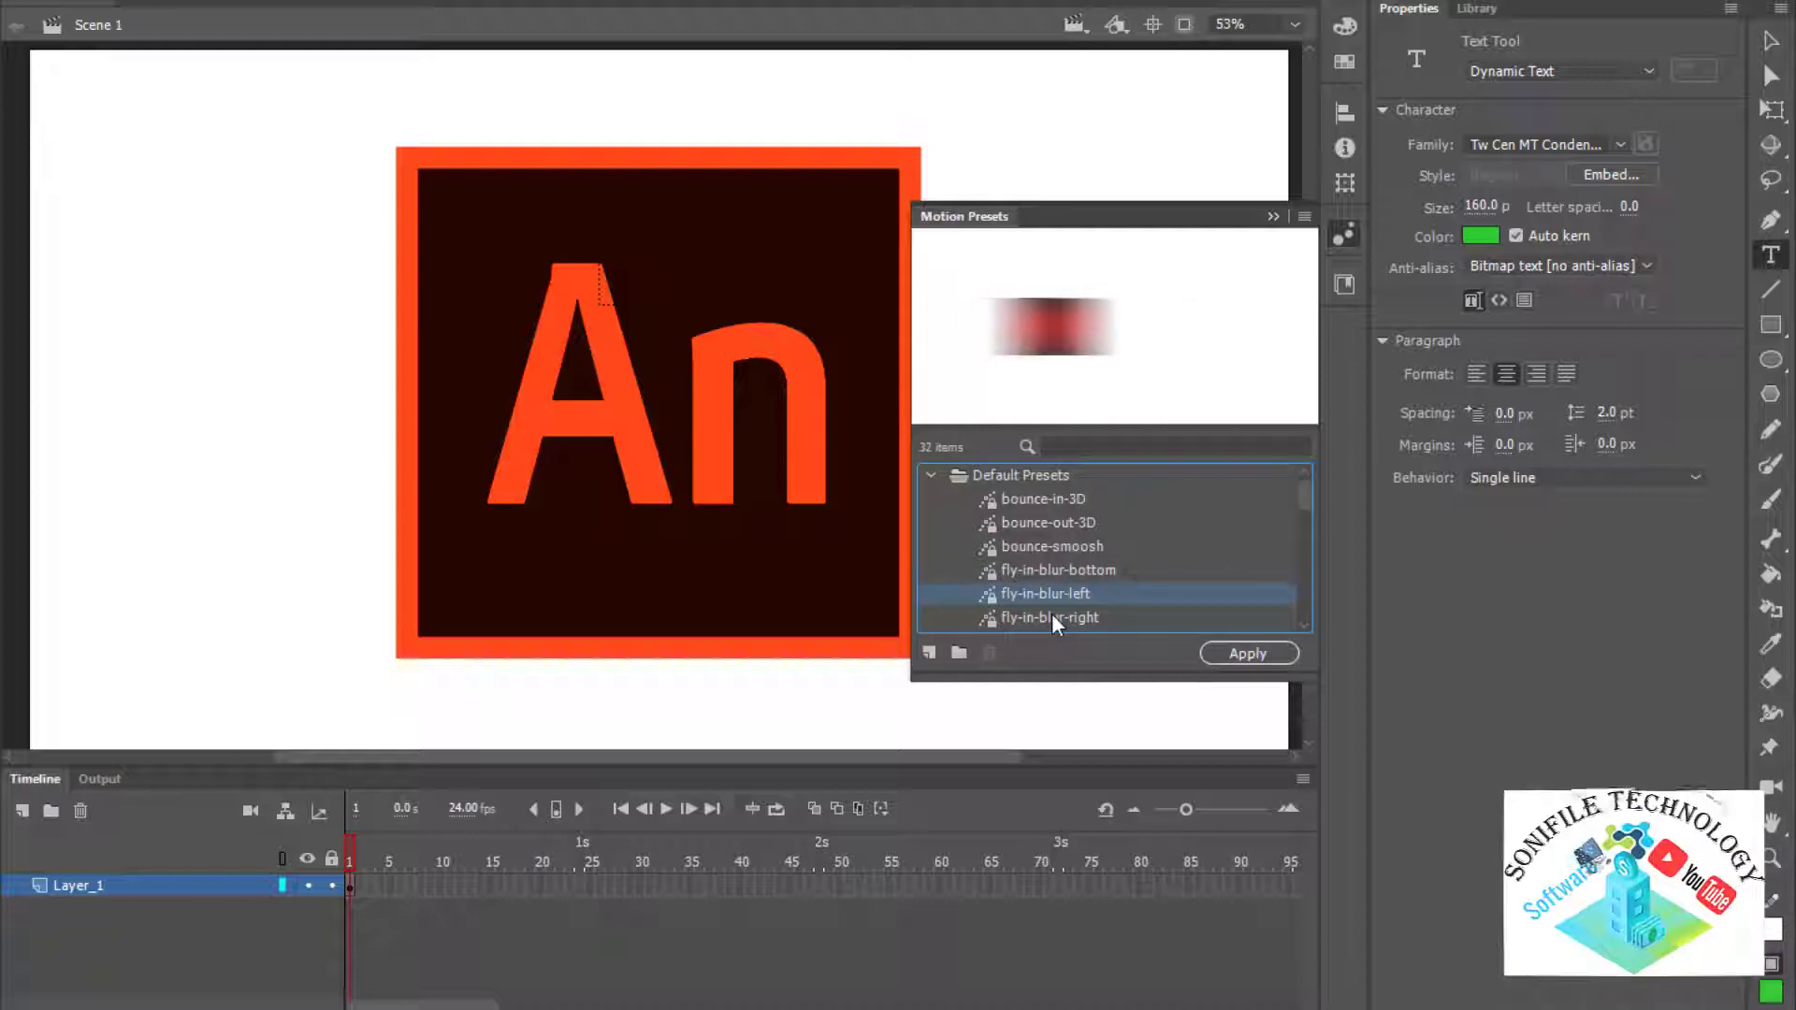
{"action": "left_click", "coordinate": [1052, 614]}
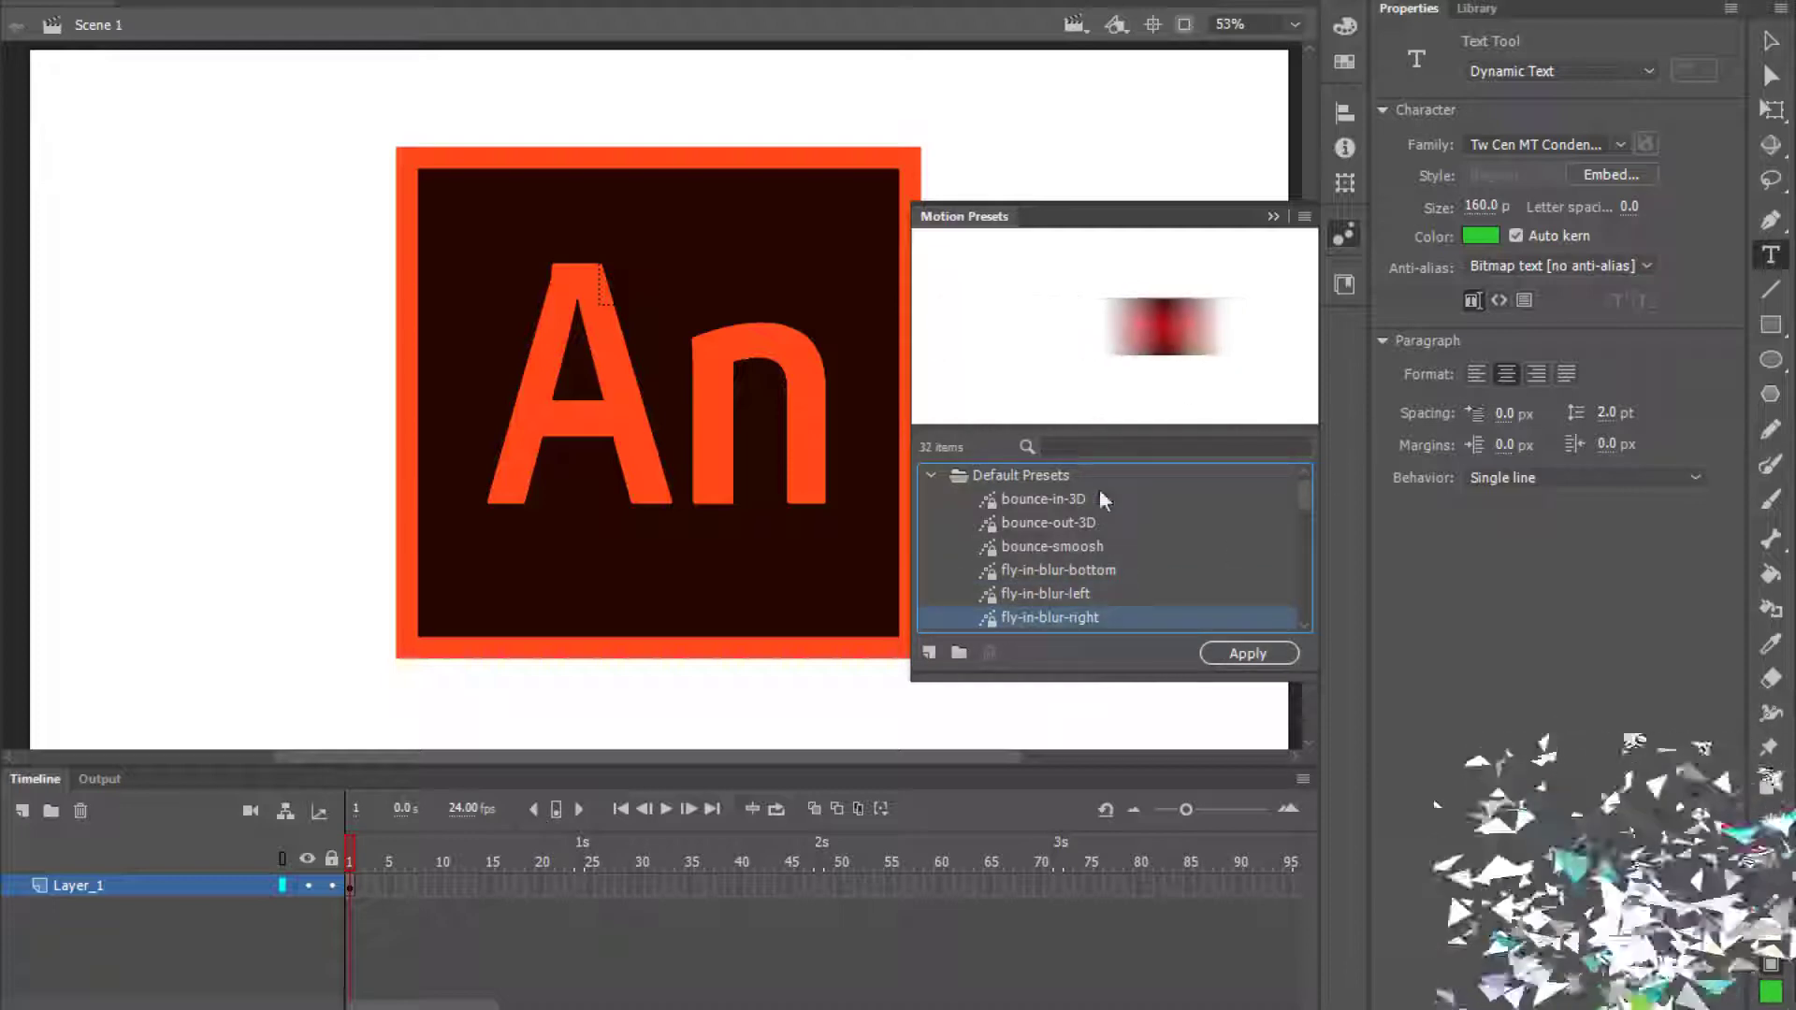
- Preview the default motion presets fly-in-blur-top, fly-in-bottom, fly-in-left, fly-in-right and fly-in-top
{"action": "scroll", "coordinate": [1076, 543], "scroll_direction": "down", "scroll_amount": 1}
{"action": "left_click", "coordinate": [1052, 567]}
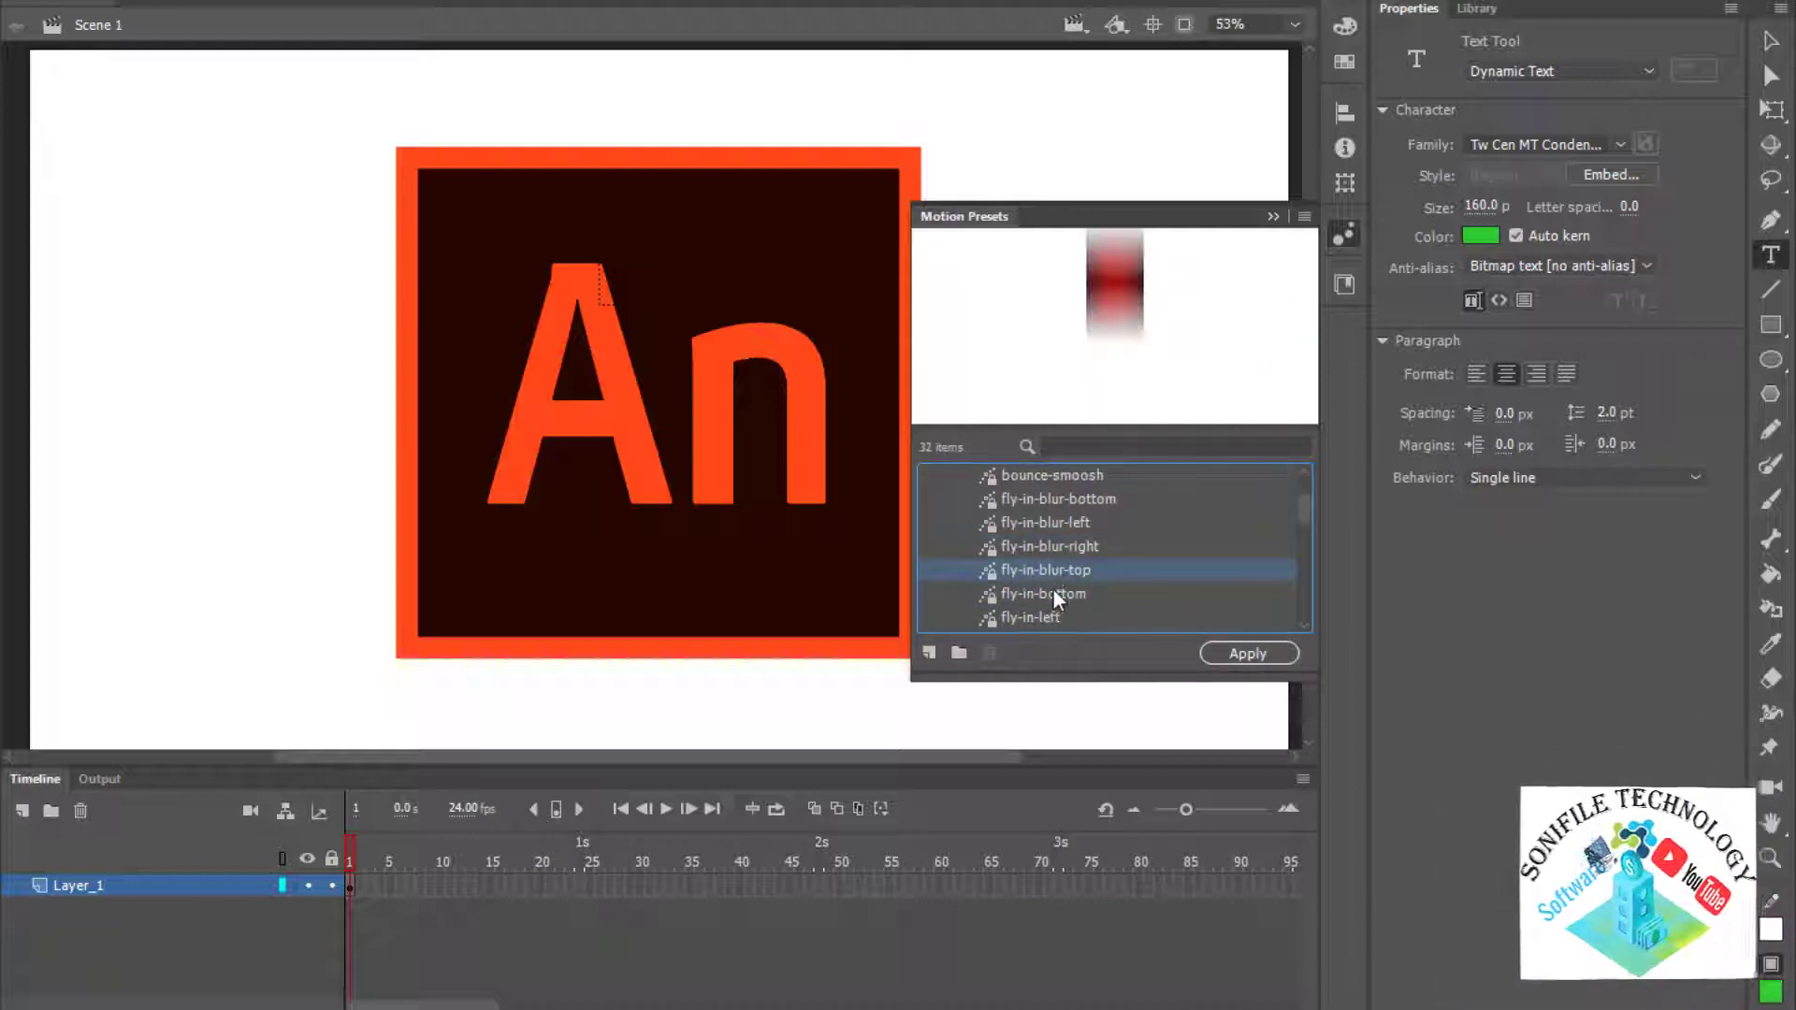
{"action": "left_click", "coordinate": [1053, 593]}
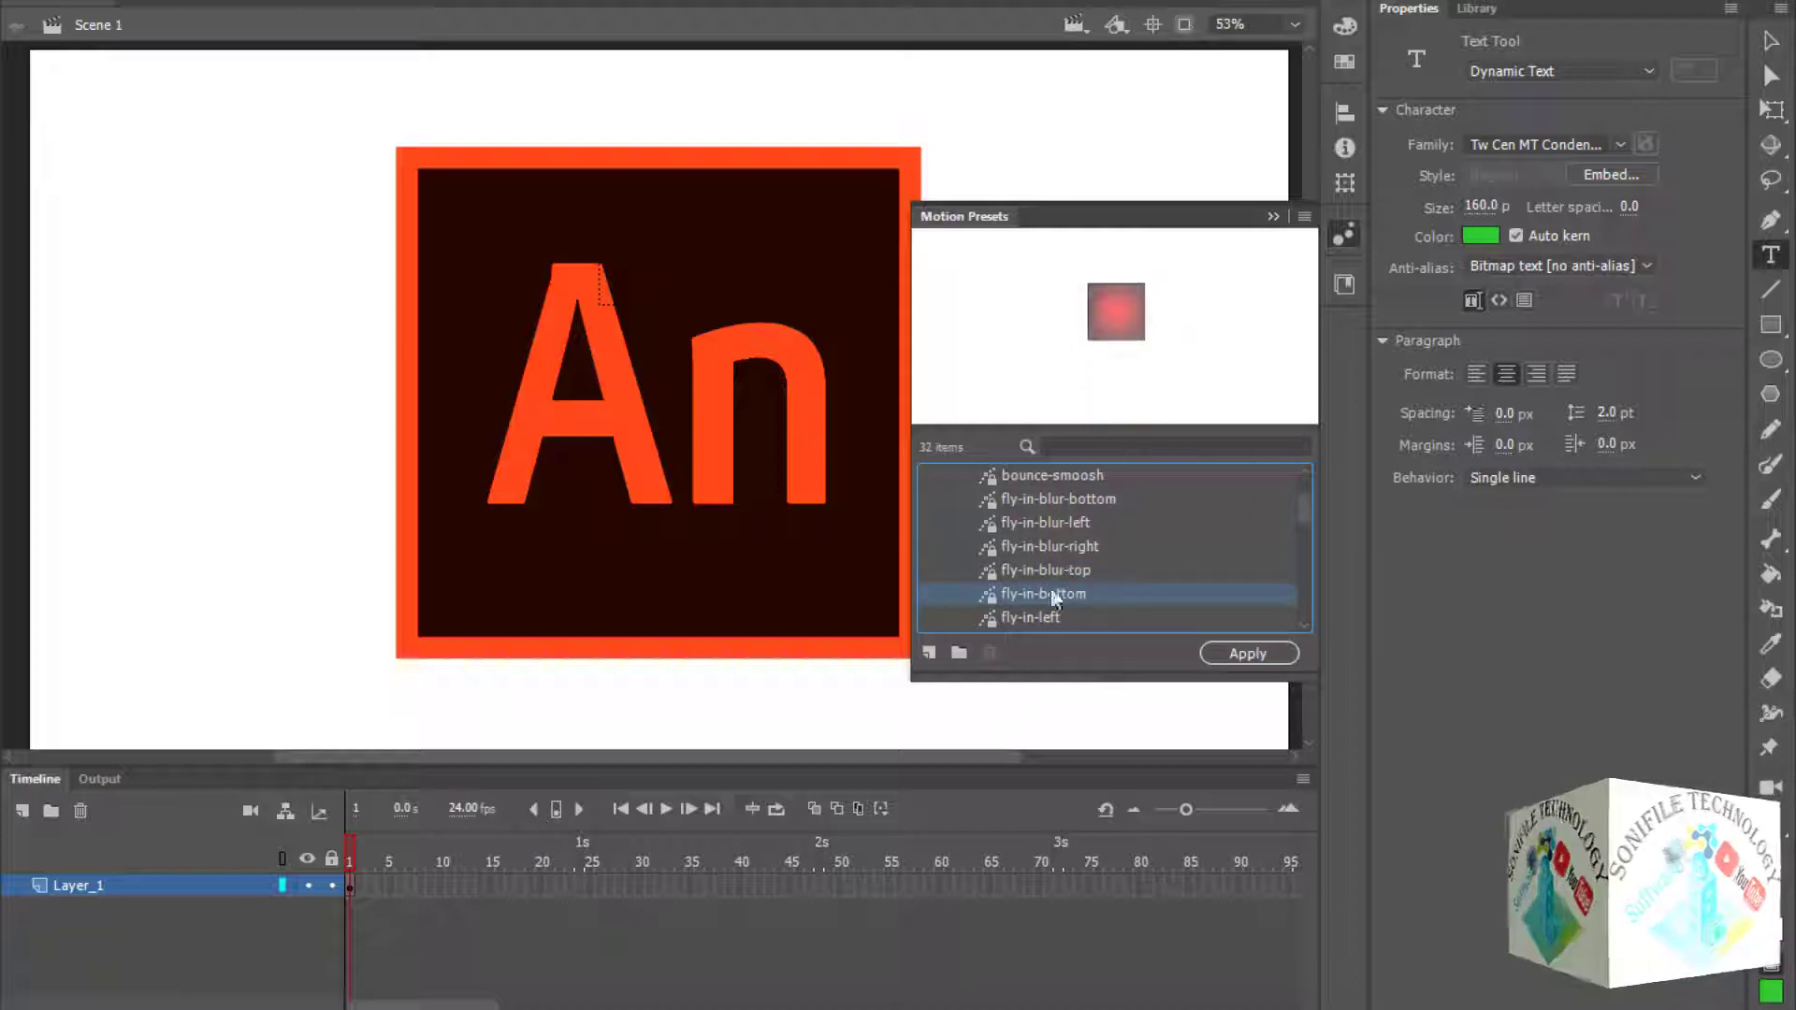
{"action": "left_click", "coordinate": [1046, 619]}
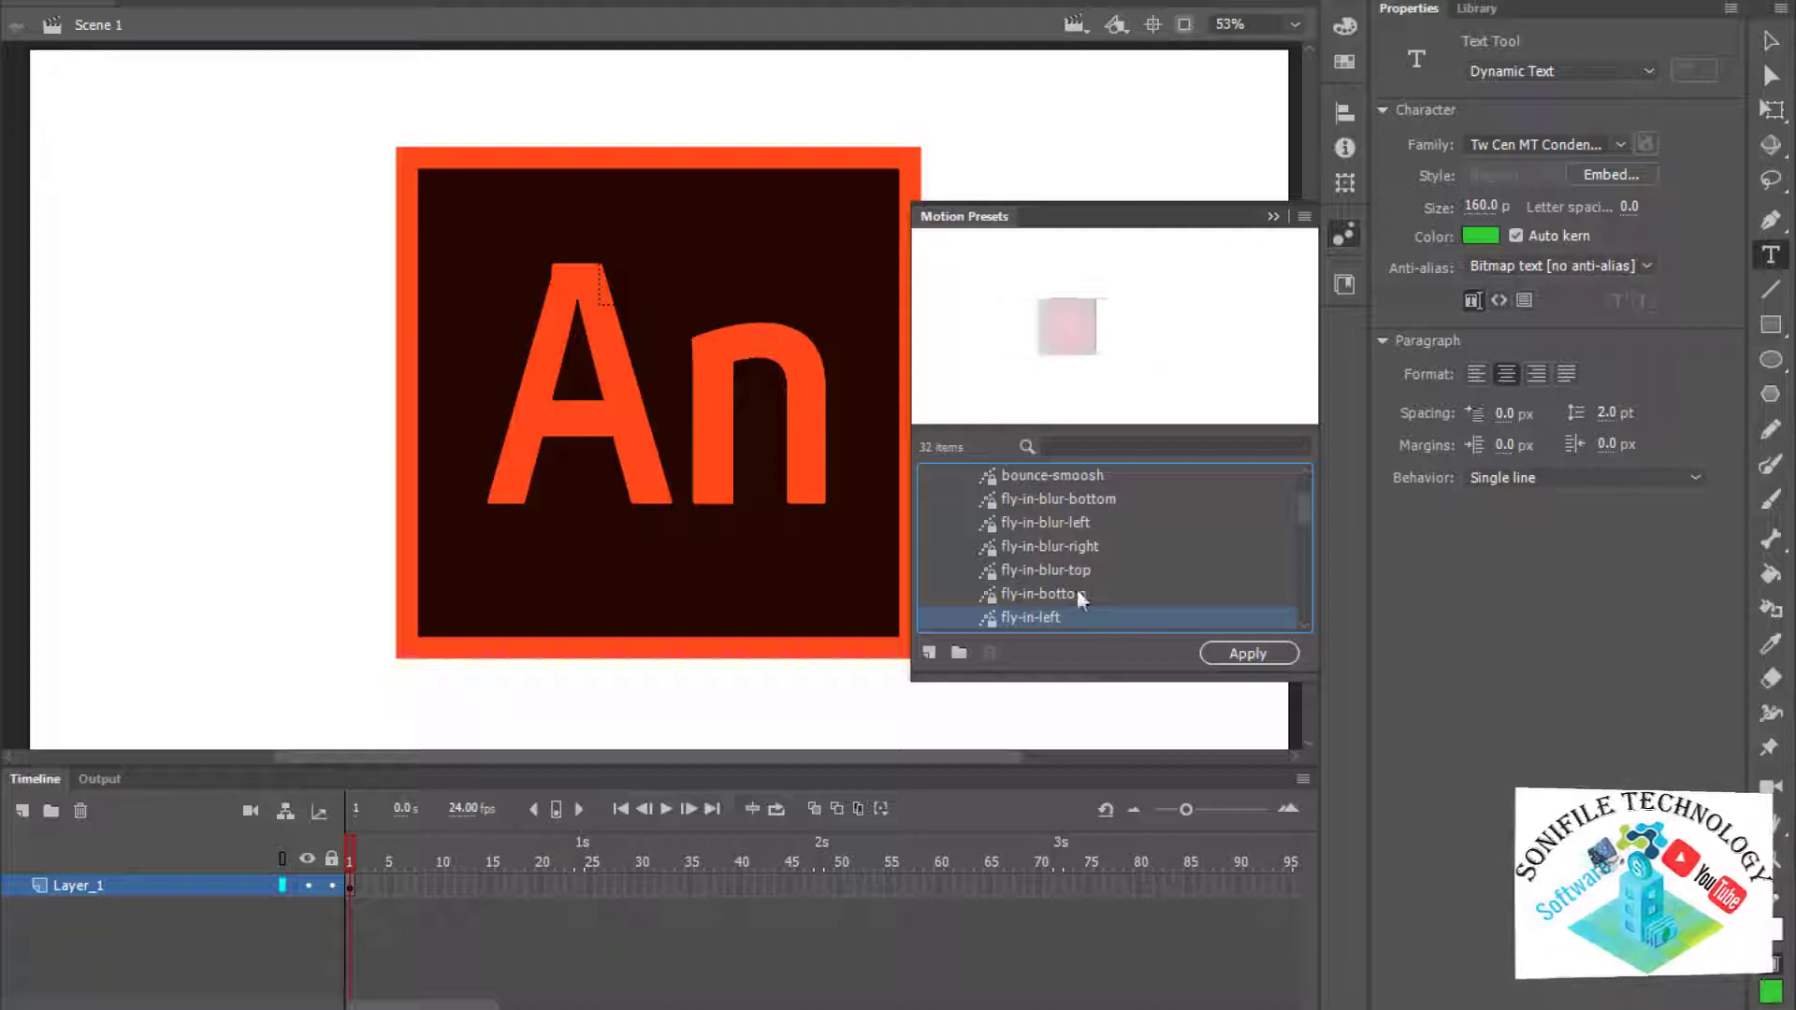
{"action": "scroll", "coordinate": [1069, 564], "scroll_direction": "down", "scroll_amount": 1}
{"action": "left_click", "coordinate": [1069, 564]}
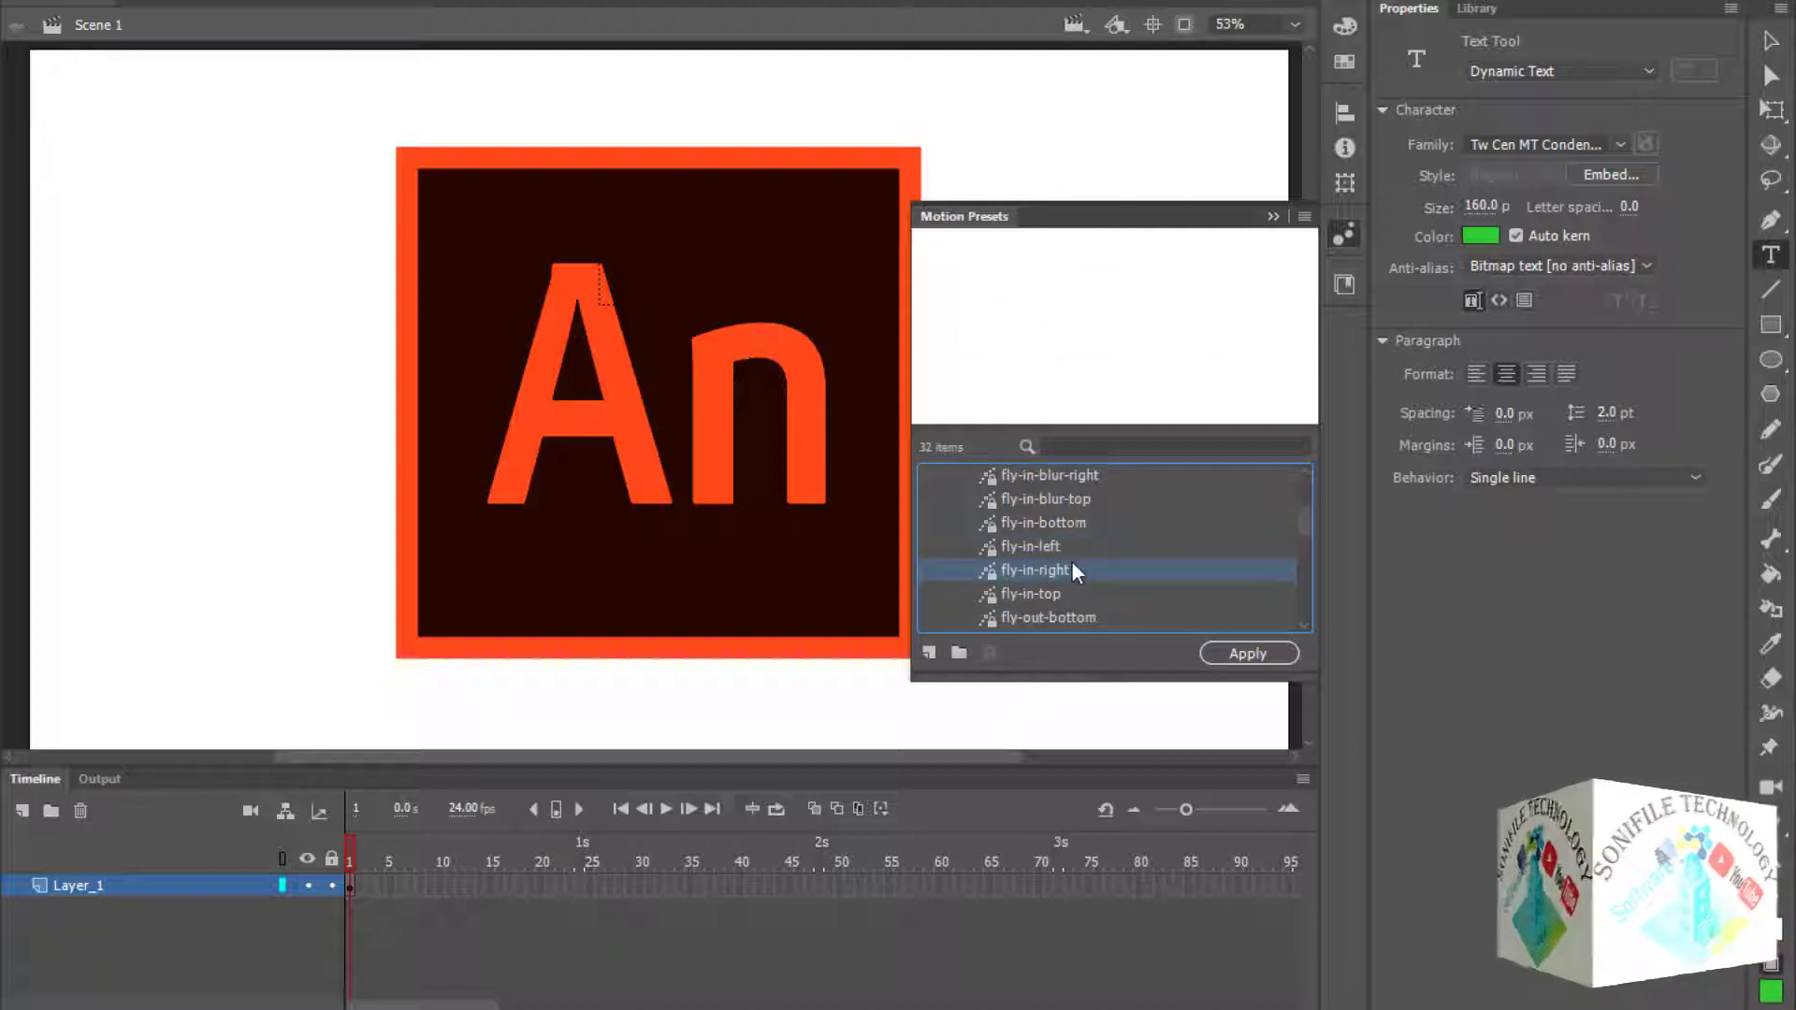
{"action": "left_click", "coordinate": [1063, 600]}
- Preview the default motion presets fly-out-bottom, fly-out-left, fly-out-right and fly-out-top
{"action": "scroll", "coordinate": [1088, 540], "scroll_direction": "down", "scroll_amount": 2}
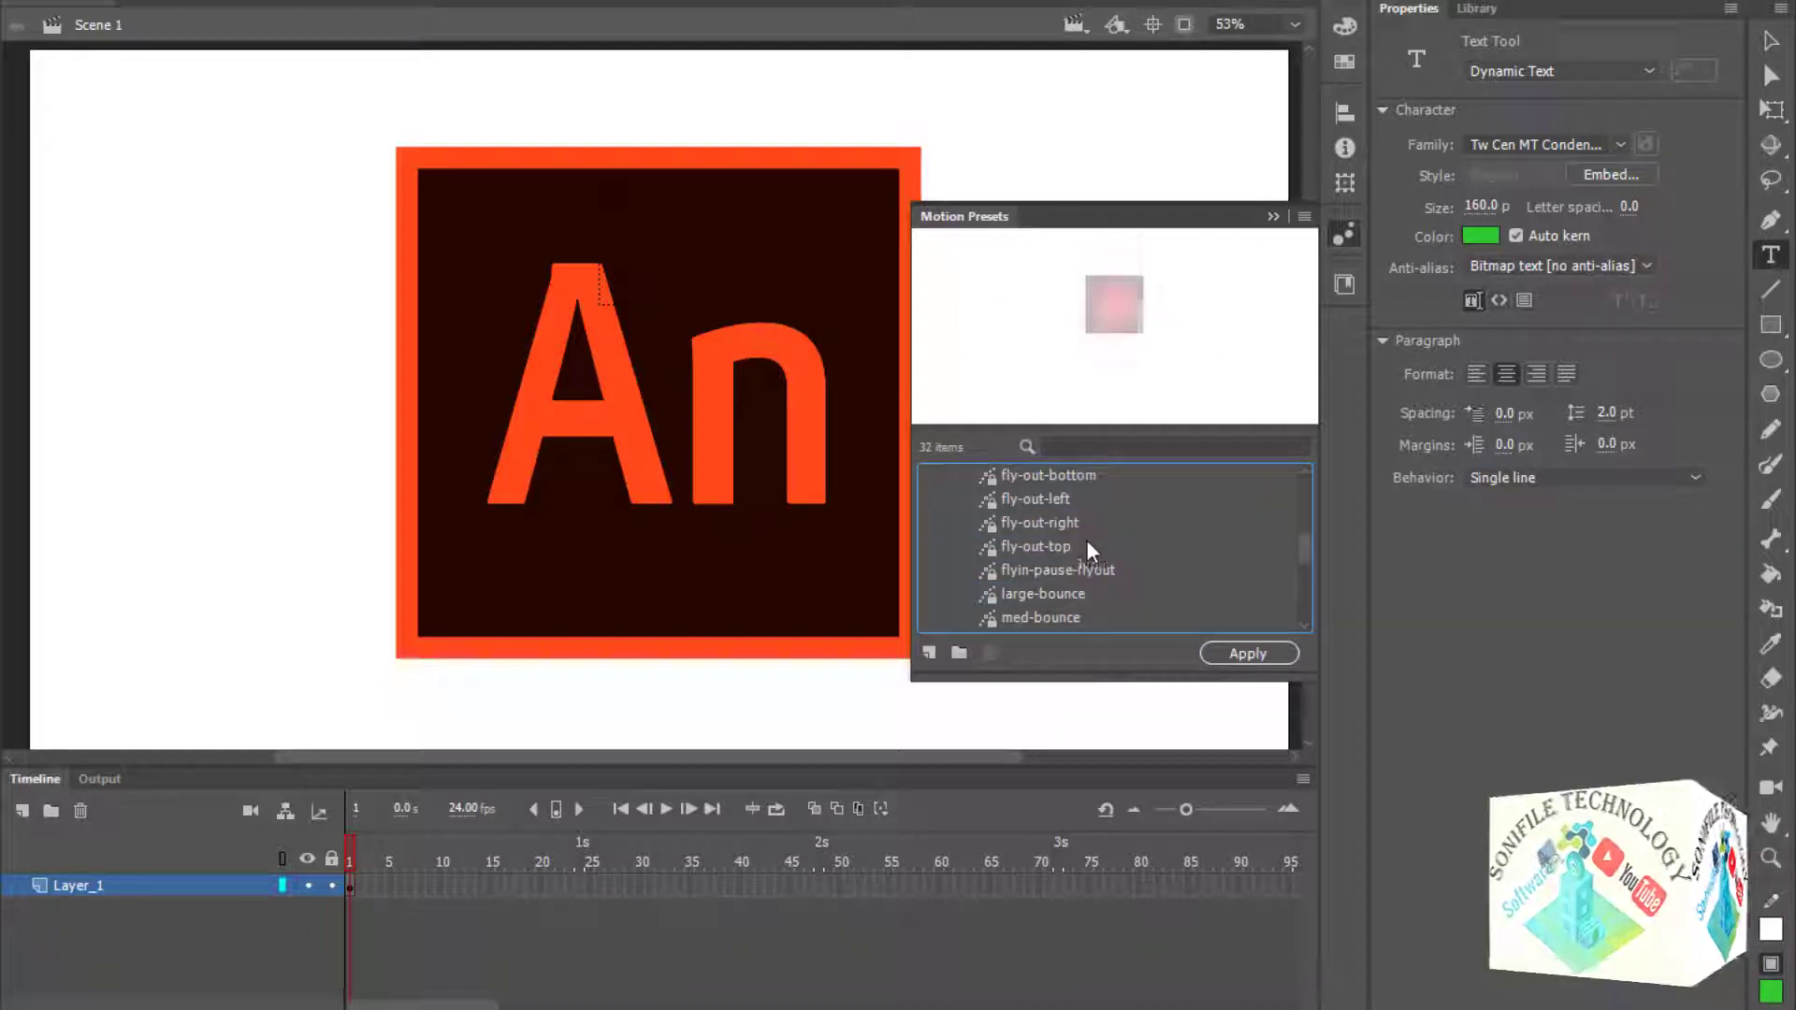
{"action": "scroll", "coordinate": [1076, 524], "scroll_direction": "up", "scroll_amount": 1}
{"action": "left_click", "coordinate": [1042, 548]}
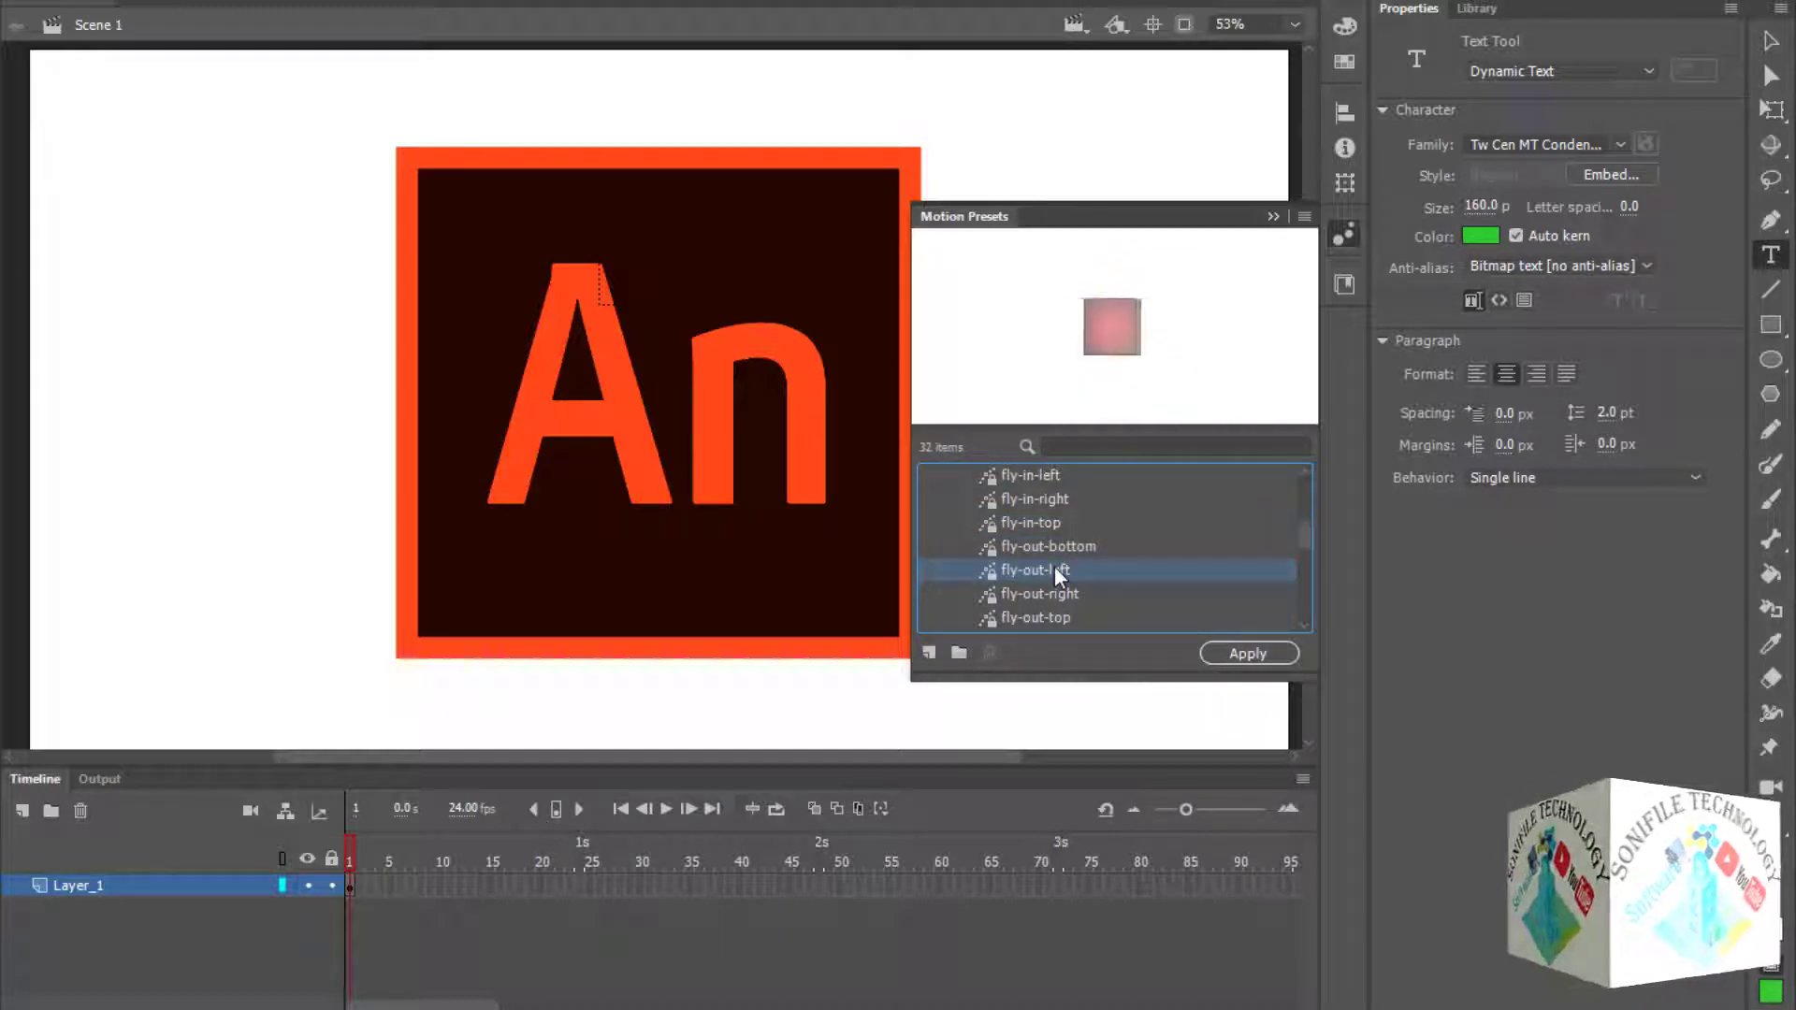
{"action": "left_click", "coordinate": [1048, 593]}
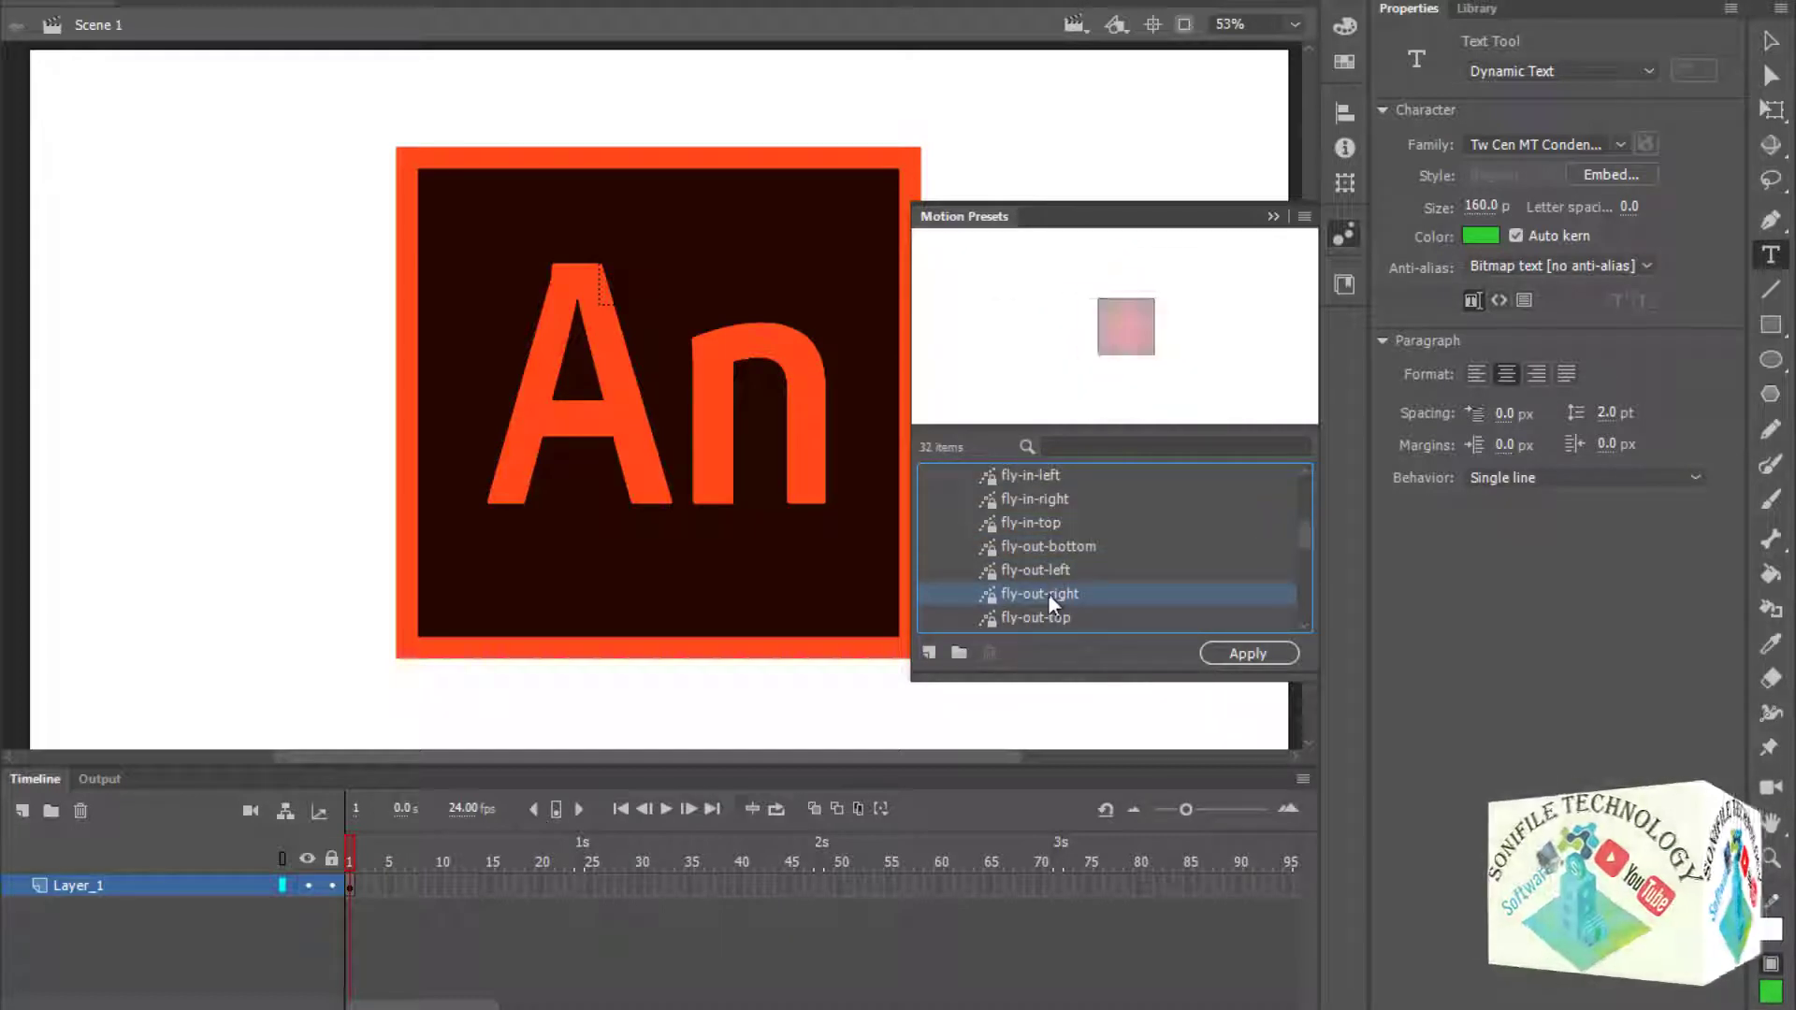
{"action": "left_click", "coordinate": [1044, 618]}
{"action": "scroll", "coordinate": [1046, 617], "scroll_direction": "down", "scroll_amount": 2}
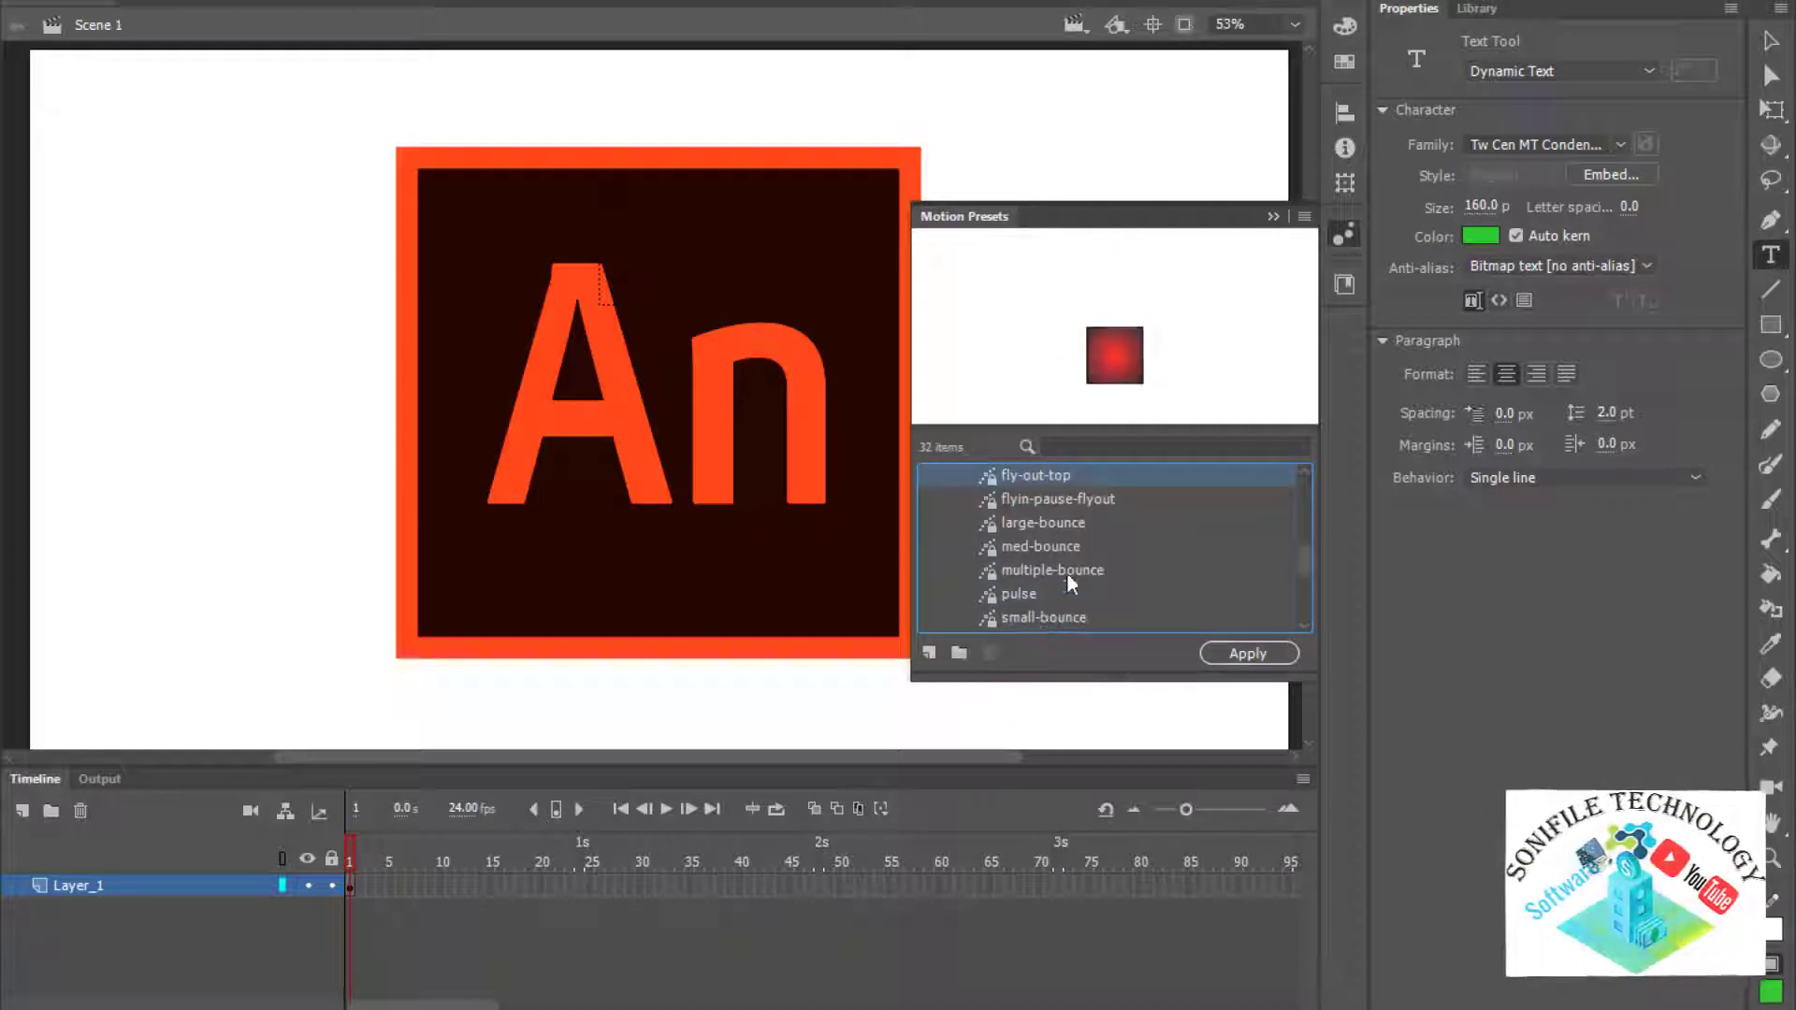
- Preview the default motion presets flyin-pause-flyout, large-bounce, med-bounce, multiple-bounce and pulse
{"action": "left_click", "coordinate": [1051, 499]}
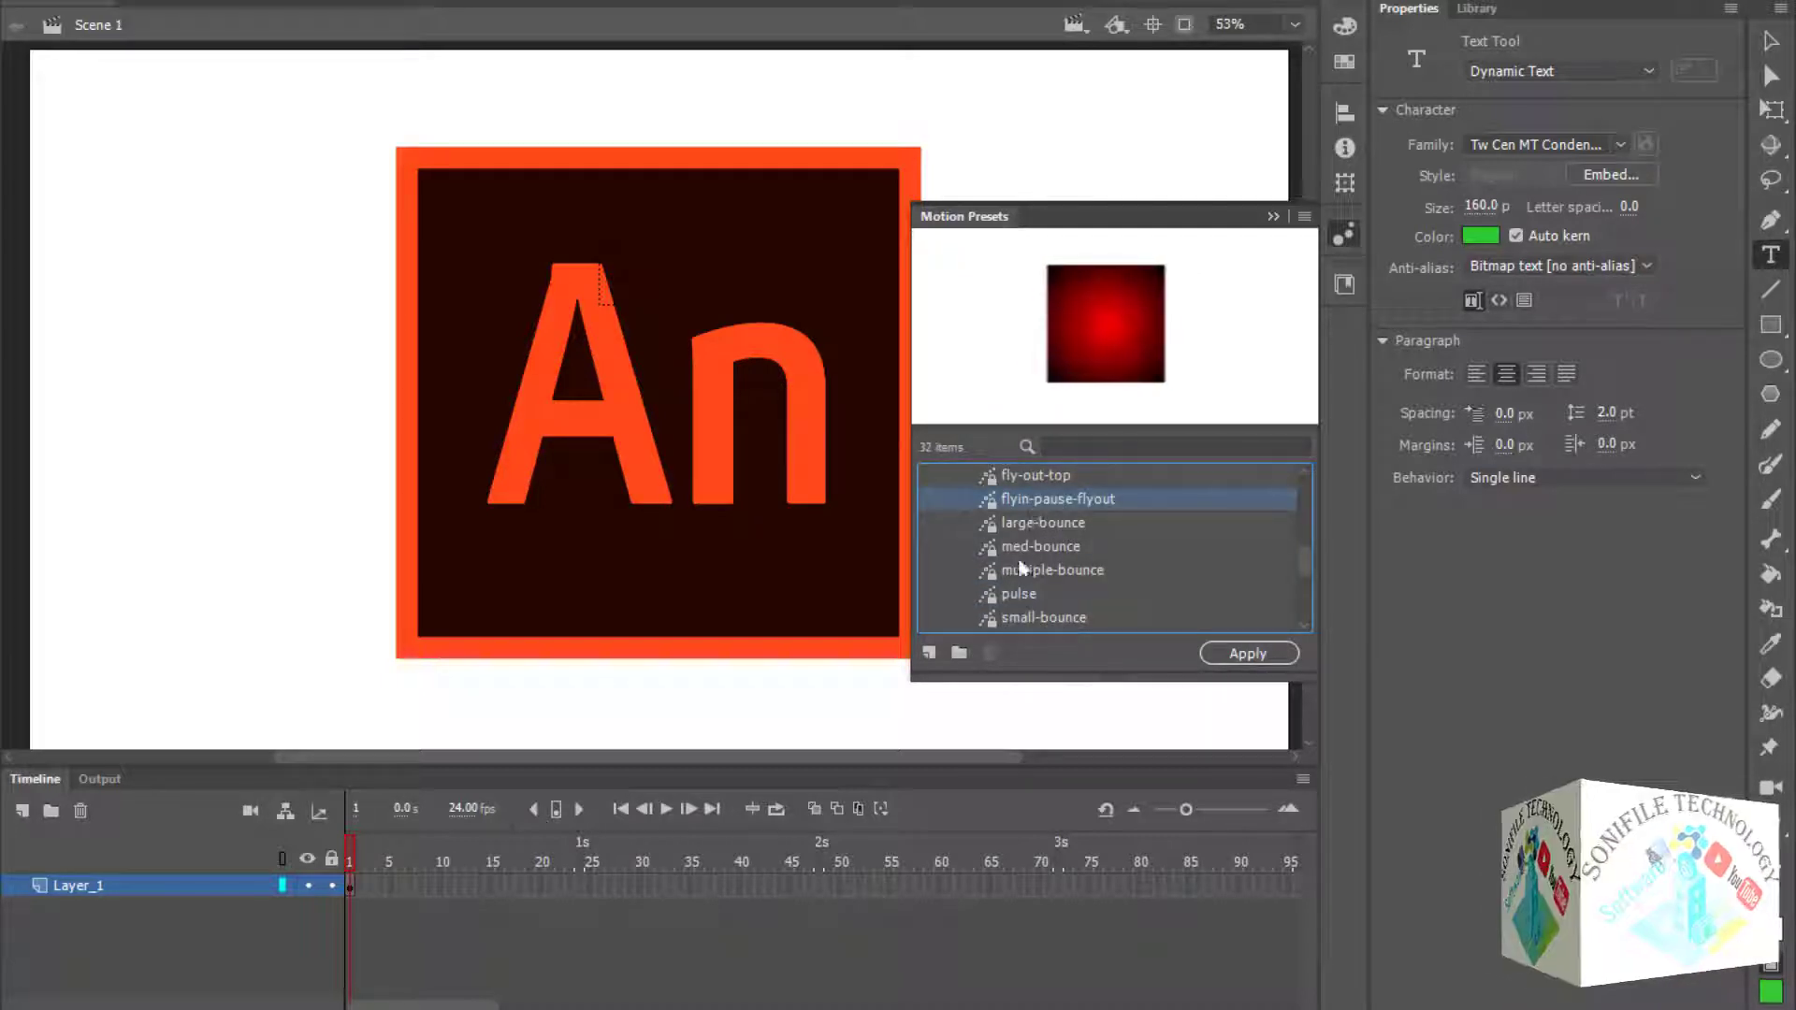
{"action": "left_click", "coordinate": [1035, 523]}
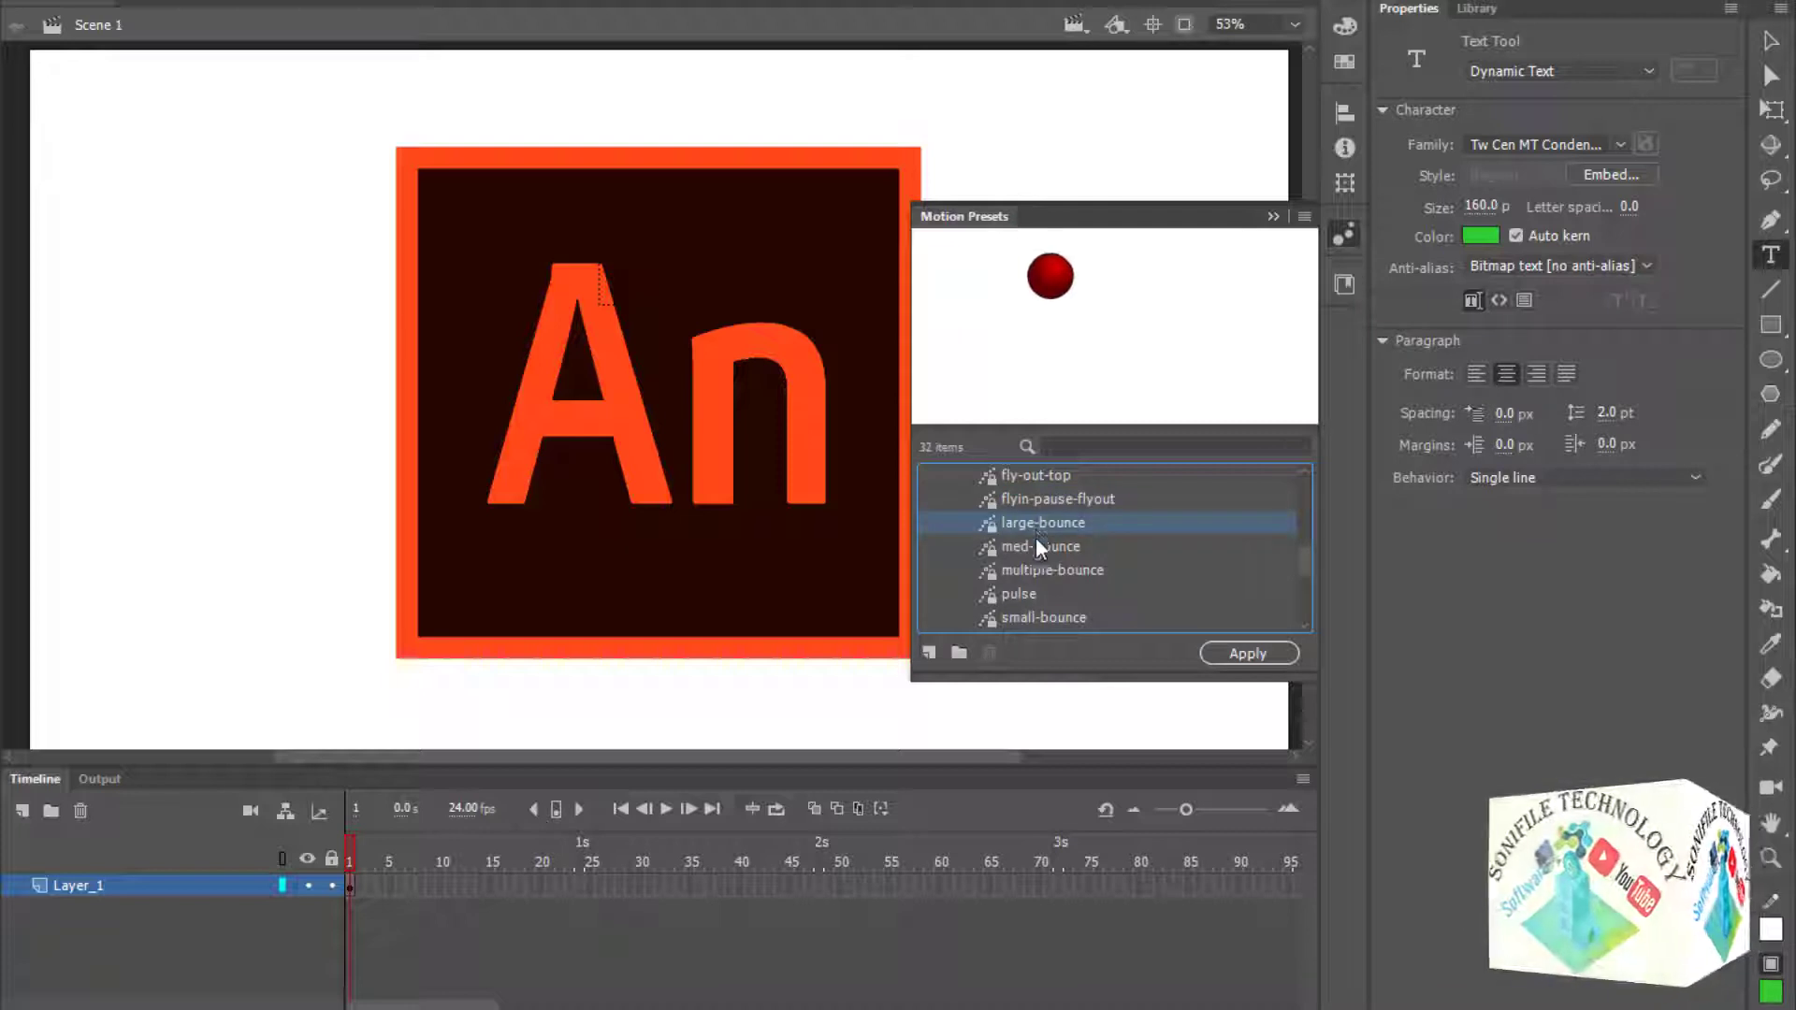
{"action": "left_click", "coordinate": [1042, 548]}
{"action": "left_click", "coordinate": [1059, 570]}
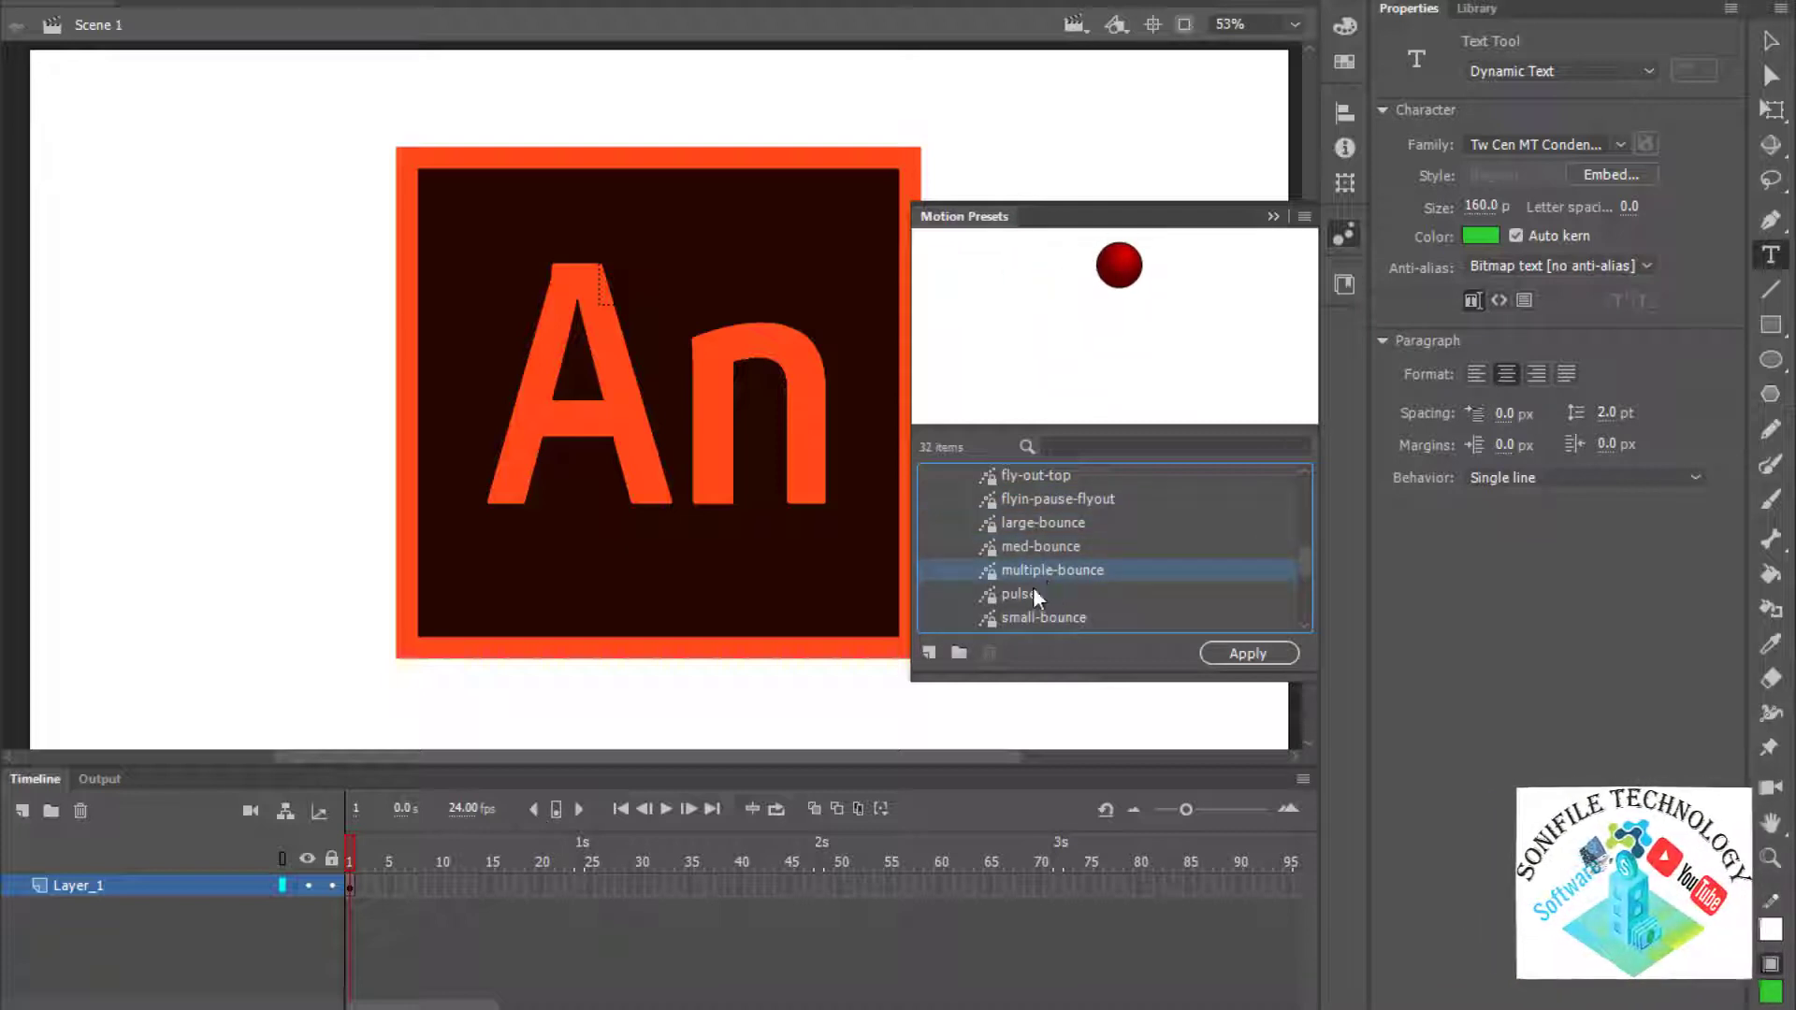
{"action": "left_click", "coordinate": [1033, 587]}
{"action": "scroll", "coordinate": [1047, 565], "scroll_direction": "down", "scroll_amount": 1}
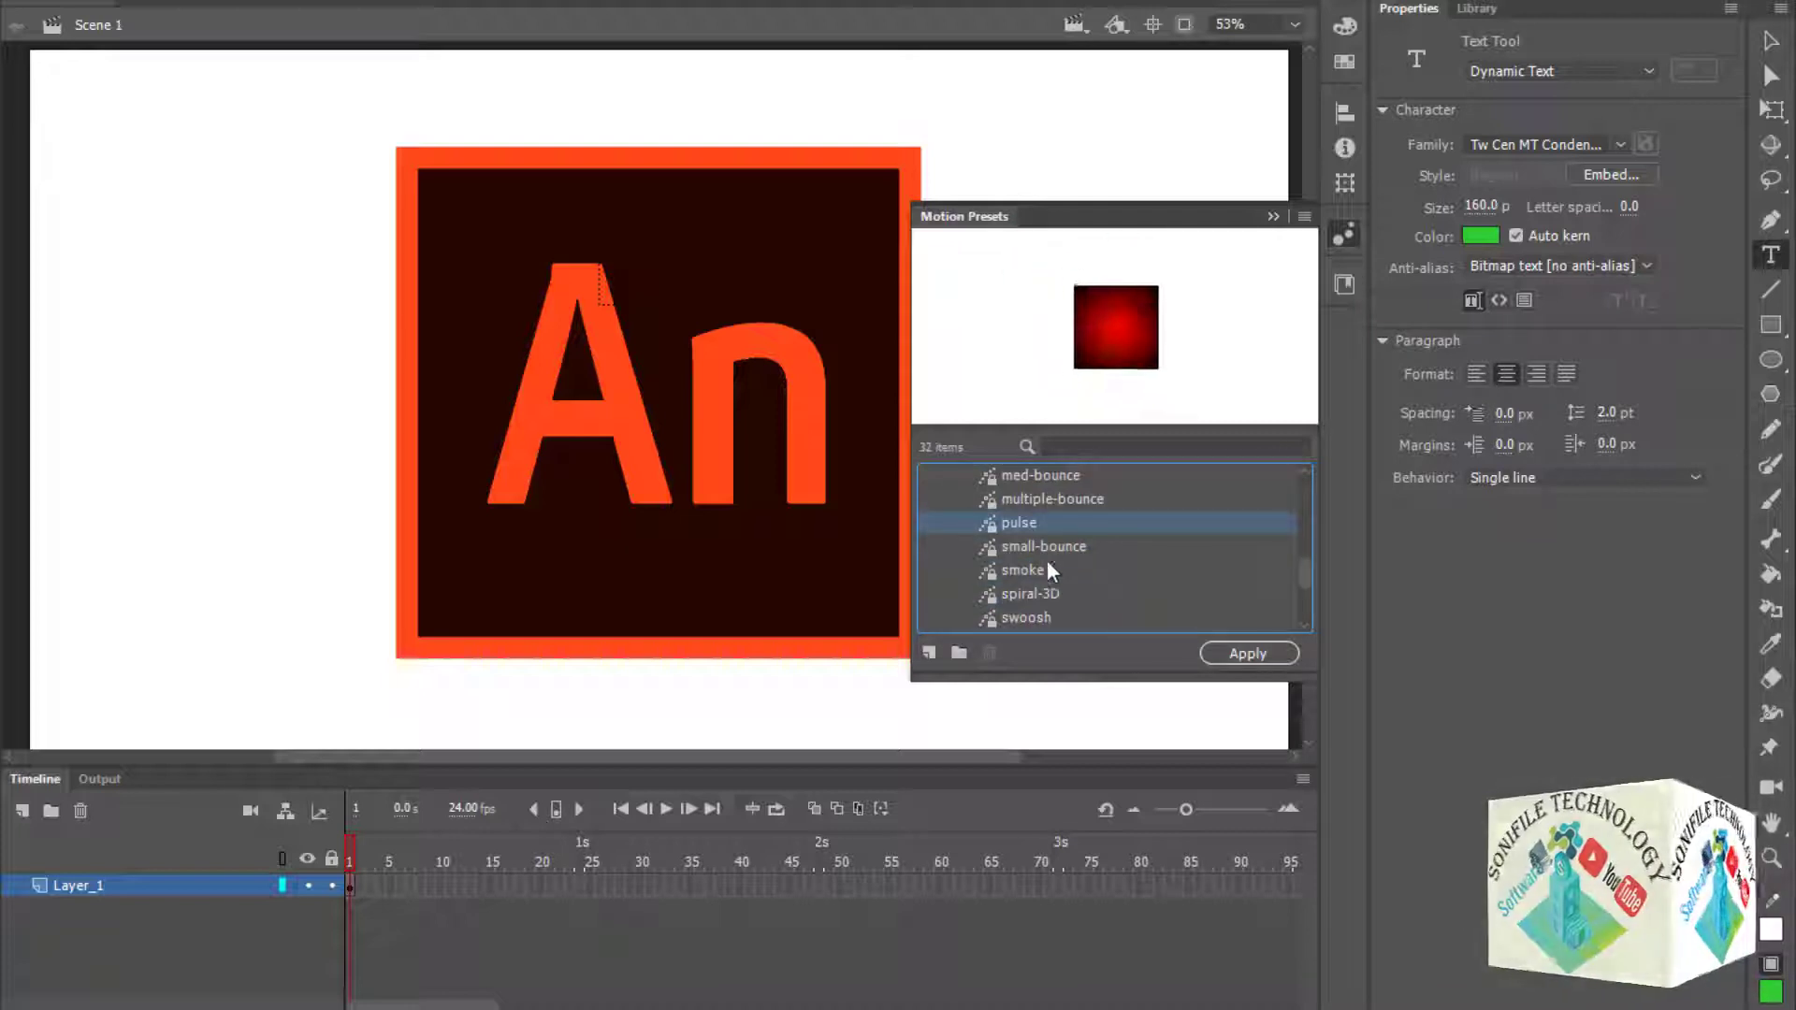
- Preview the default motion presets small-bounce, smoke, spiral-3D, swoosh, text-scroll-3D and wave
{"action": "left_click", "coordinate": [1040, 545]}
{"action": "left_click", "coordinate": [1029, 567]}
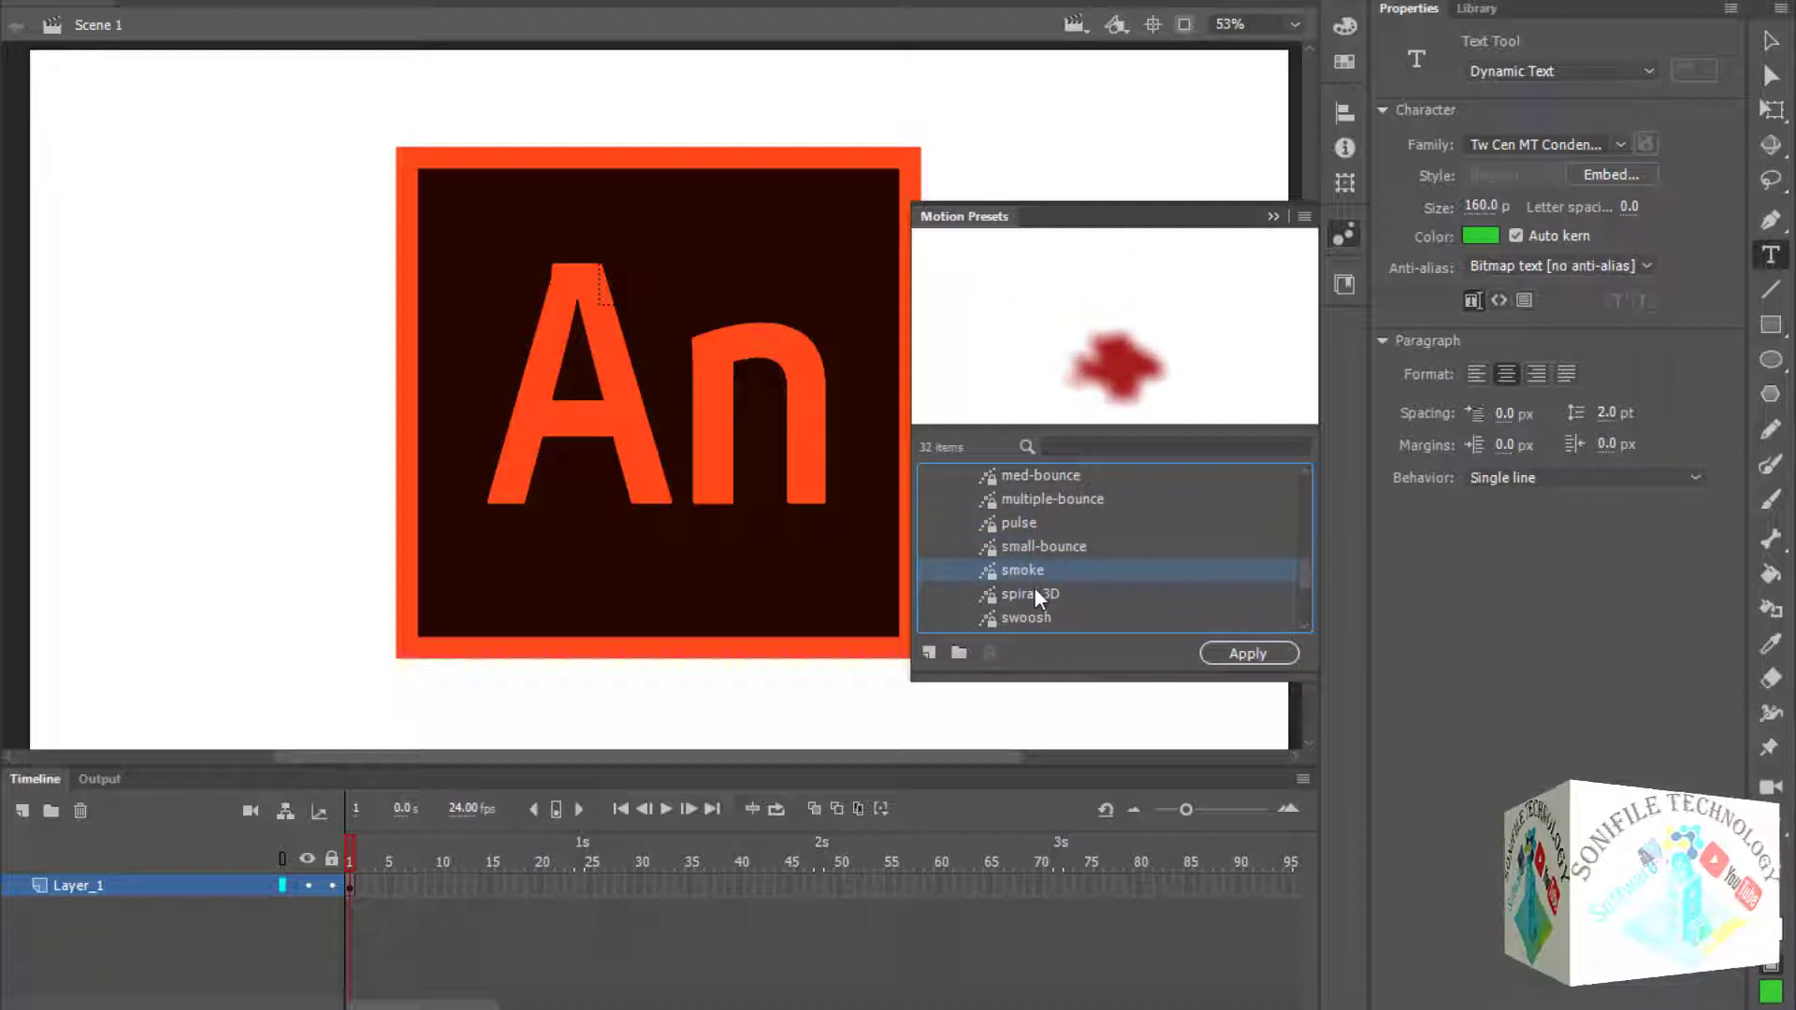
{"action": "left_click", "coordinate": [1036, 591]}
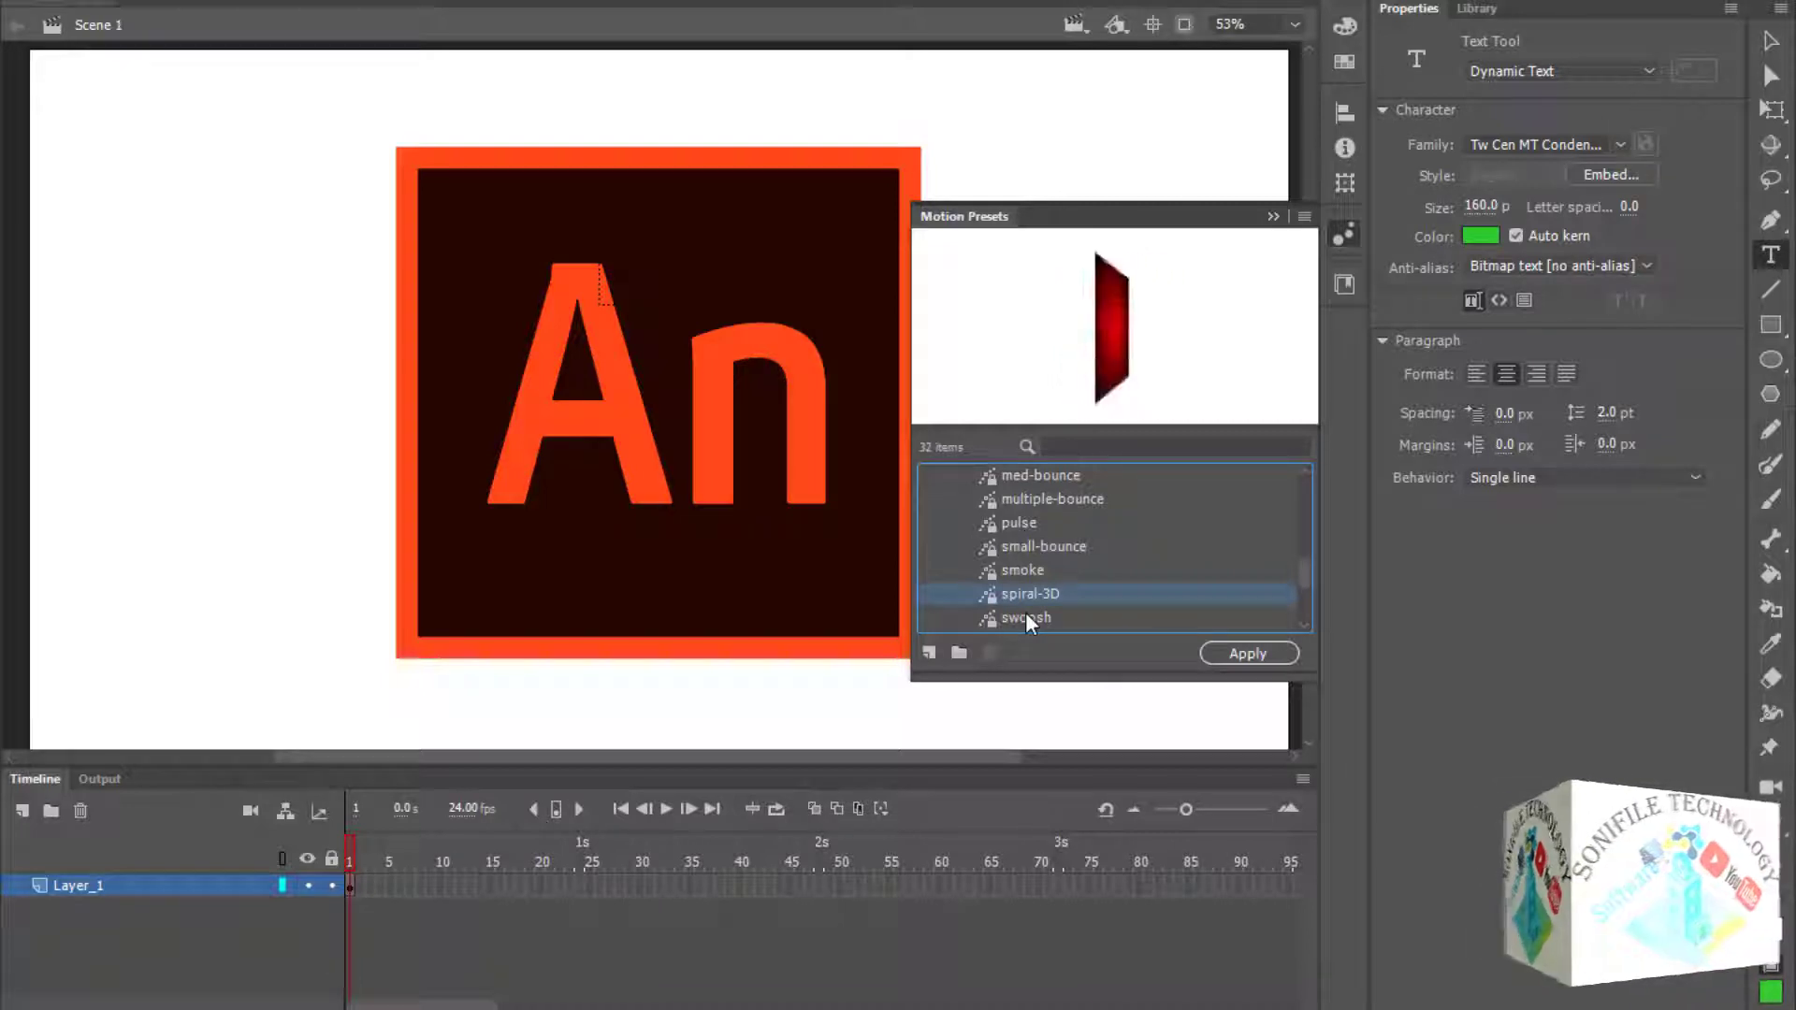
{"action": "left_click", "coordinate": [1026, 617]}
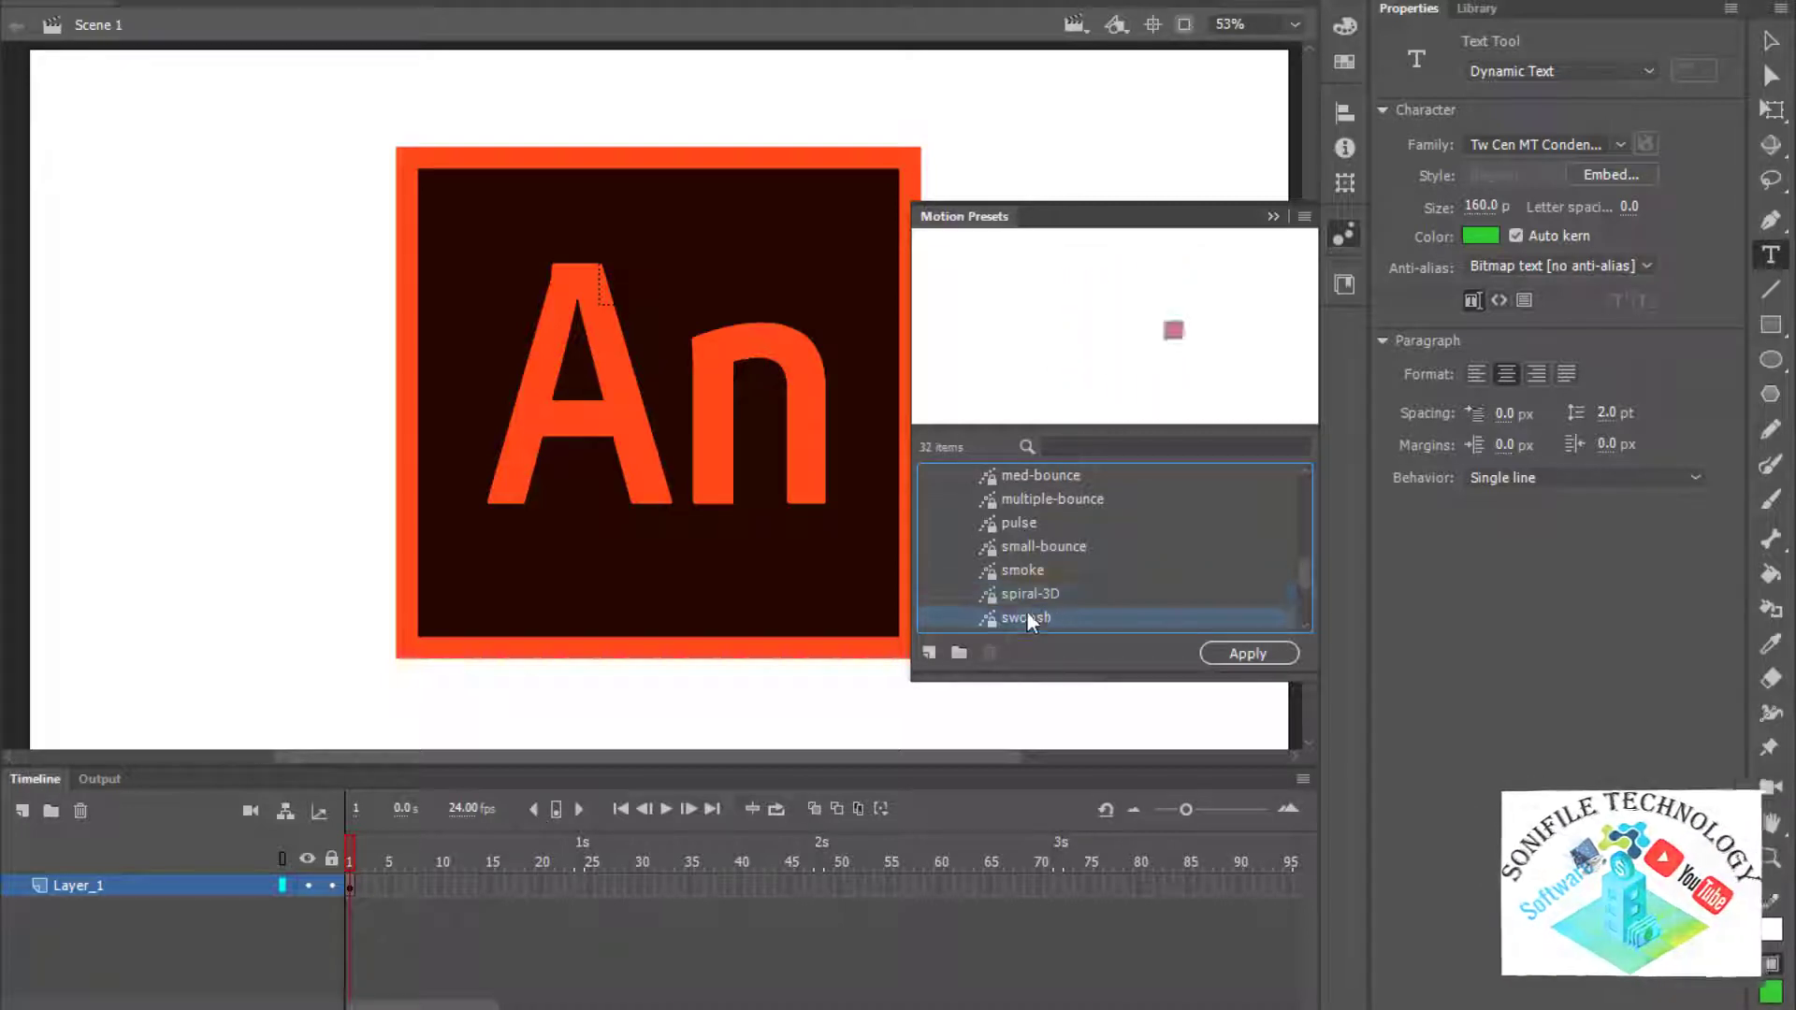
{"action": "scroll", "coordinate": [1025, 610], "scroll_direction": "down", "scroll_amount": 1}
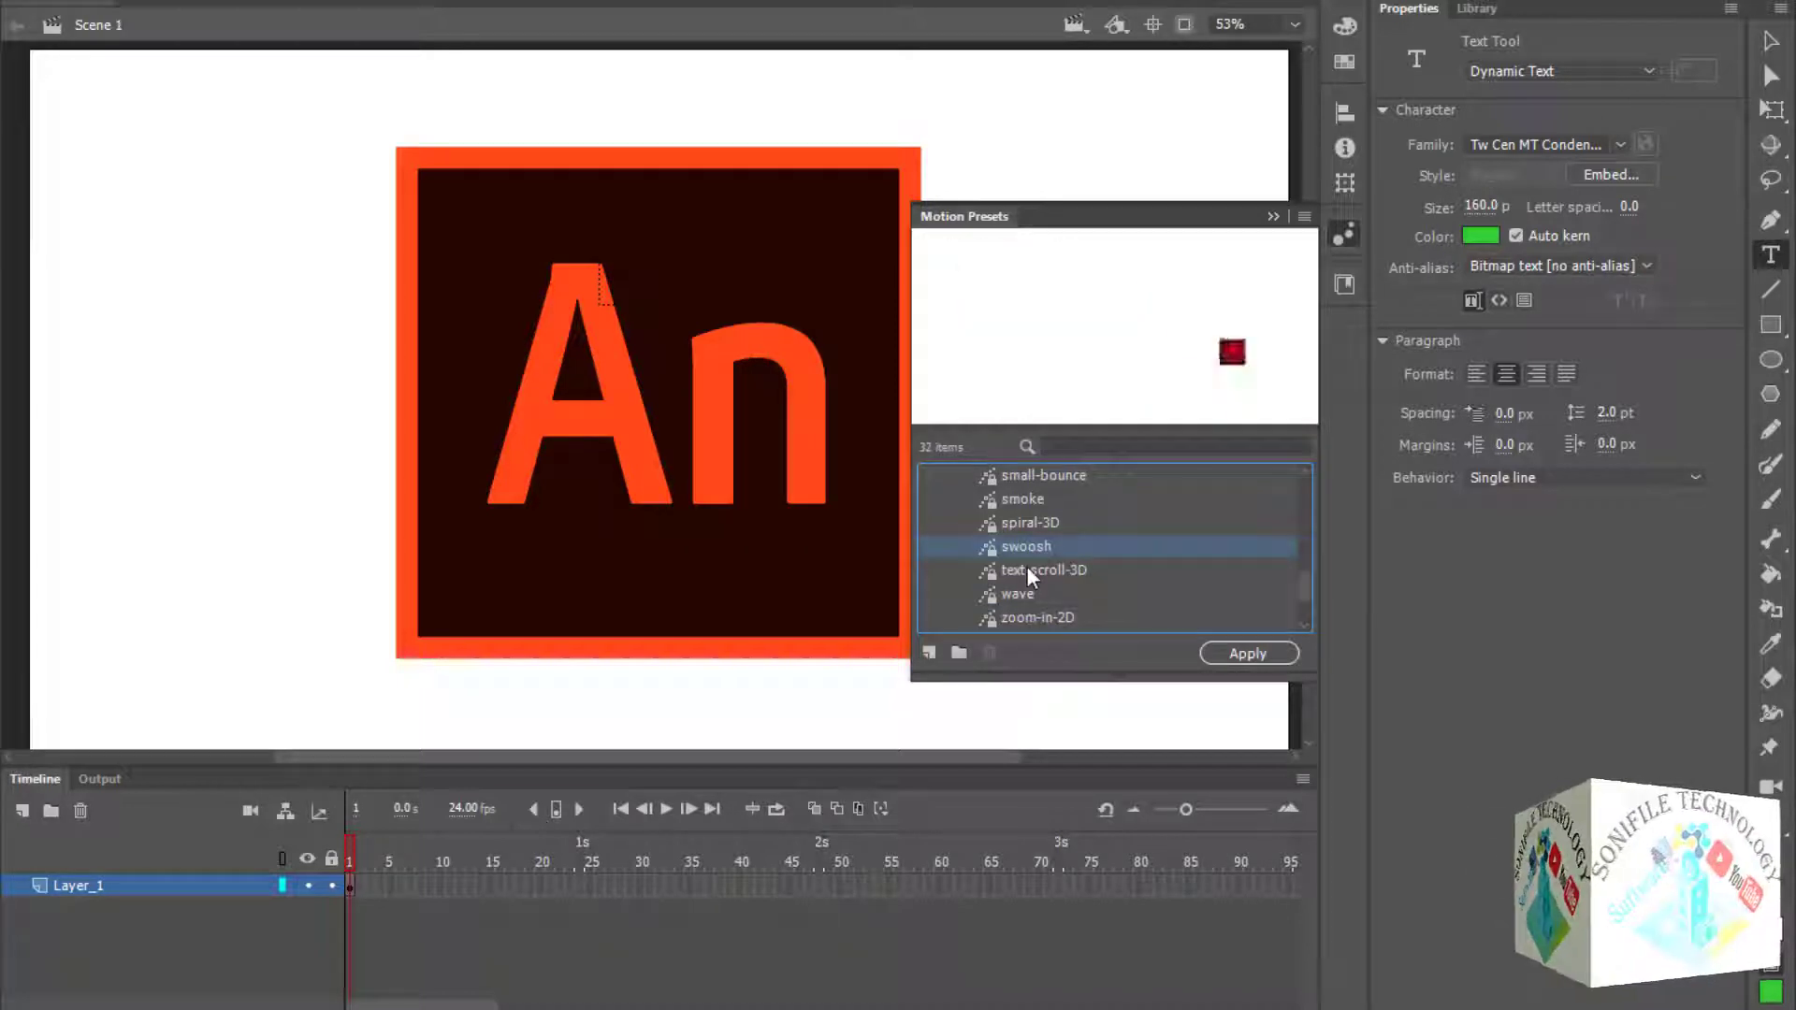
{"action": "left_click", "coordinate": [1025, 567]}
{"action": "left_click", "coordinate": [1014, 591]}
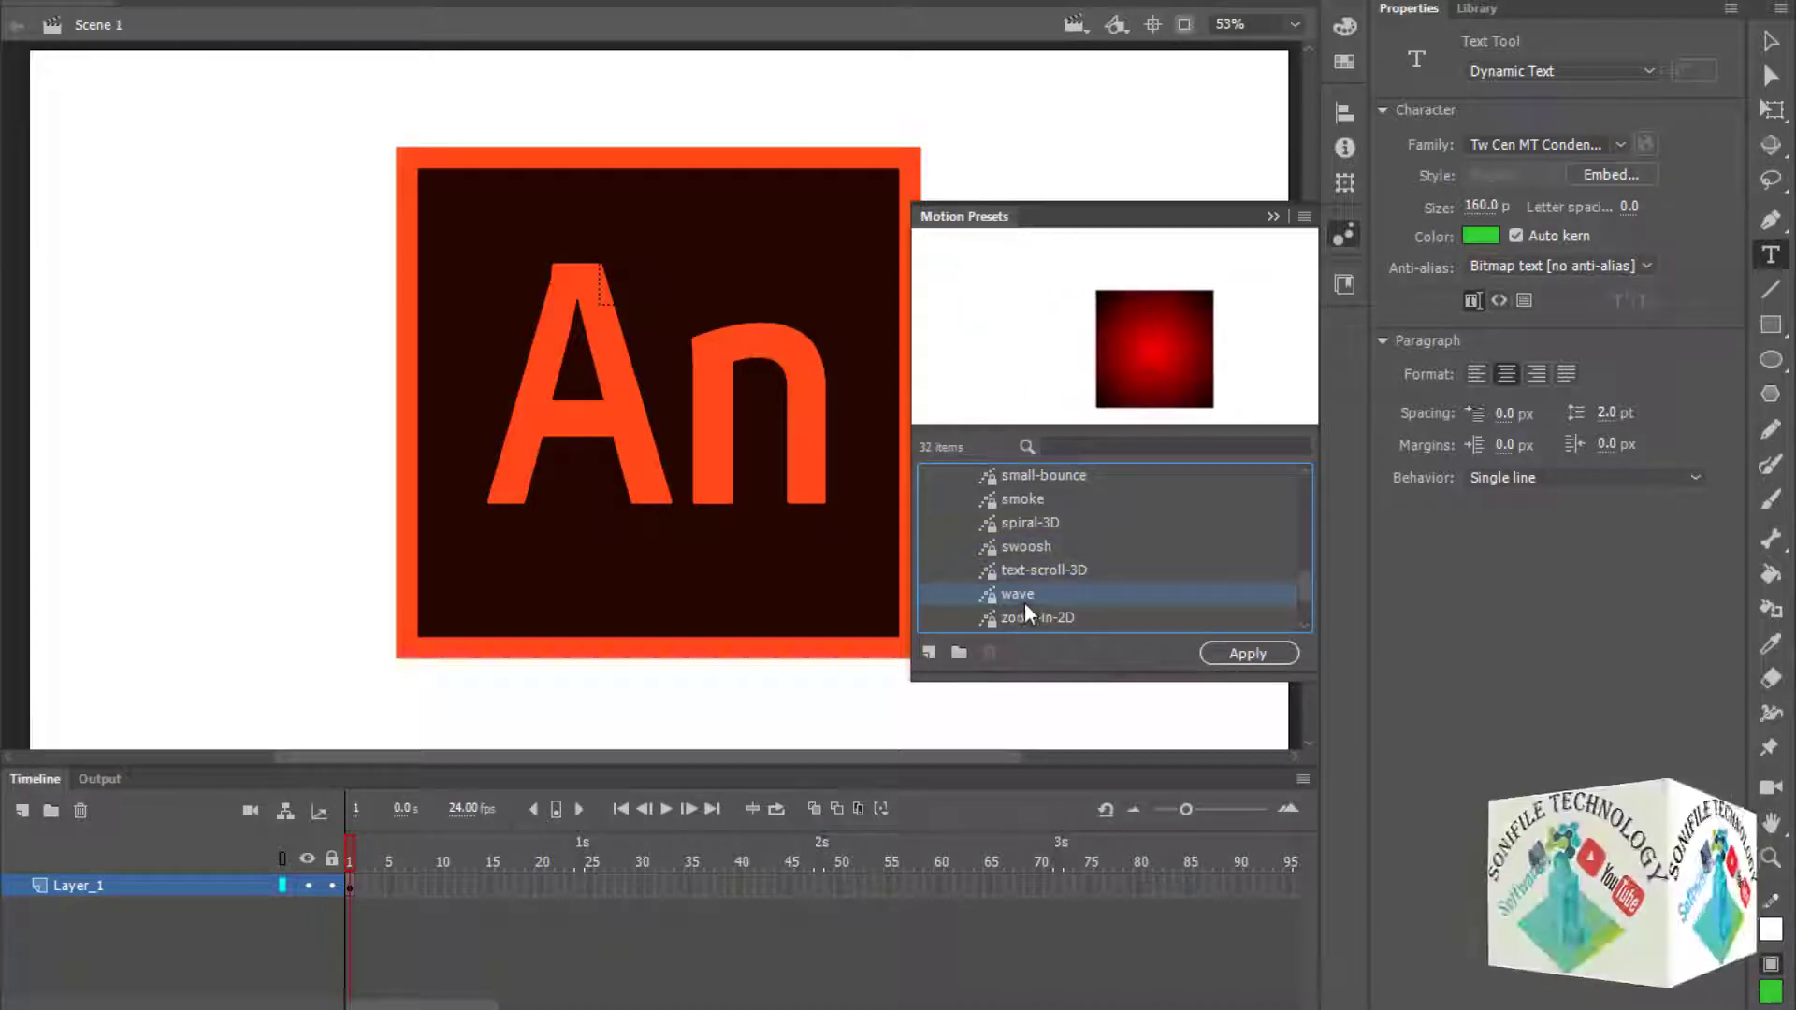
- Preview the default motion presets zoom-in-2D, zoom-in-3D, zoom-out-2D and zoom-out-3D
{"action": "left_click", "coordinate": [1029, 615]}
{"action": "scroll", "coordinate": [1048, 590], "scroll_direction": "down", "scroll_amount": 2}
{"action": "left_click", "coordinate": [1041, 550]}
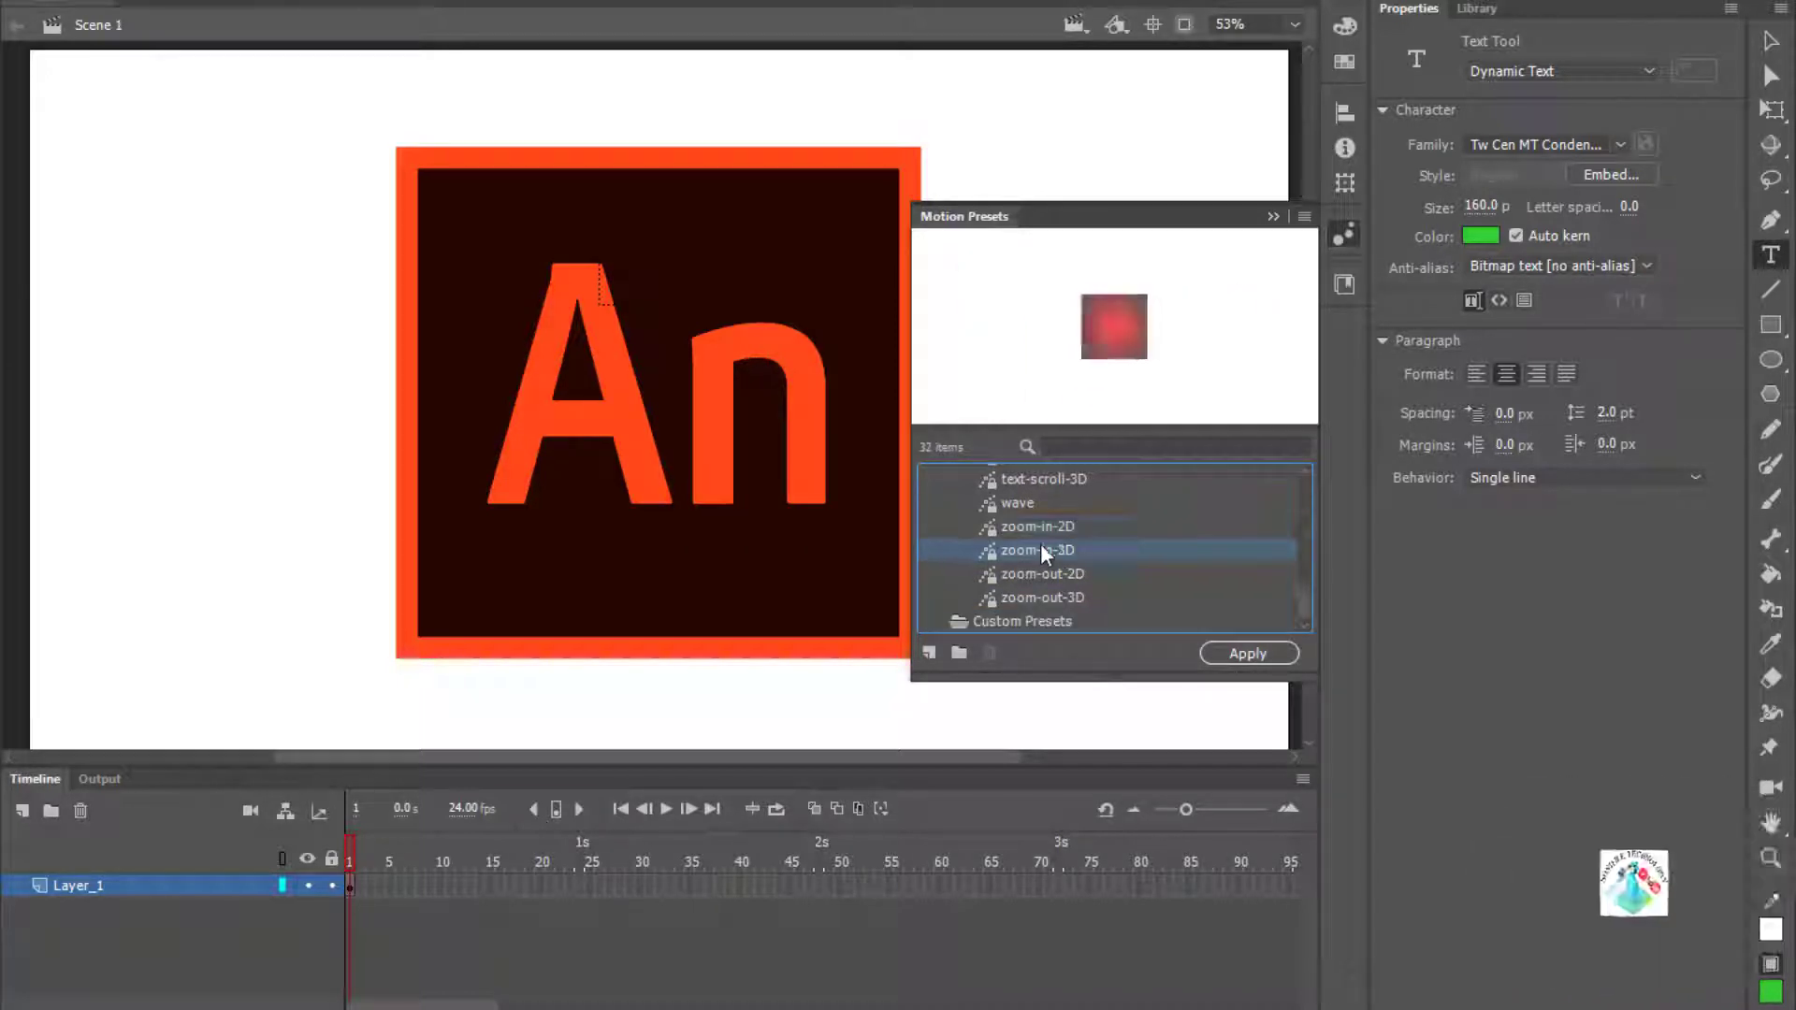
{"action": "left_click", "coordinate": [1047, 575]}
{"action": "left_click", "coordinate": [1052, 598]}
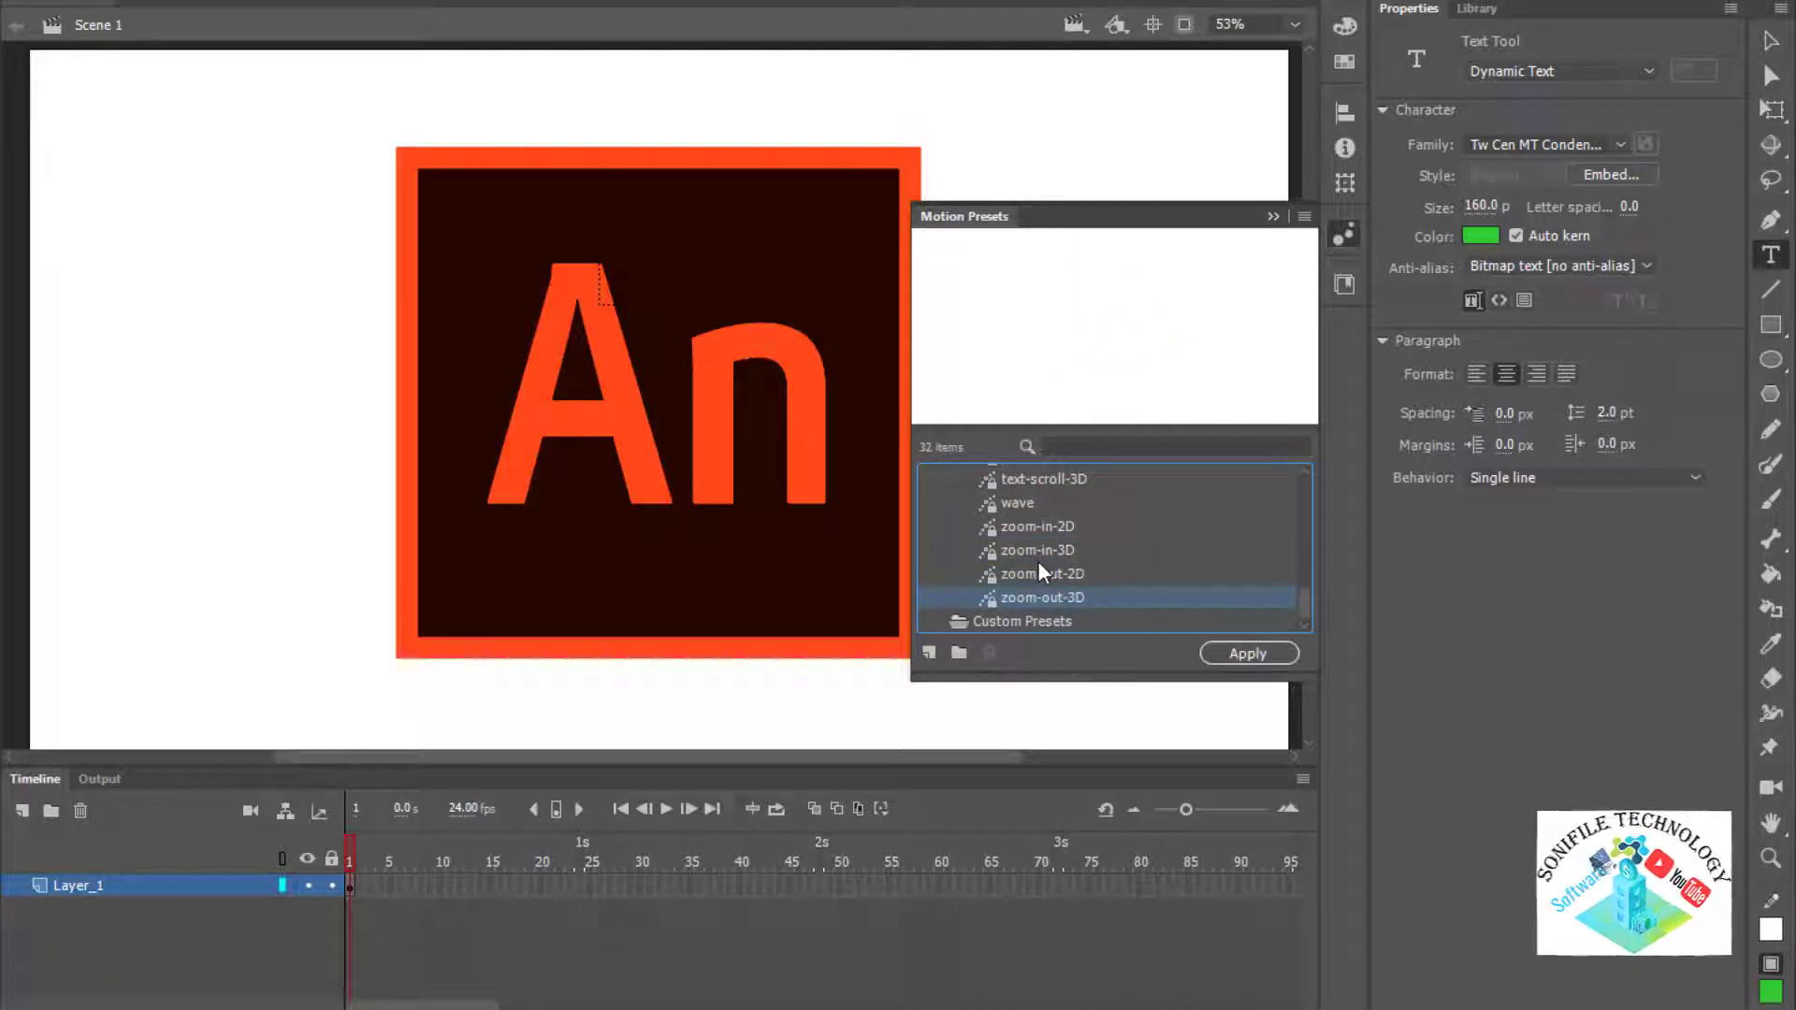
- Look again at the previews of the zoom-in-2D and text-scroll-3D motion presets
{"action": "scroll", "coordinate": [1039, 566], "scroll_direction": "up", "scroll_amount": 1}
{"action": "scroll", "coordinate": [1036, 563], "scroll_direction": "down", "scroll_amount": 1}
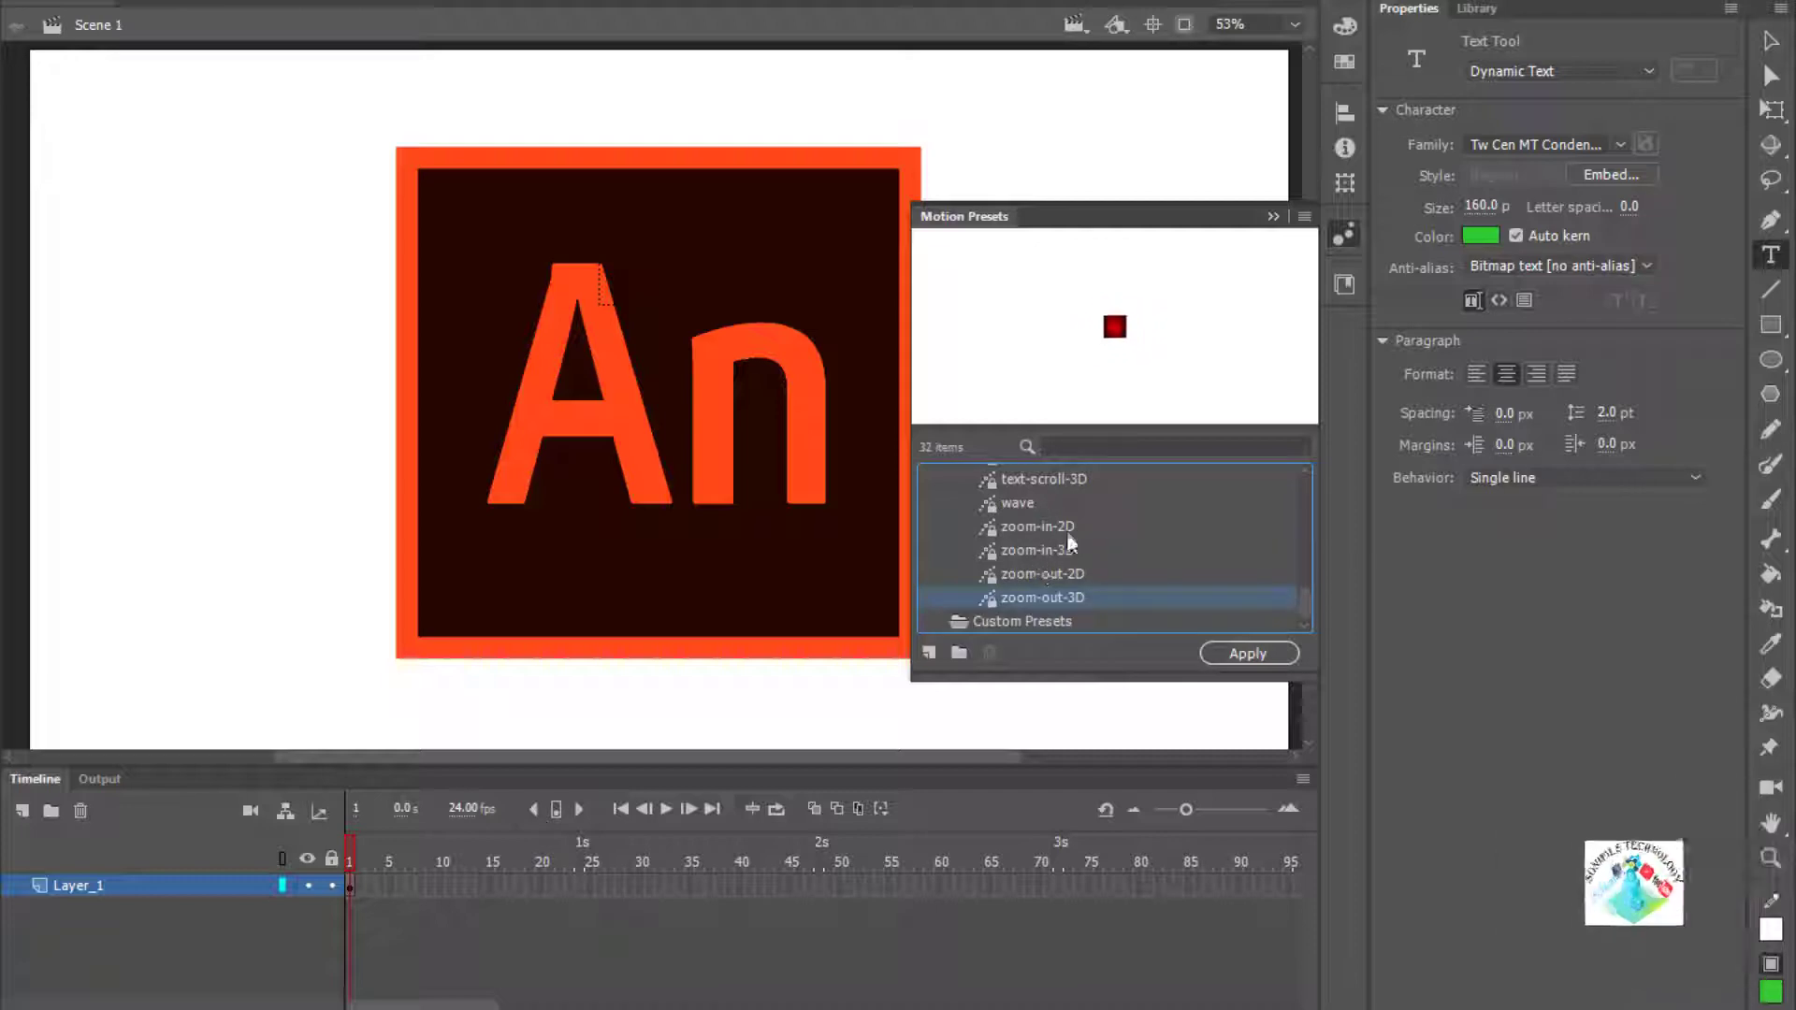
{"action": "left_click", "coordinate": [1033, 526]}
{"action": "left_click", "coordinate": [1040, 479]}
{"action": "scroll", "coordinate": [1029, 502], "scroll_direction": "up", "scroll_amount": 1}
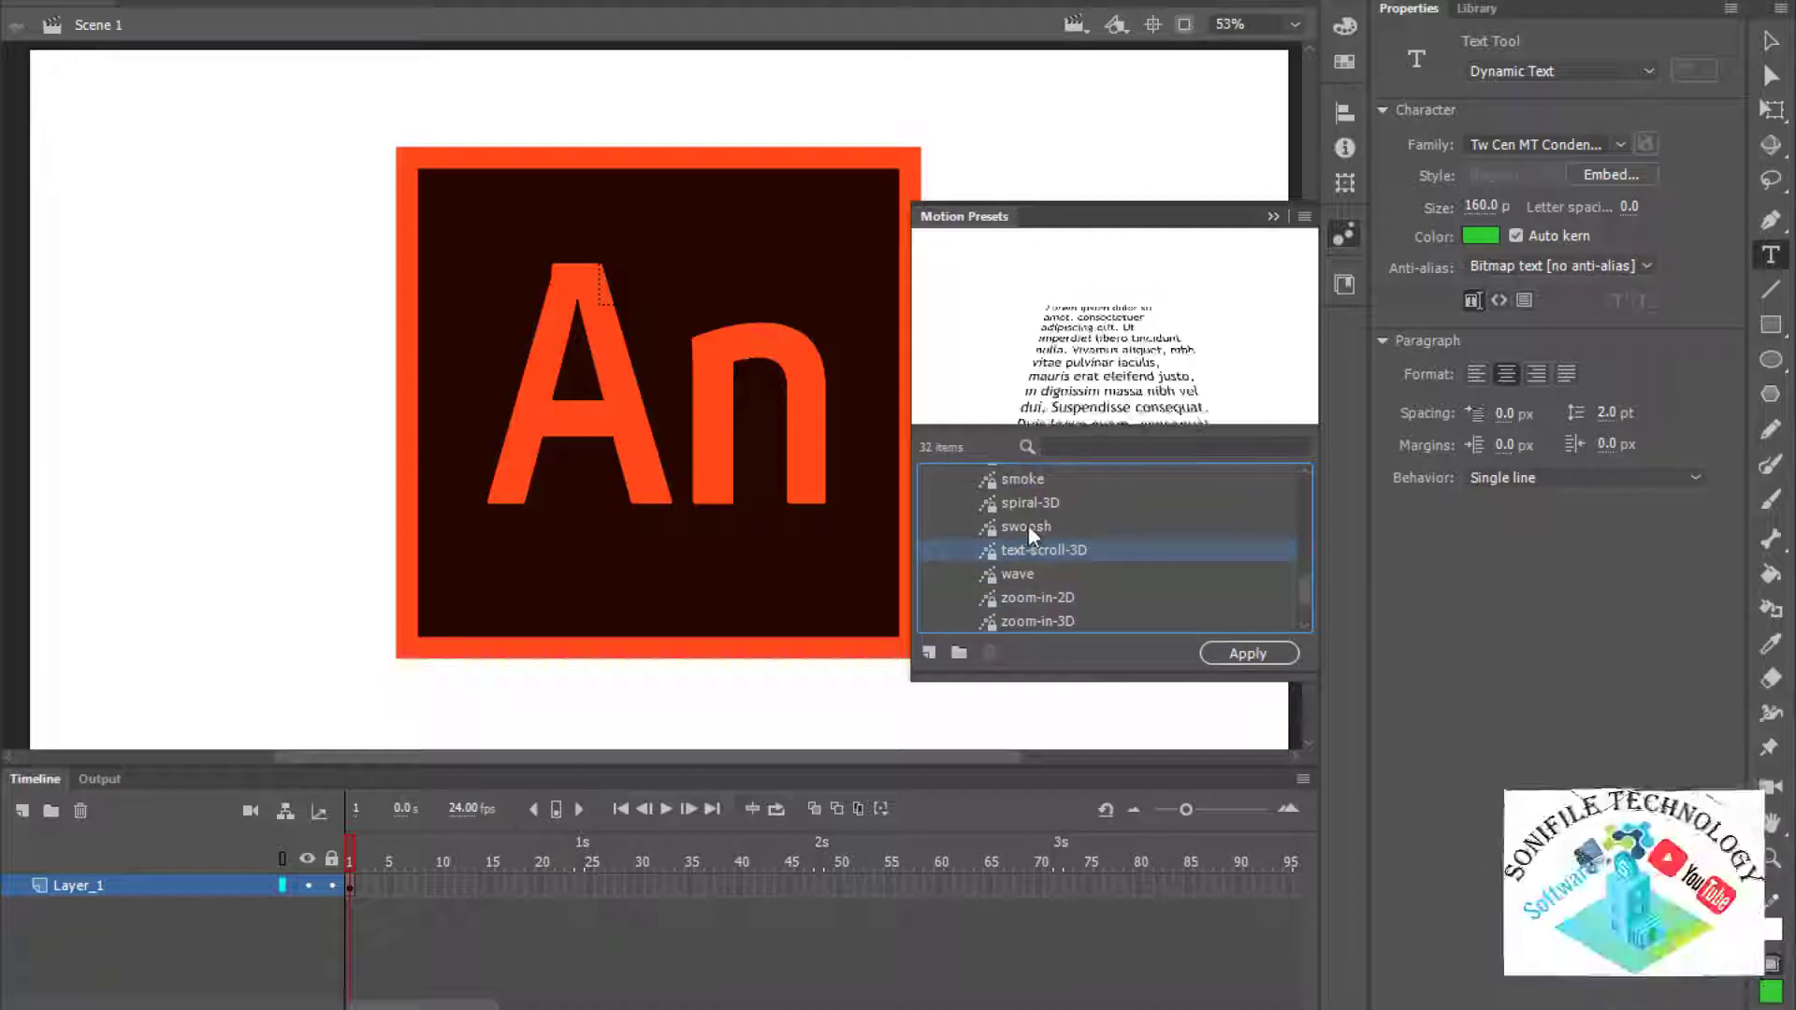
- Try to apply the spiral-3D motion preset without selecting an object on the stage, and close the presets
{"action": "left_click", "coordinate": [1035, 504]}
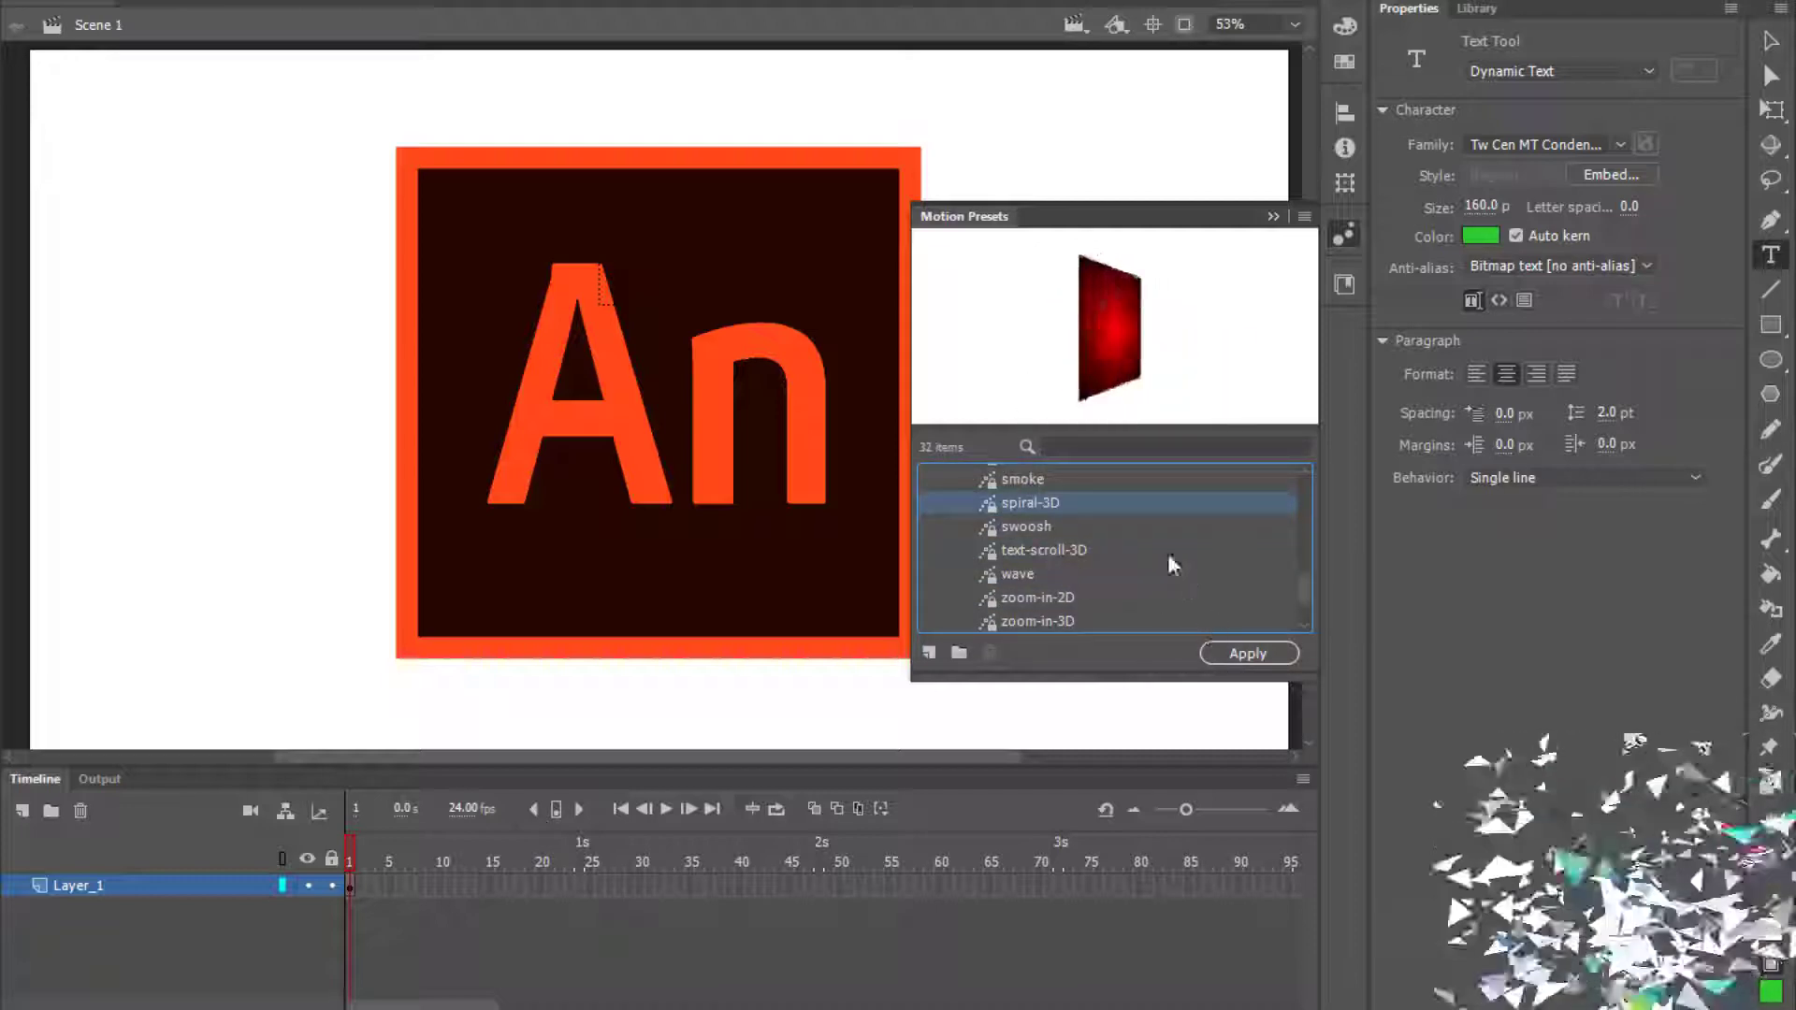
{"action": "left_click", "coordinate": [1247, 653]}
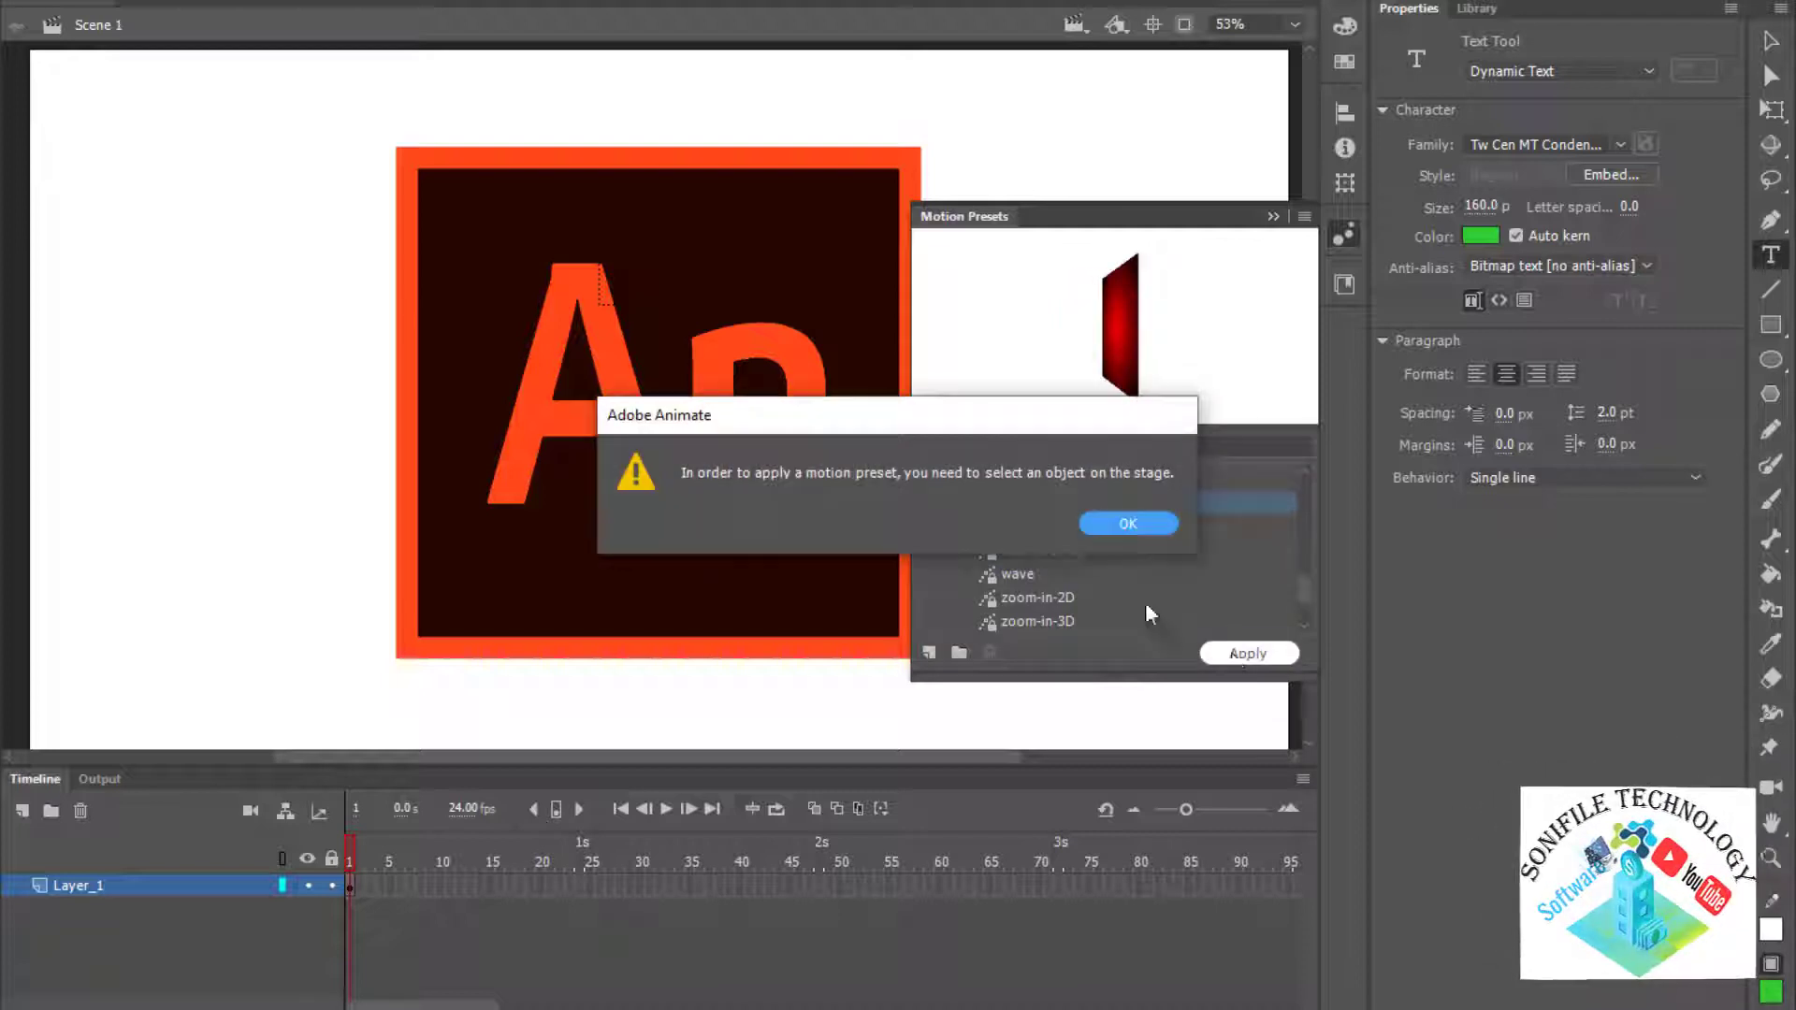
{"action": "left_click", "coordinate": [1134, 520]}
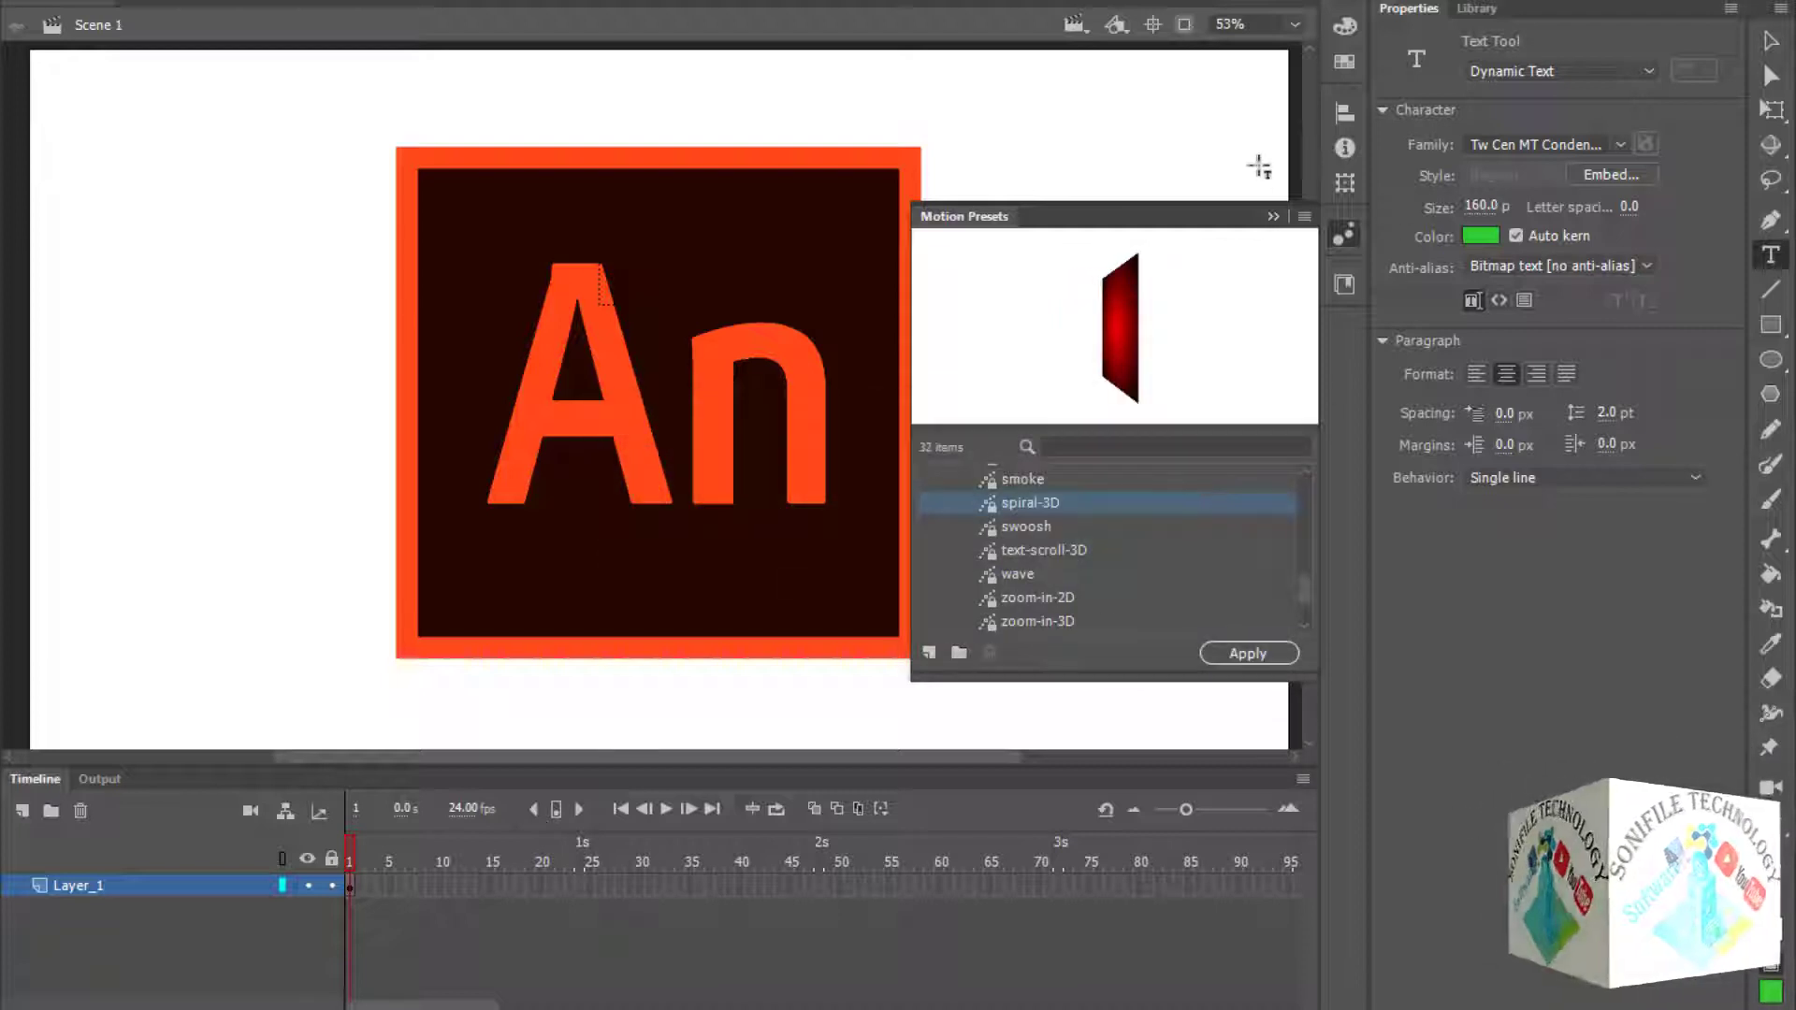
{"action": "left_click", "coordinate": [1271, 217]}
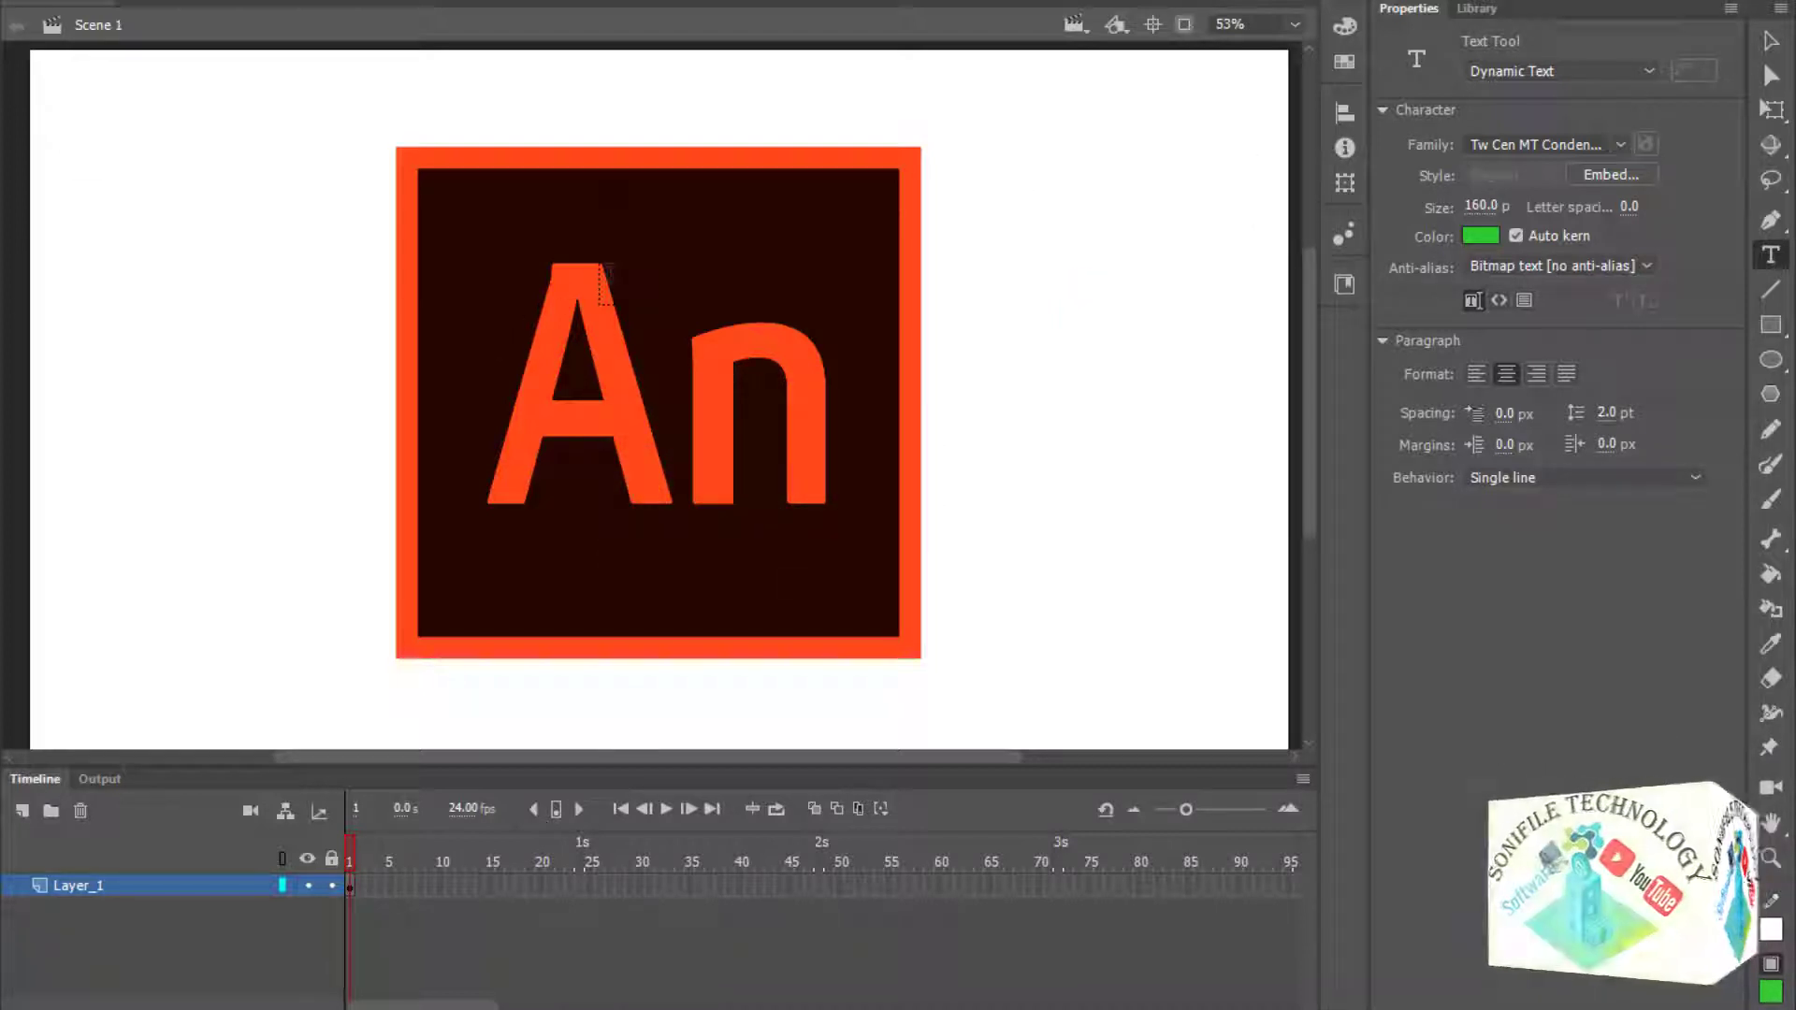
- Add the dynamic text "An" on the upper part of the logo in a text field about 374 px wide and 177 px high
{"action": "left_click_drag", "start_coordinate": [602, 190], "coordinate": [668, 307]}
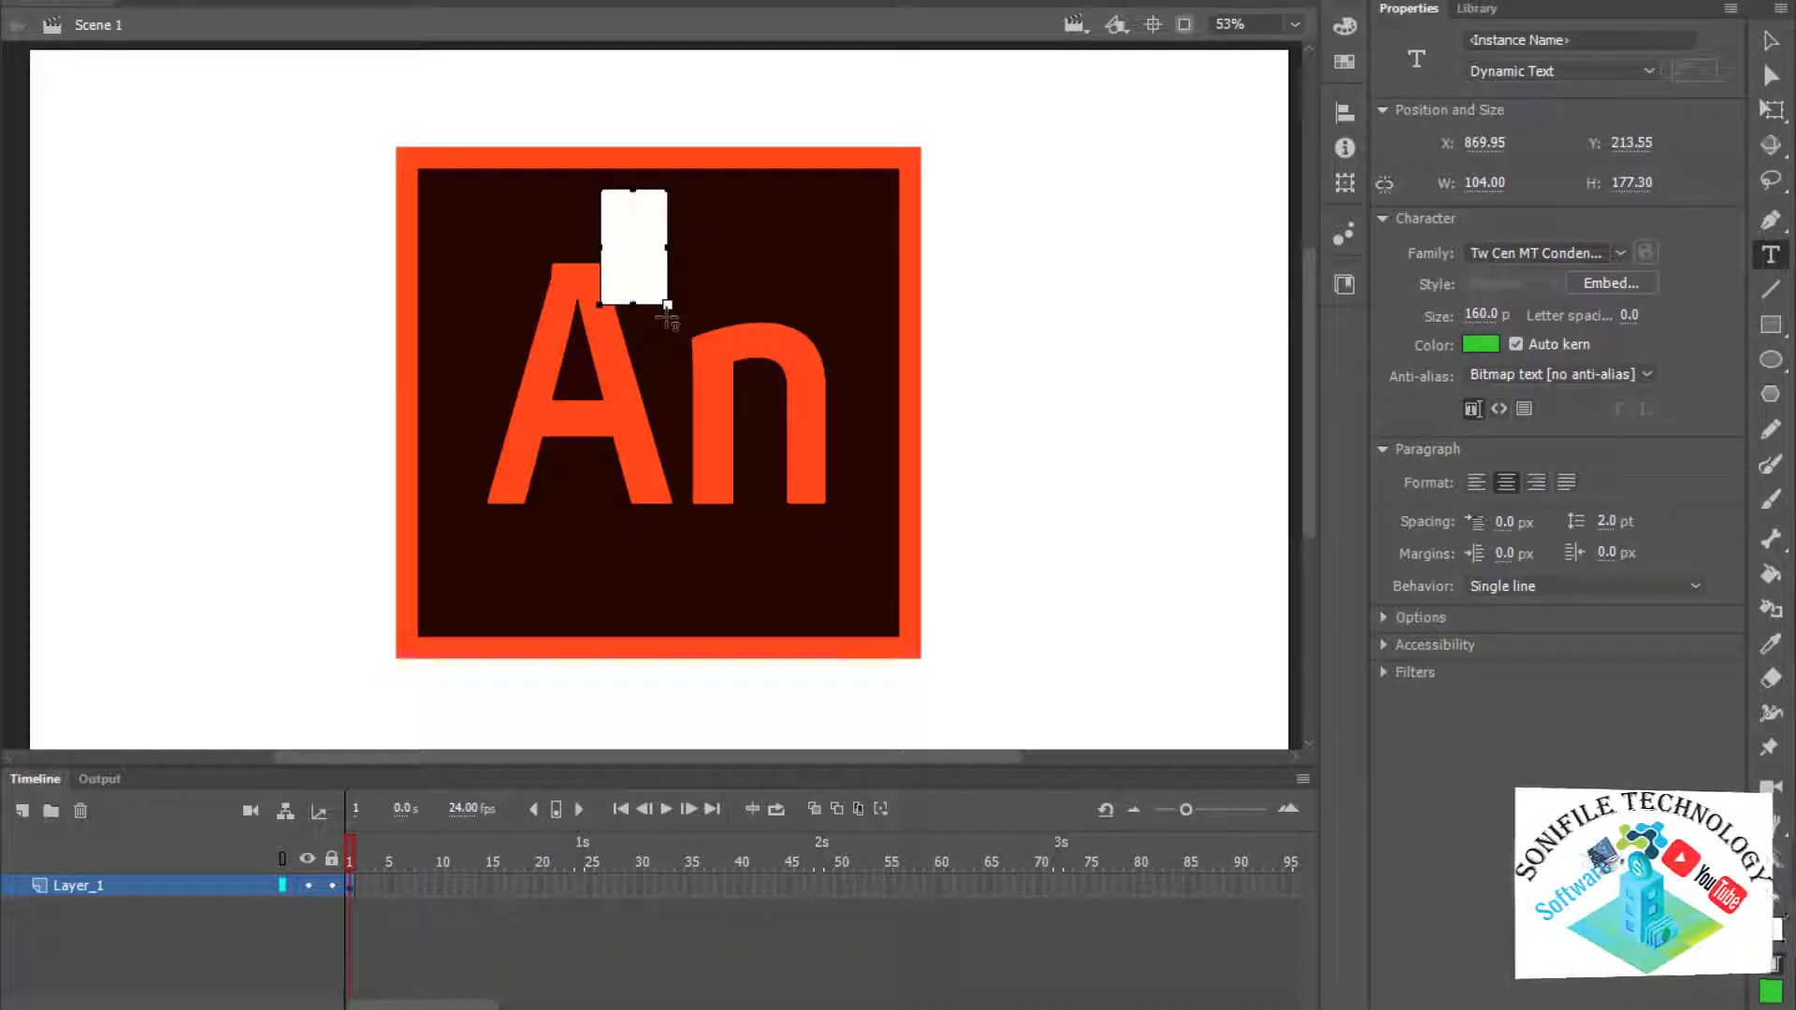
{"action": "type", "text": "AS"}
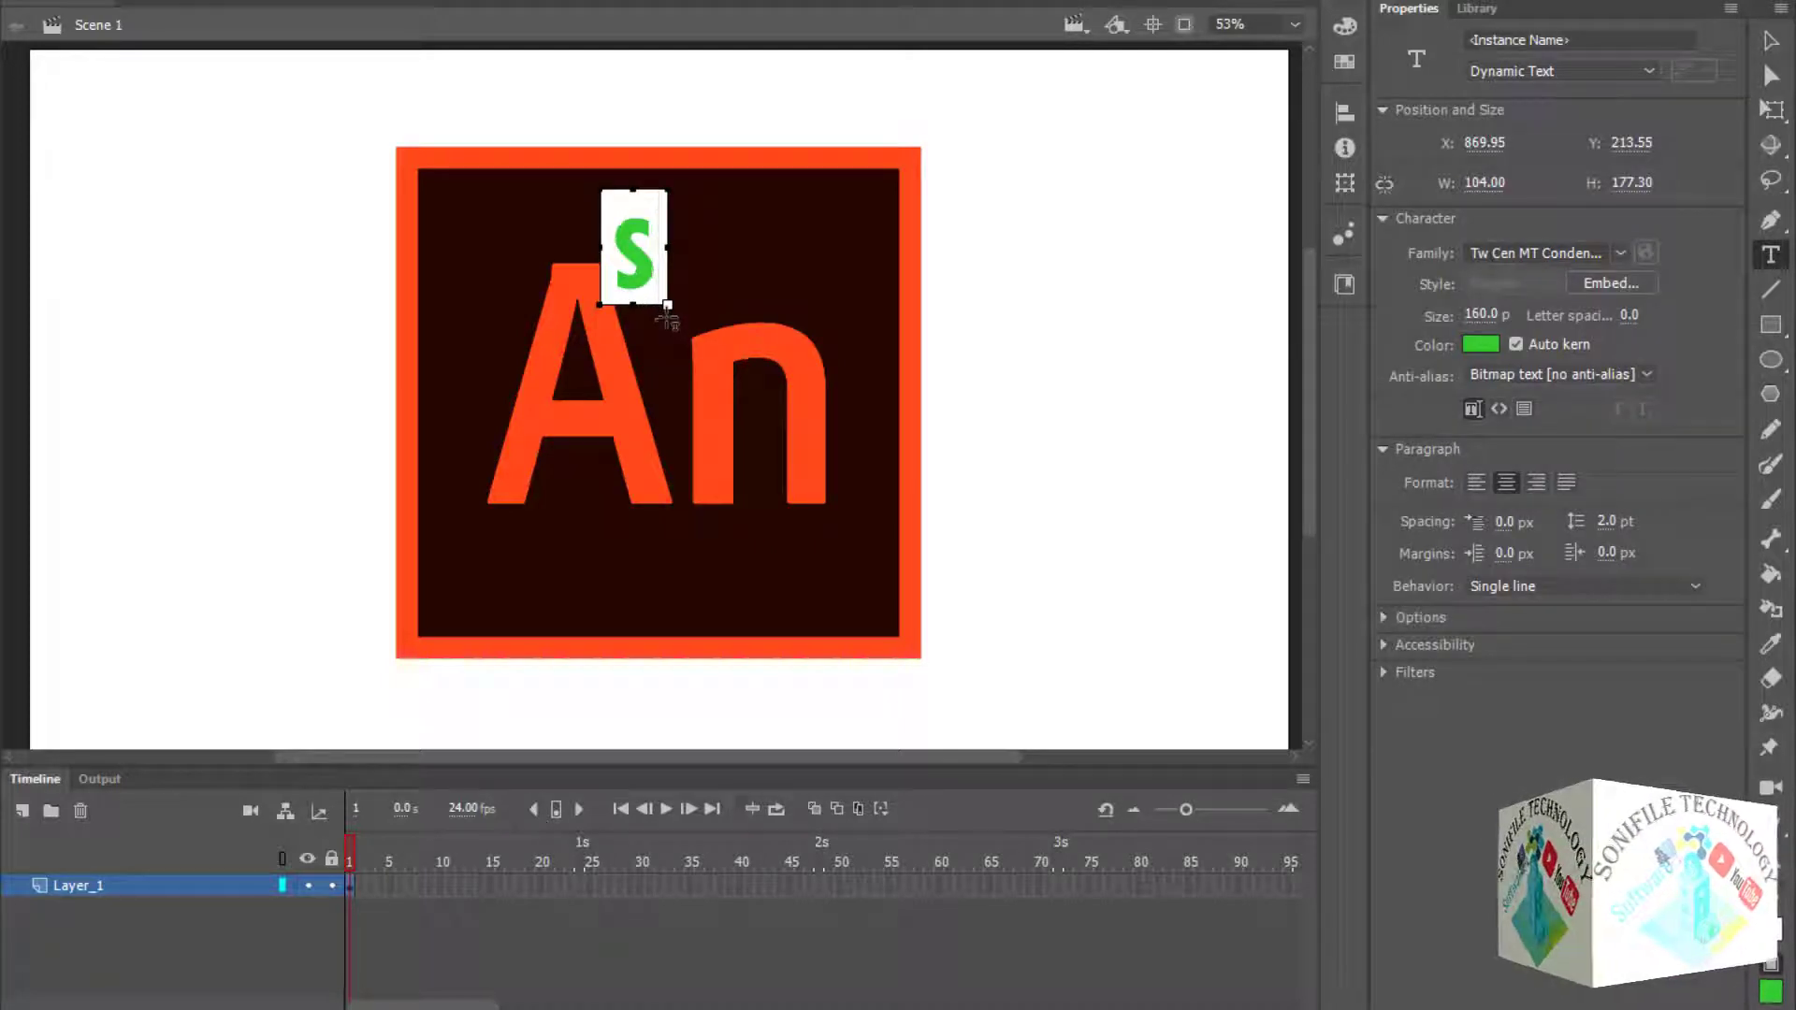
{"action": "key", "text": "BackSpace"}
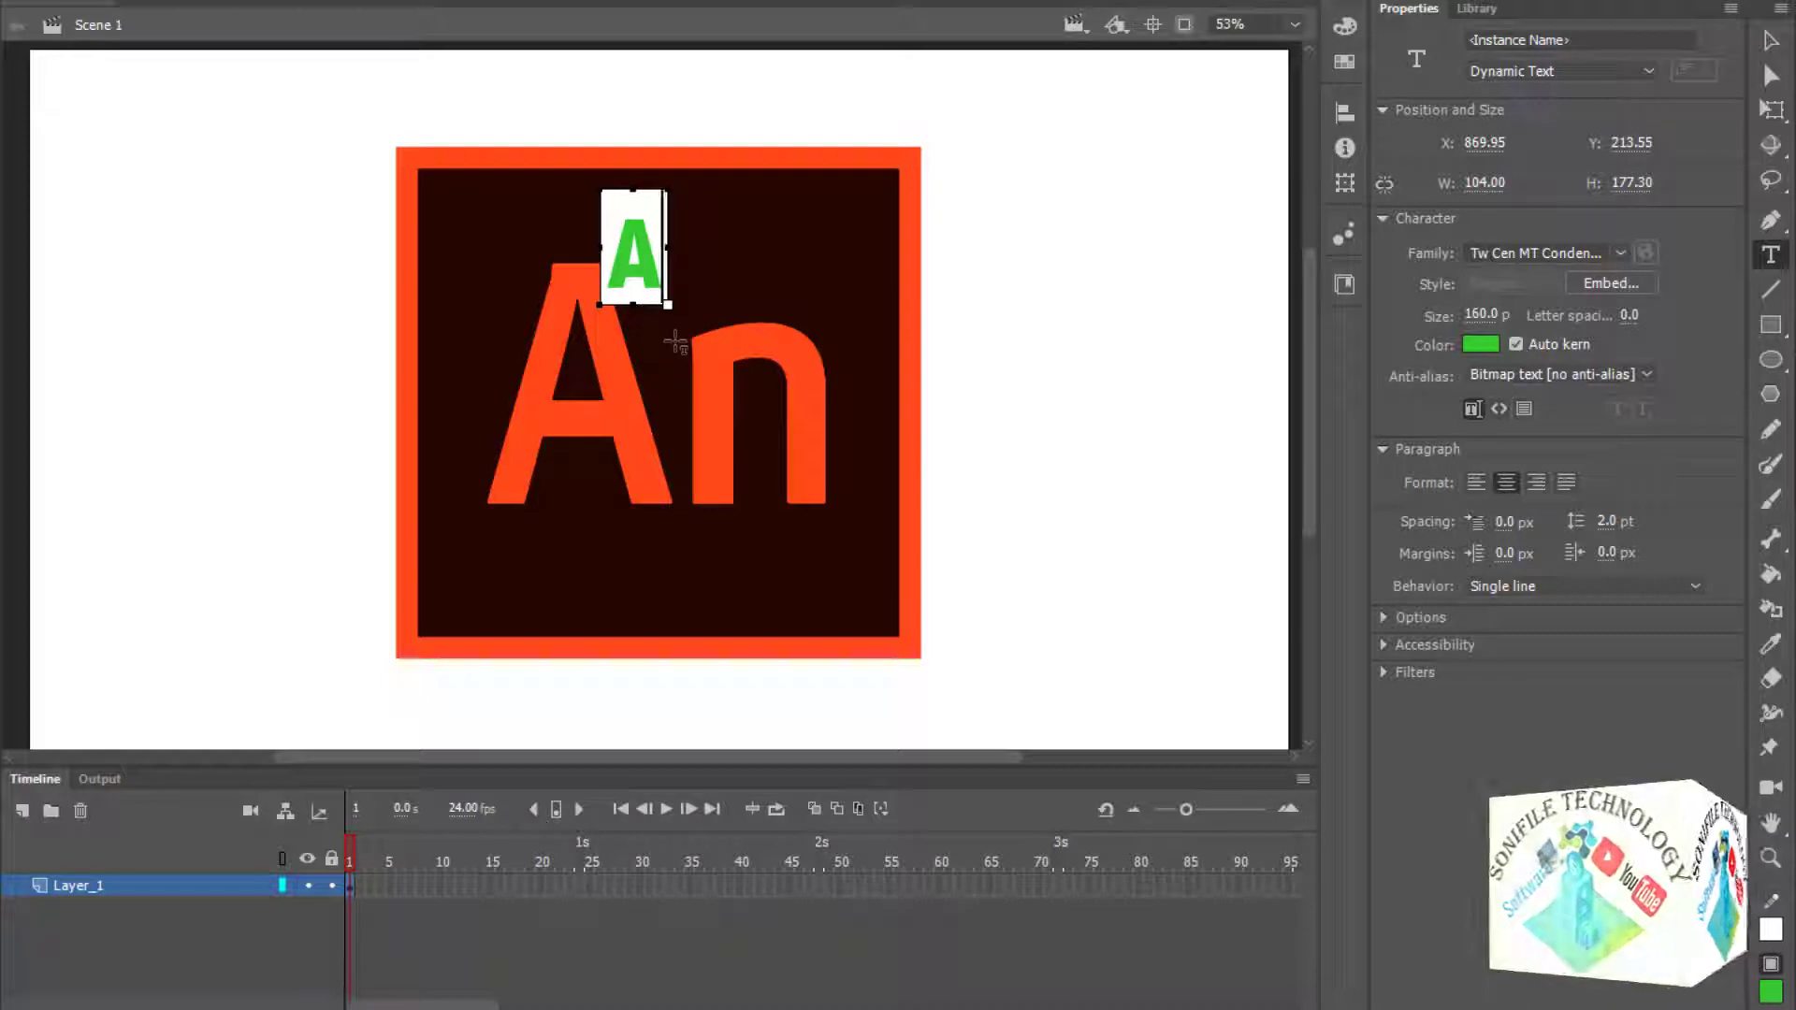
{"action": "type", "text": "n"}
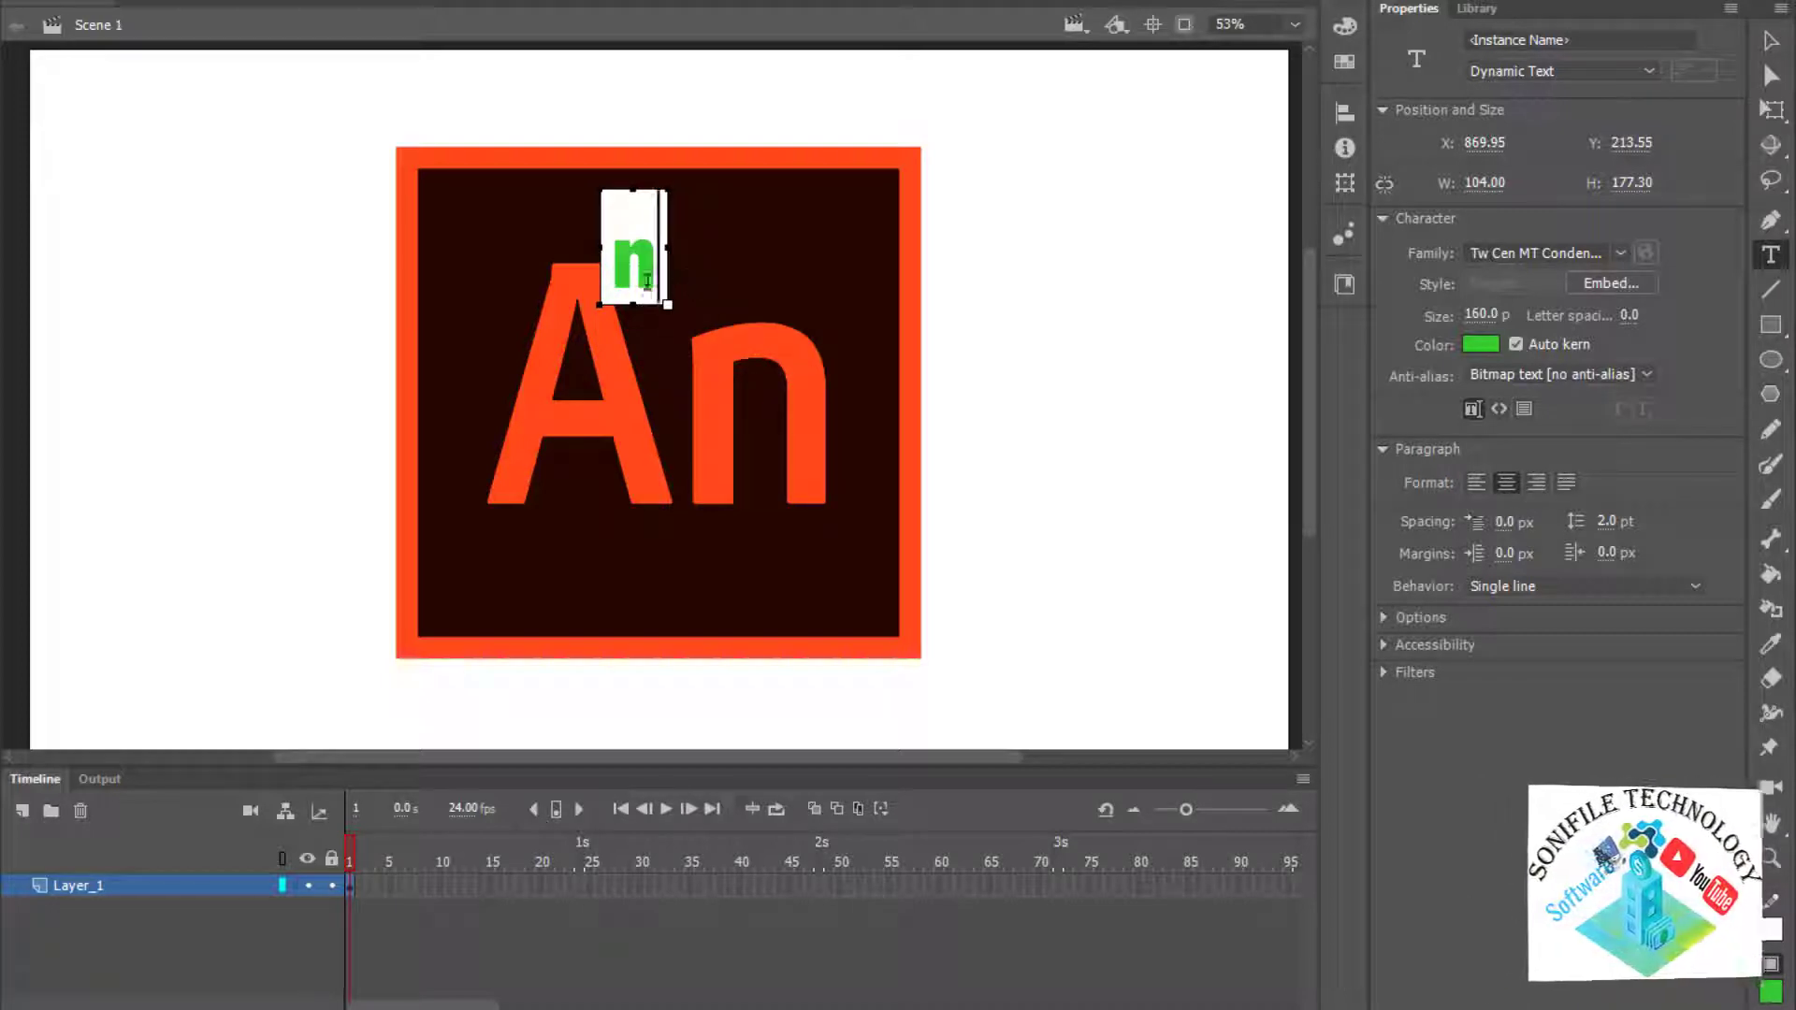
{"action": "left_click_drag", "start_coordinate": [665, 303], "coordinate": [845, 349]}
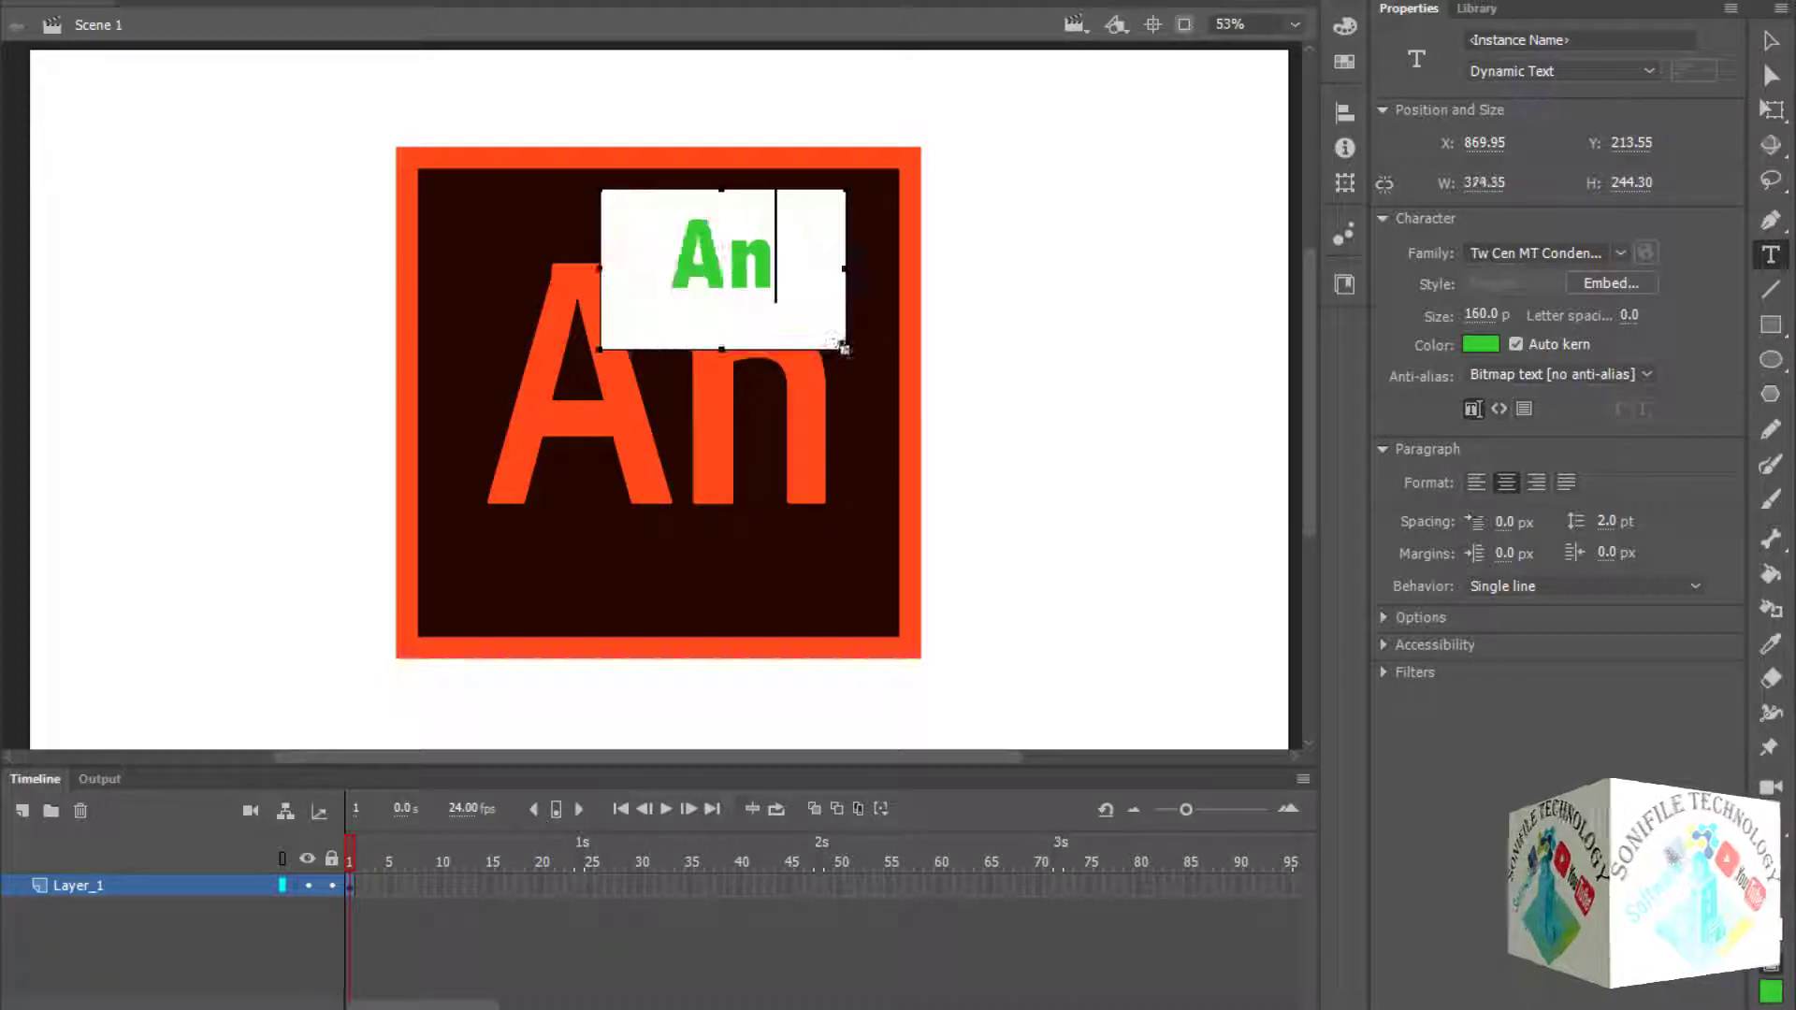
{"action": "left_click_drag", "start_coordinate": [716, 348], "coordinate": [722, 304]}
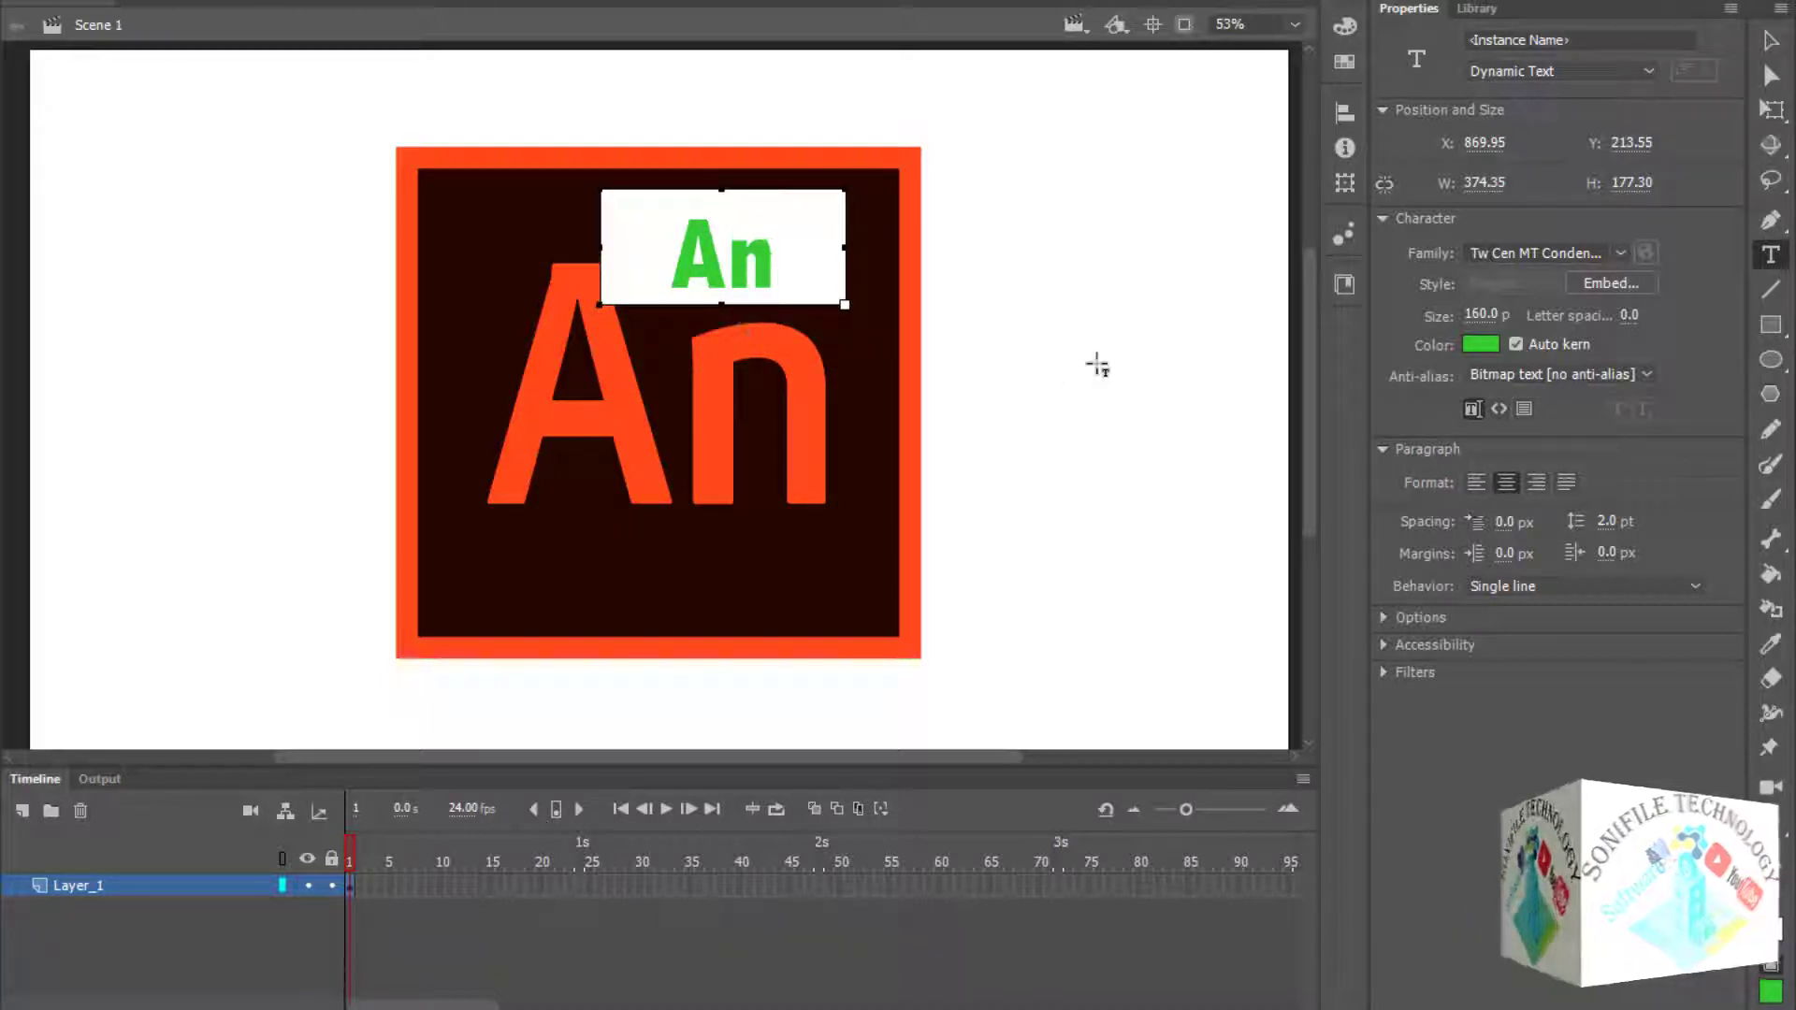
{"action": "key", "text": "Escape"}
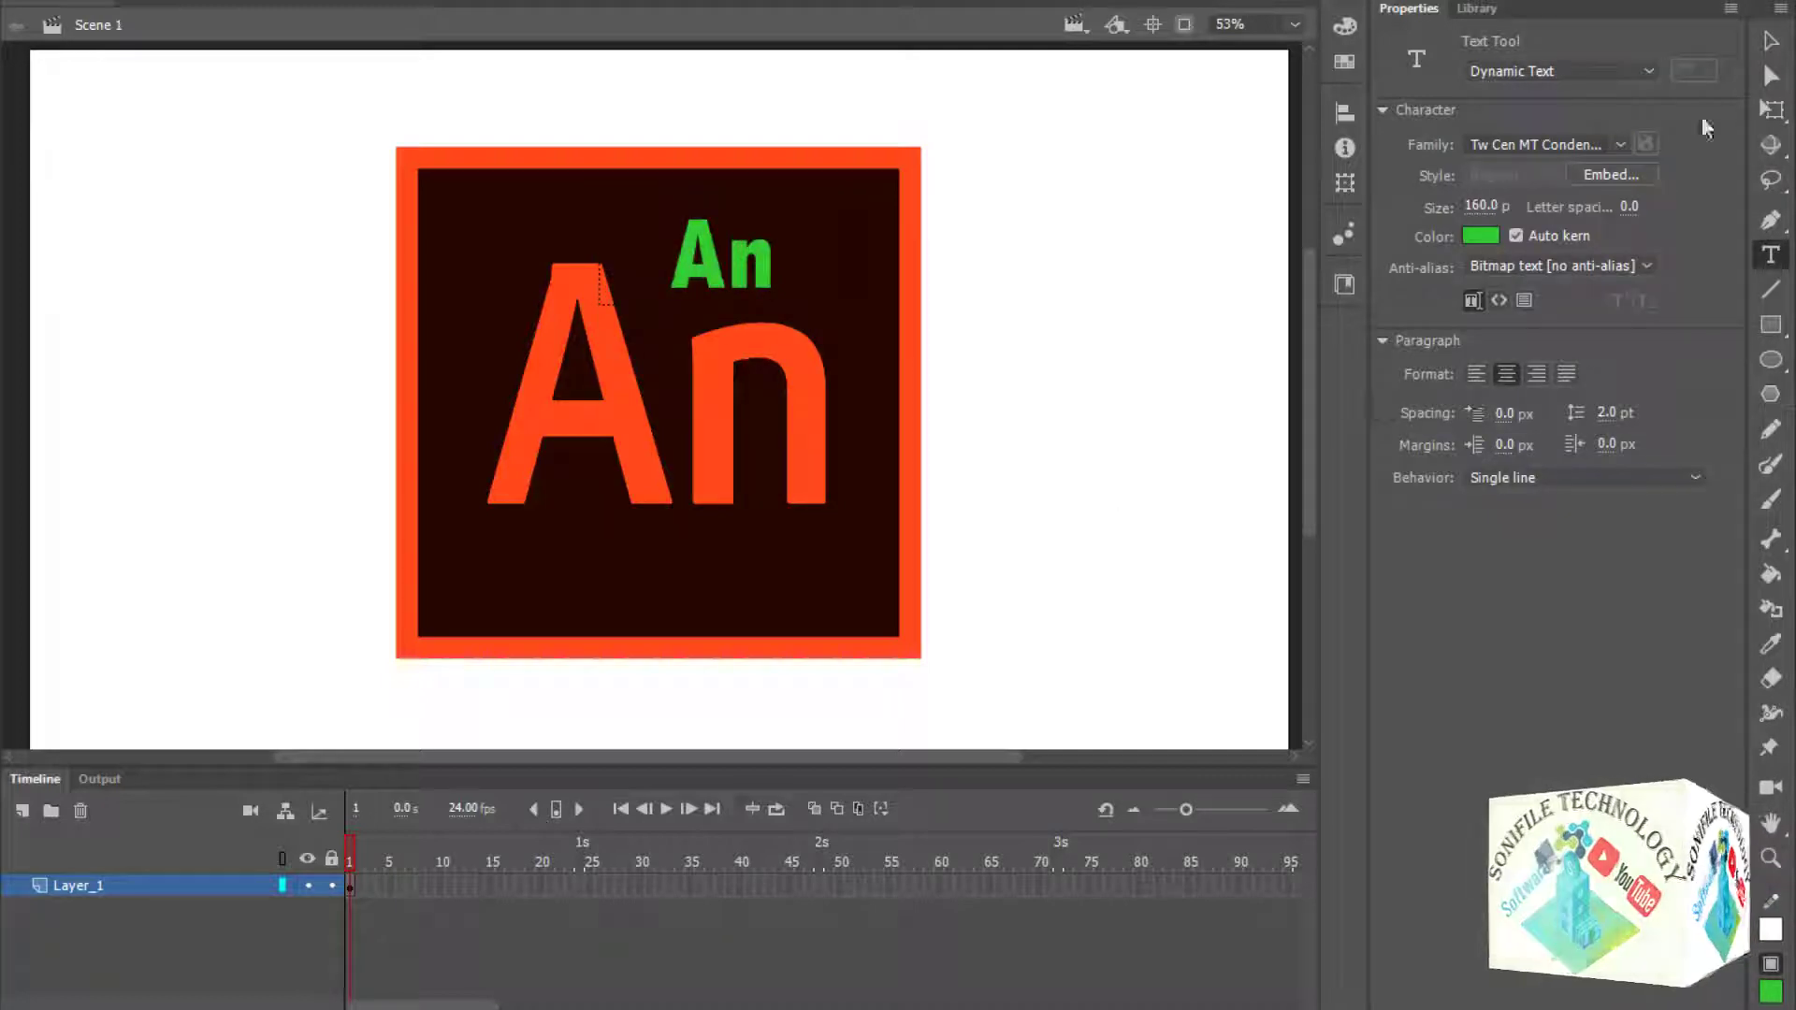
- Try to apply the spiral-3D motion preset to the green "An" text
{"action": "left_click", "coordinate": [1346, 241]}
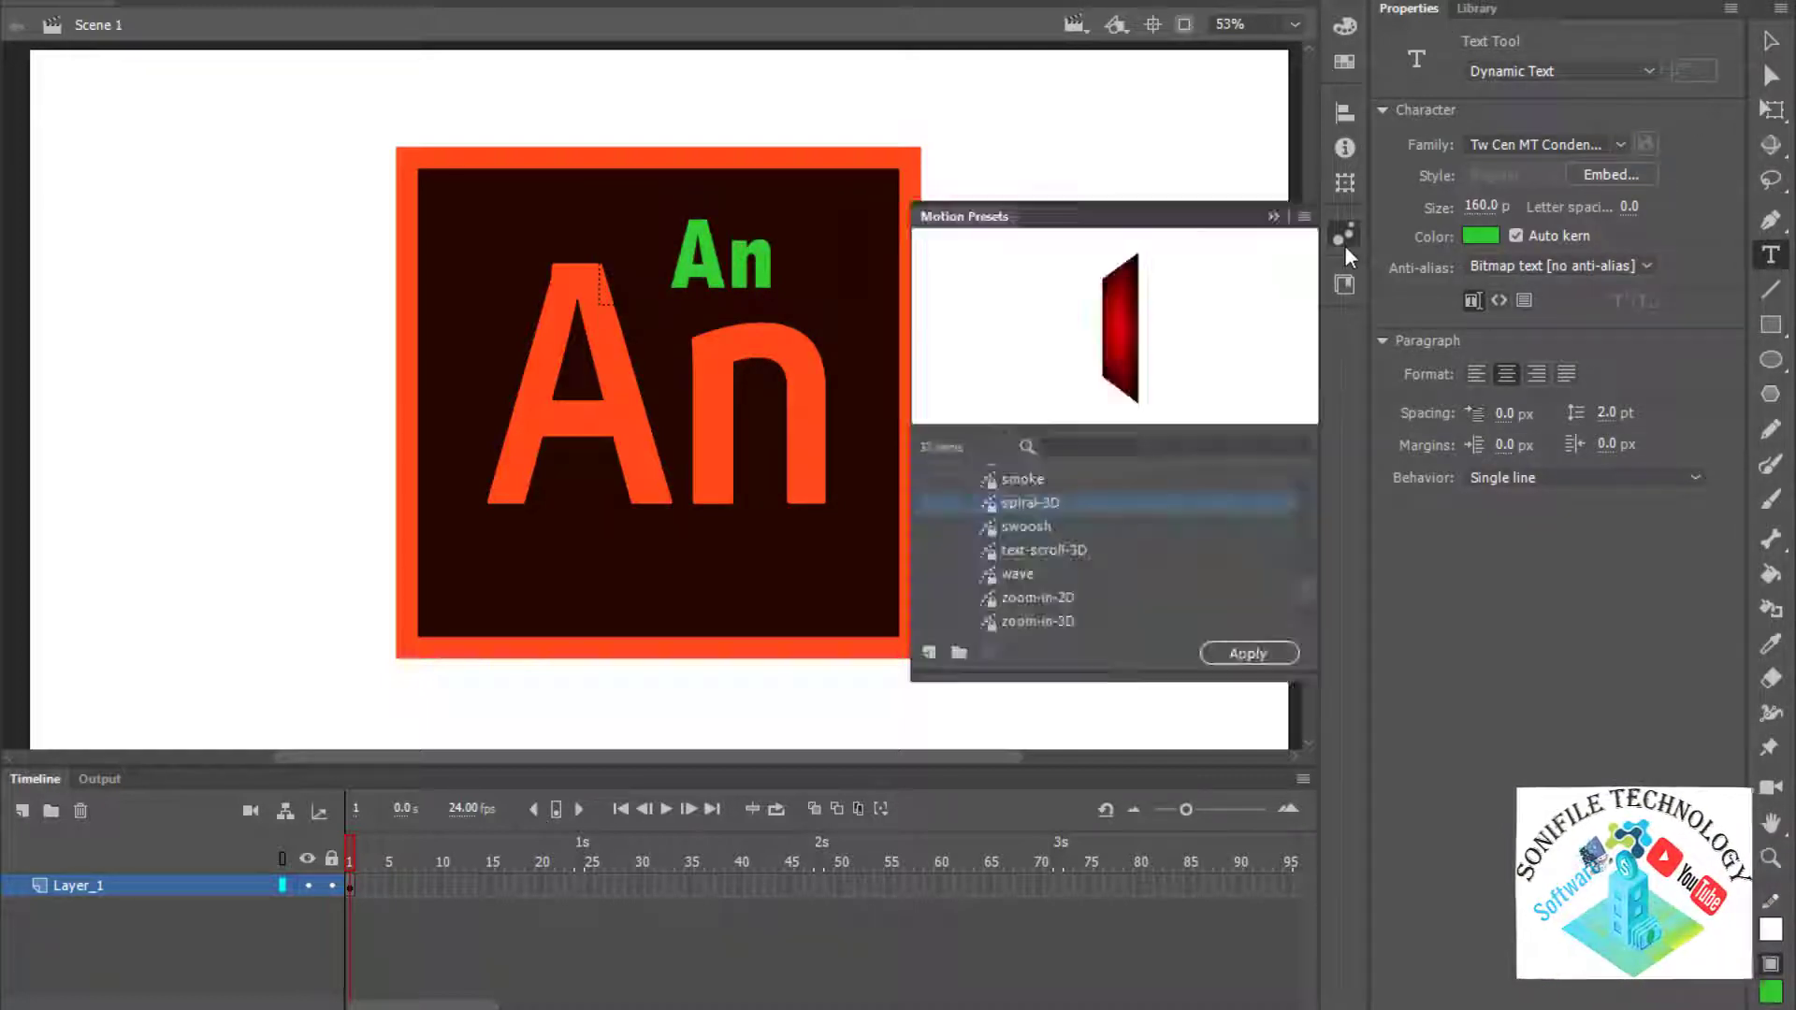
{"action": "left_click", "coordinate": [1244, 654]}
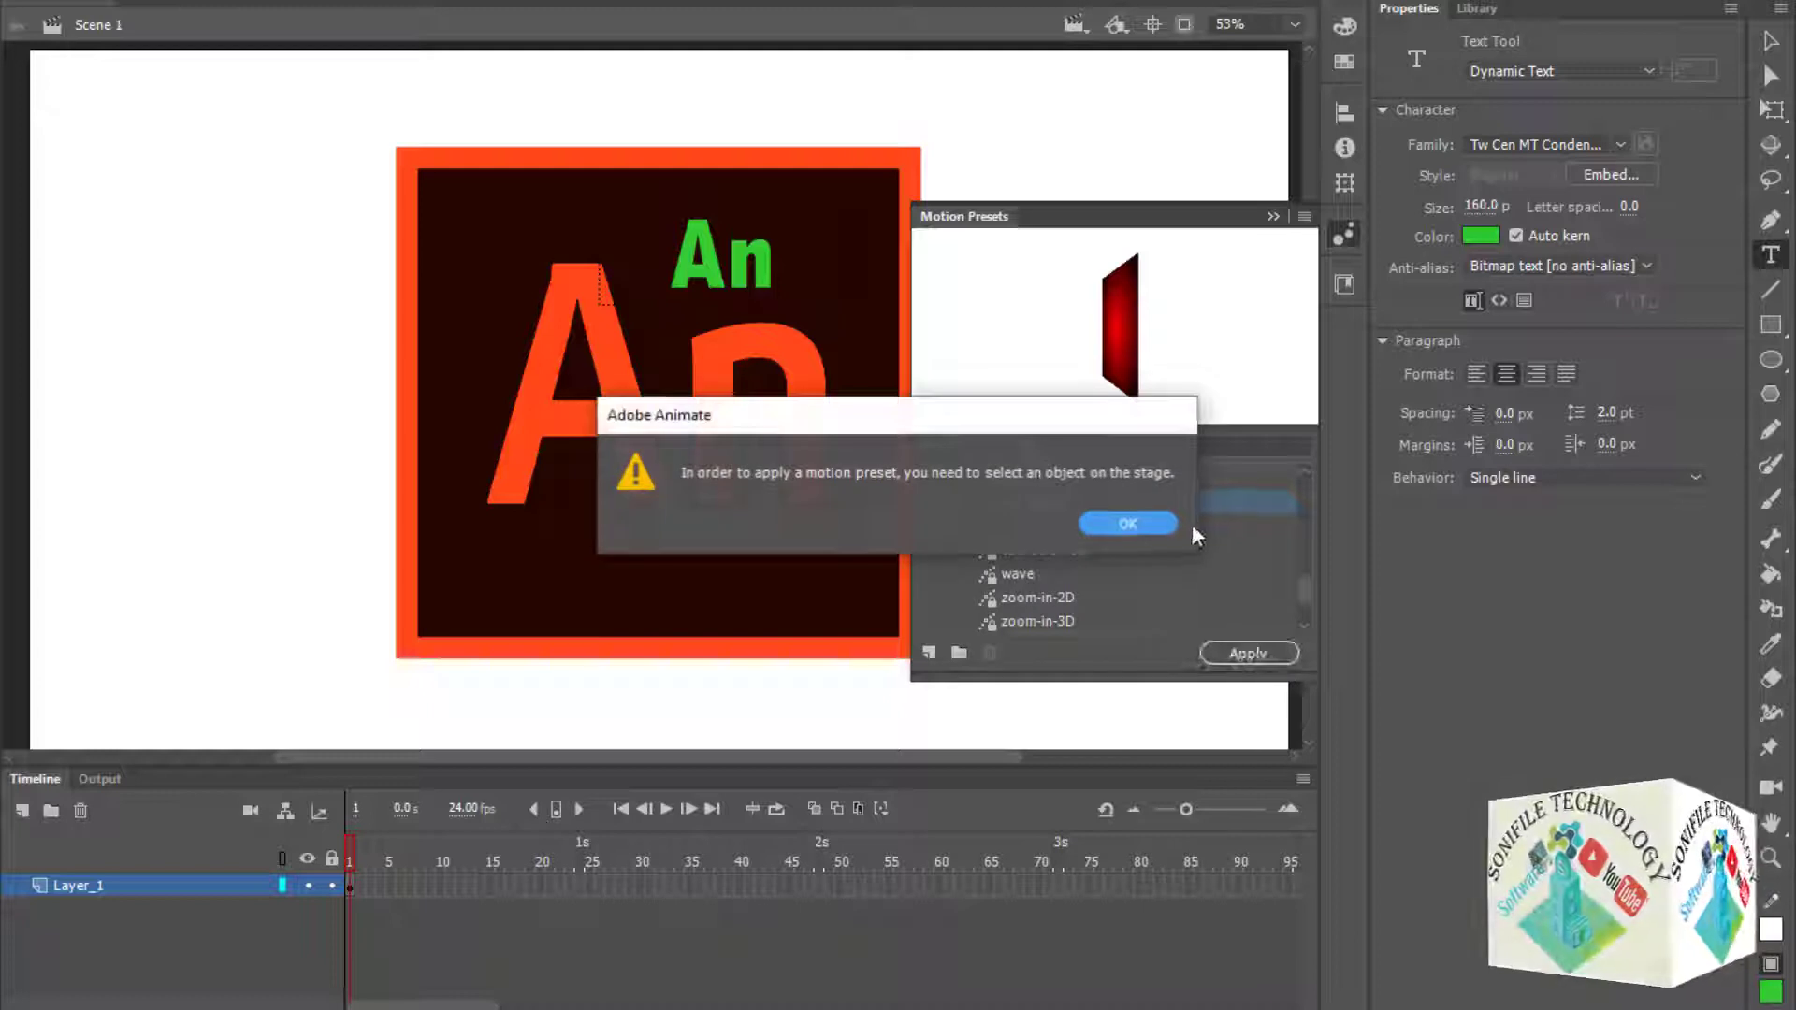
{"action": "left_click", "coordinate": [1128, 523]}
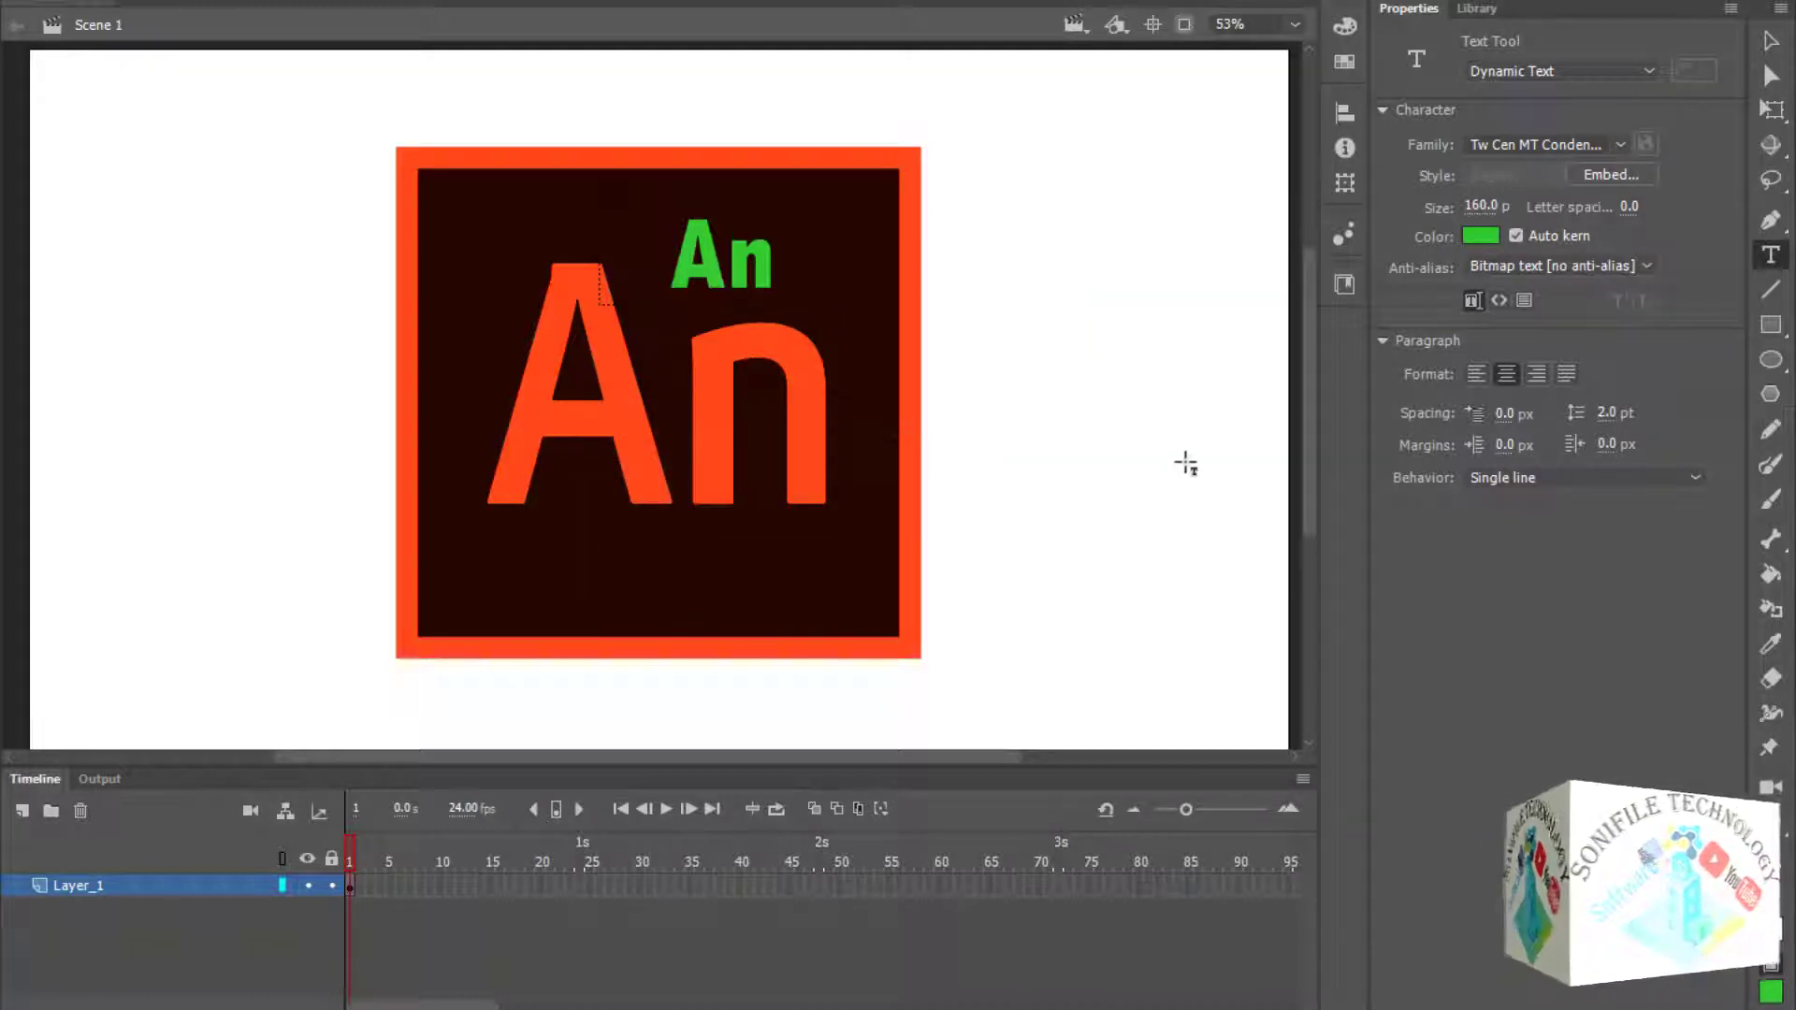
{"action": "left_click", "coordinate": [1183, 371]}
{"action": "key", "text": "Escape"}
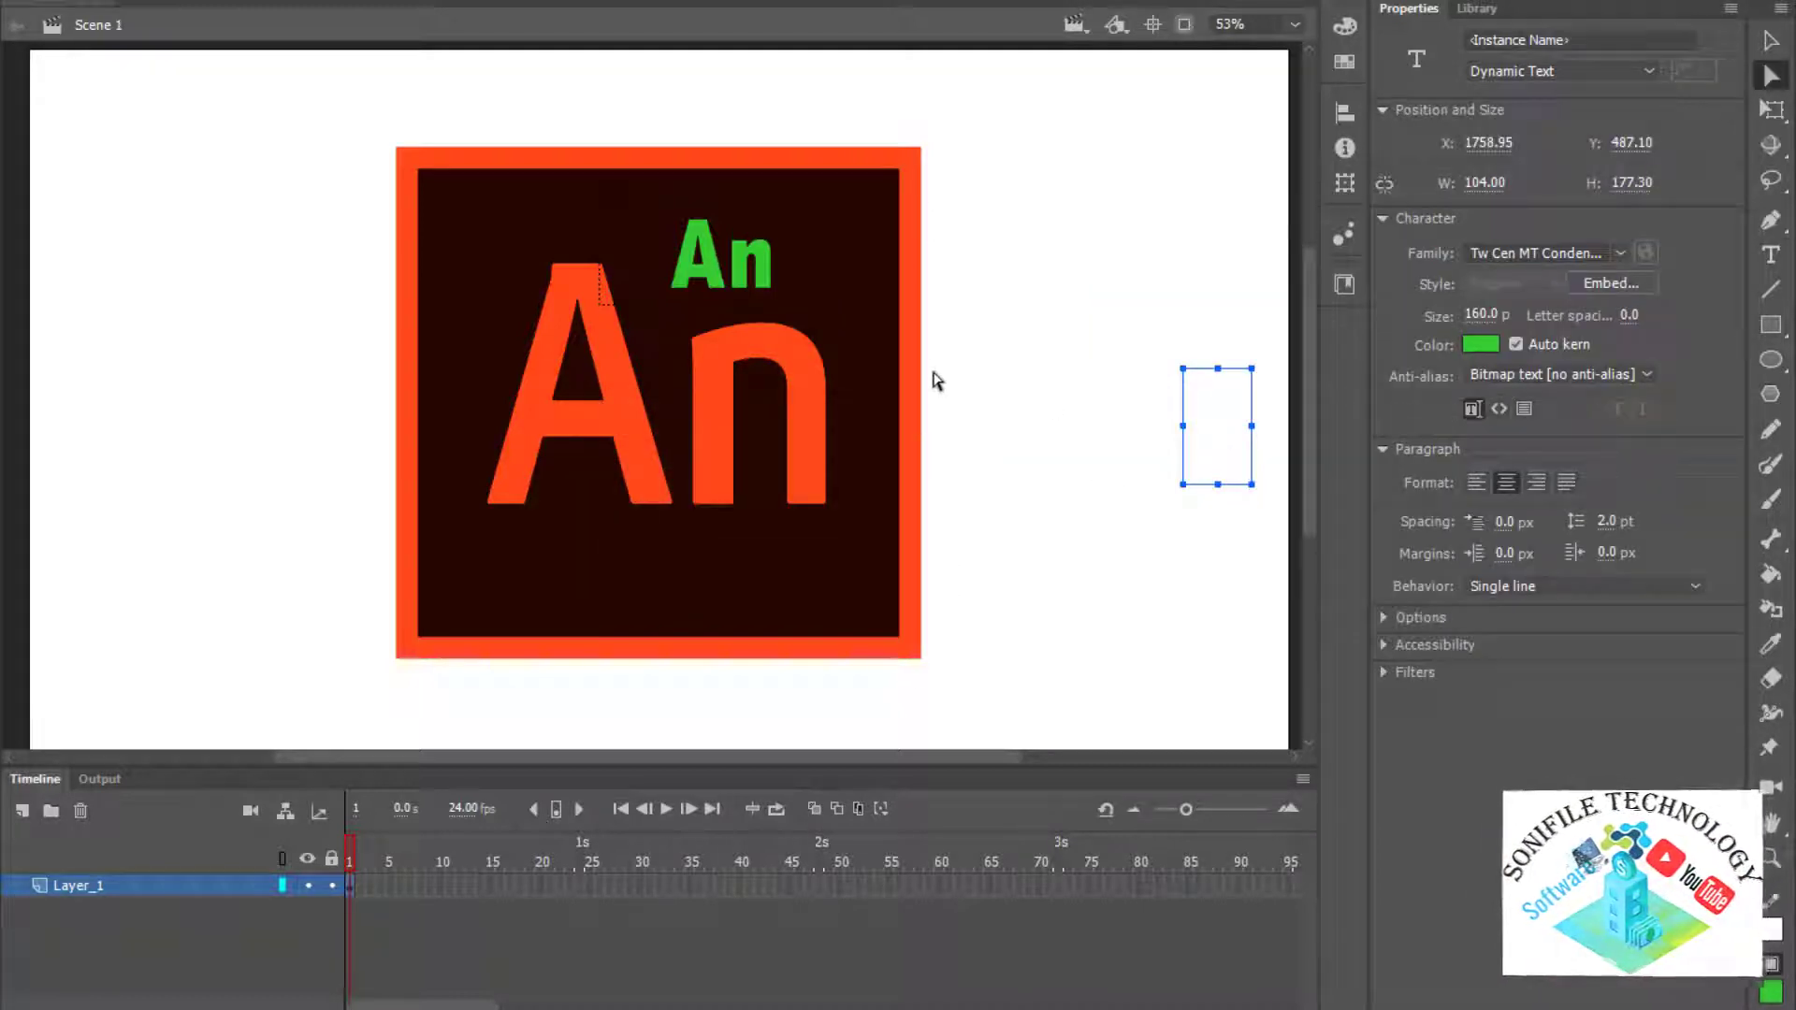
{"action": "left_click", "coordinate": [1175, 445]}
{"action": "left_click", "coordinate": [1216, 483]}
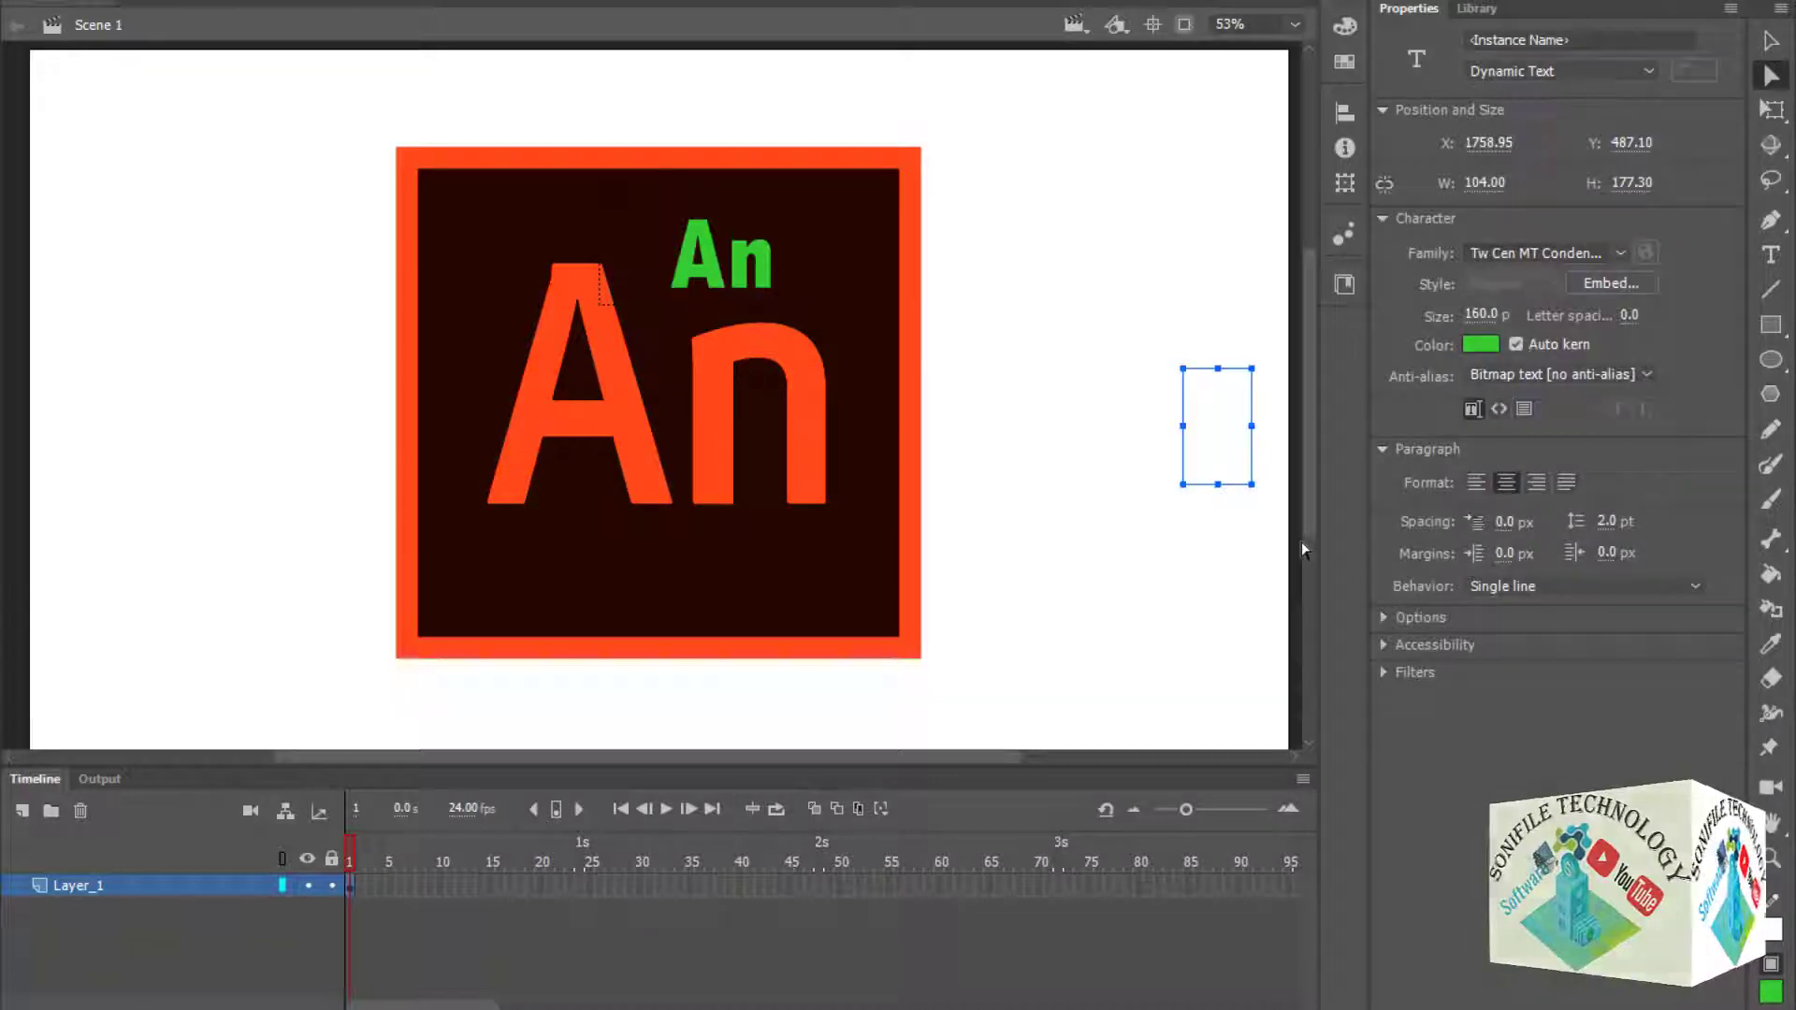
{"action": "left_click", "coordinate": [1075, 475]}
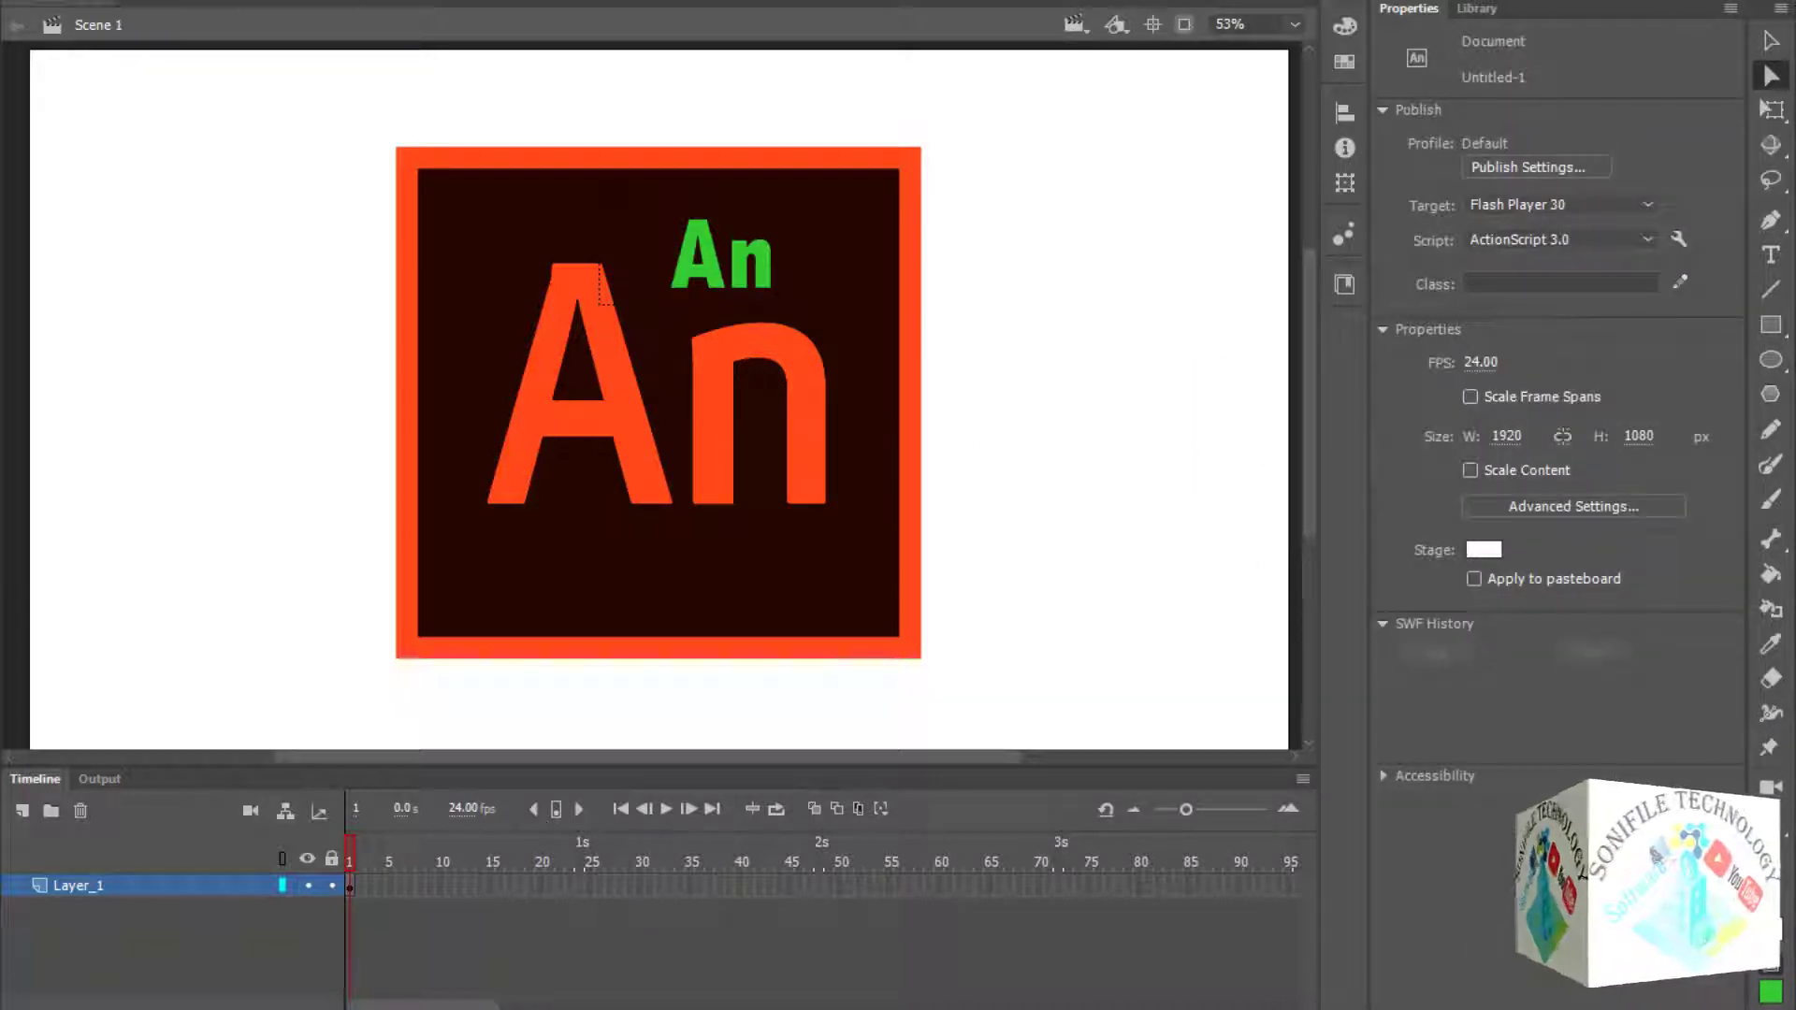
- Try to apply the spiral-3D motion preset with nothing selected on the stage, and close the presets
{"action": "left_click", "coordinate": [1345, 234]}
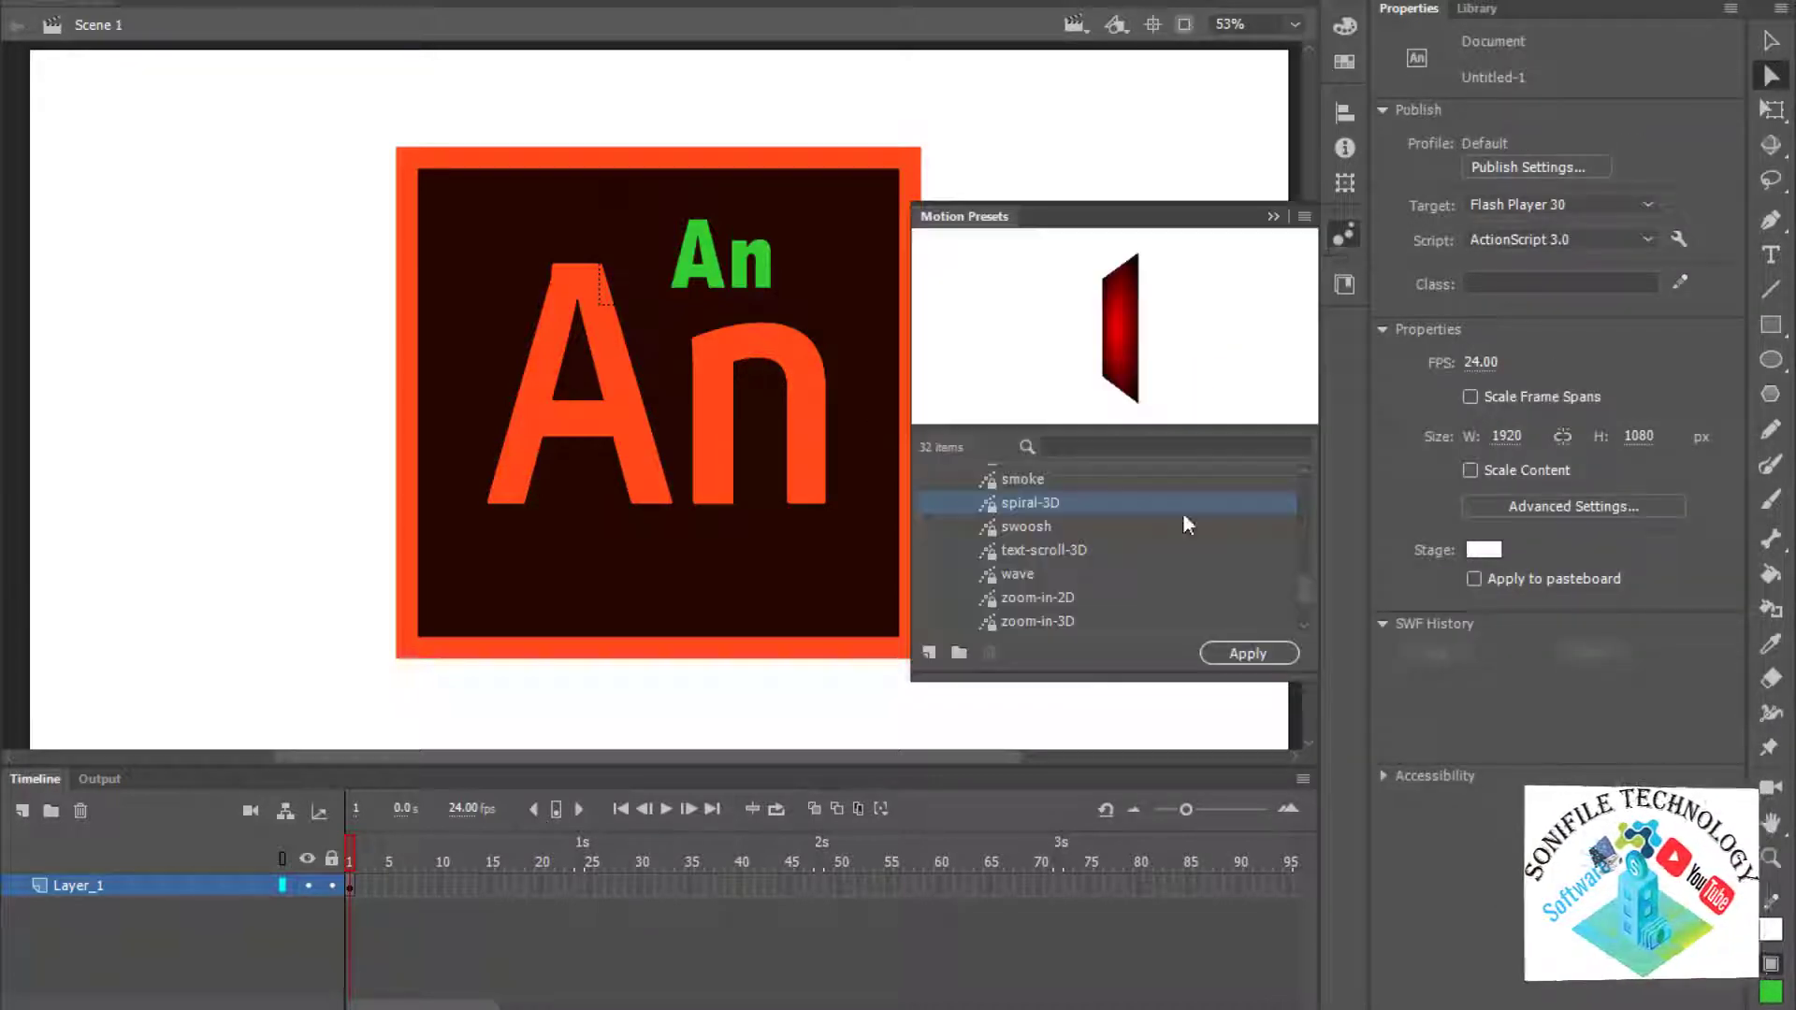
{"action": "left_click", "coordinate": [1244, 654]}
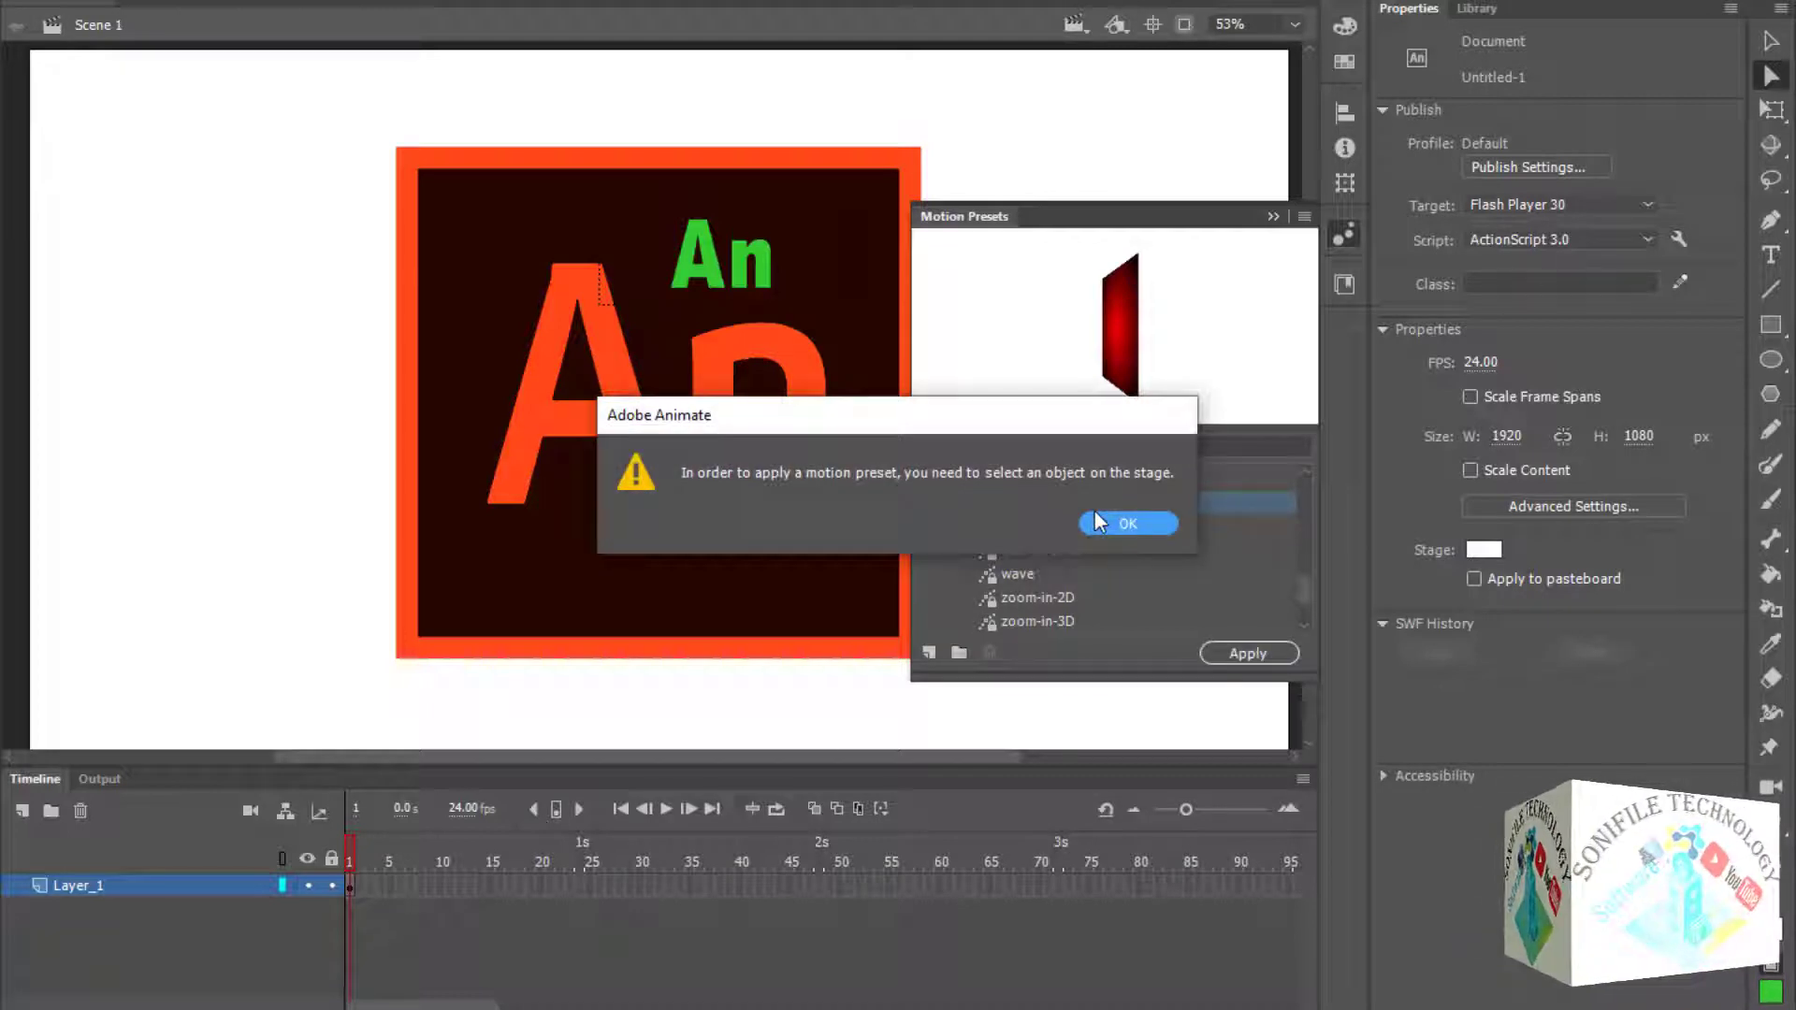
{"action": "left_click", "coordinate": [1156, 532]}
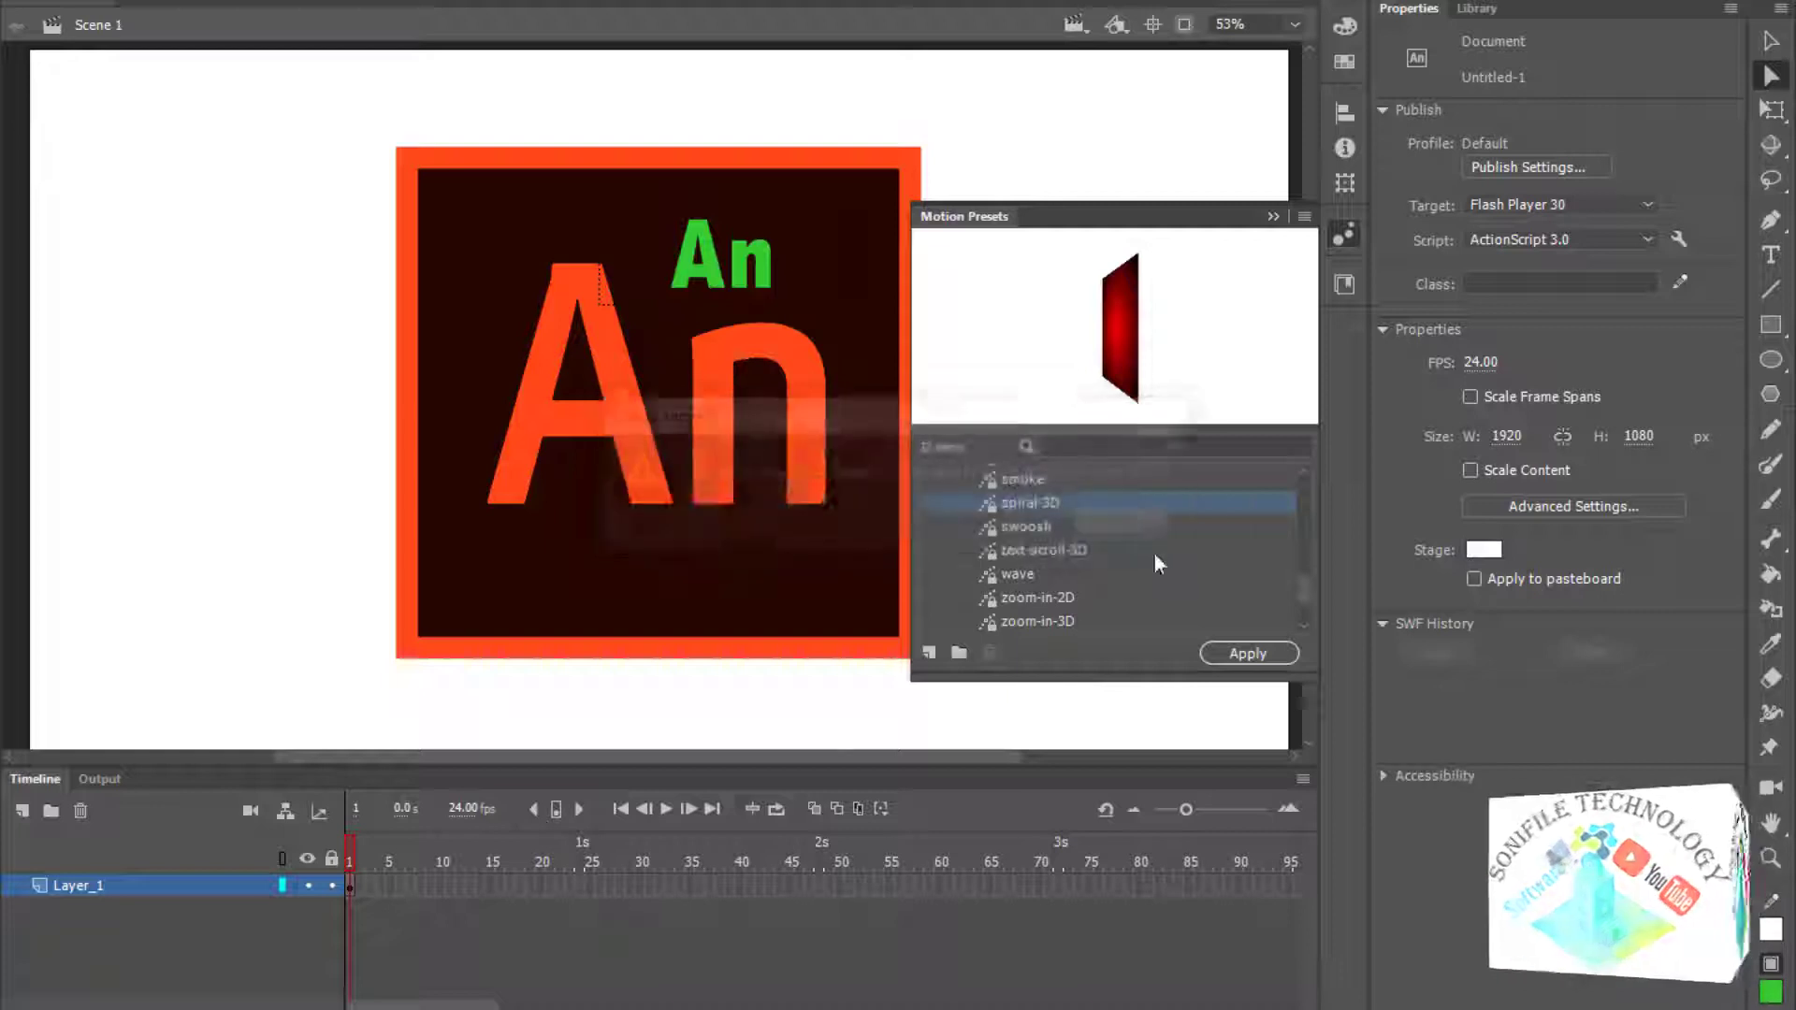
{"action": "left_click", "coordinate": [1273, 219]}
- Narrow the green "An" text field to about 302 px wide by moving its left edge inward, and deselect it
{"action": "left_click", "coordinate": [739, 272]}
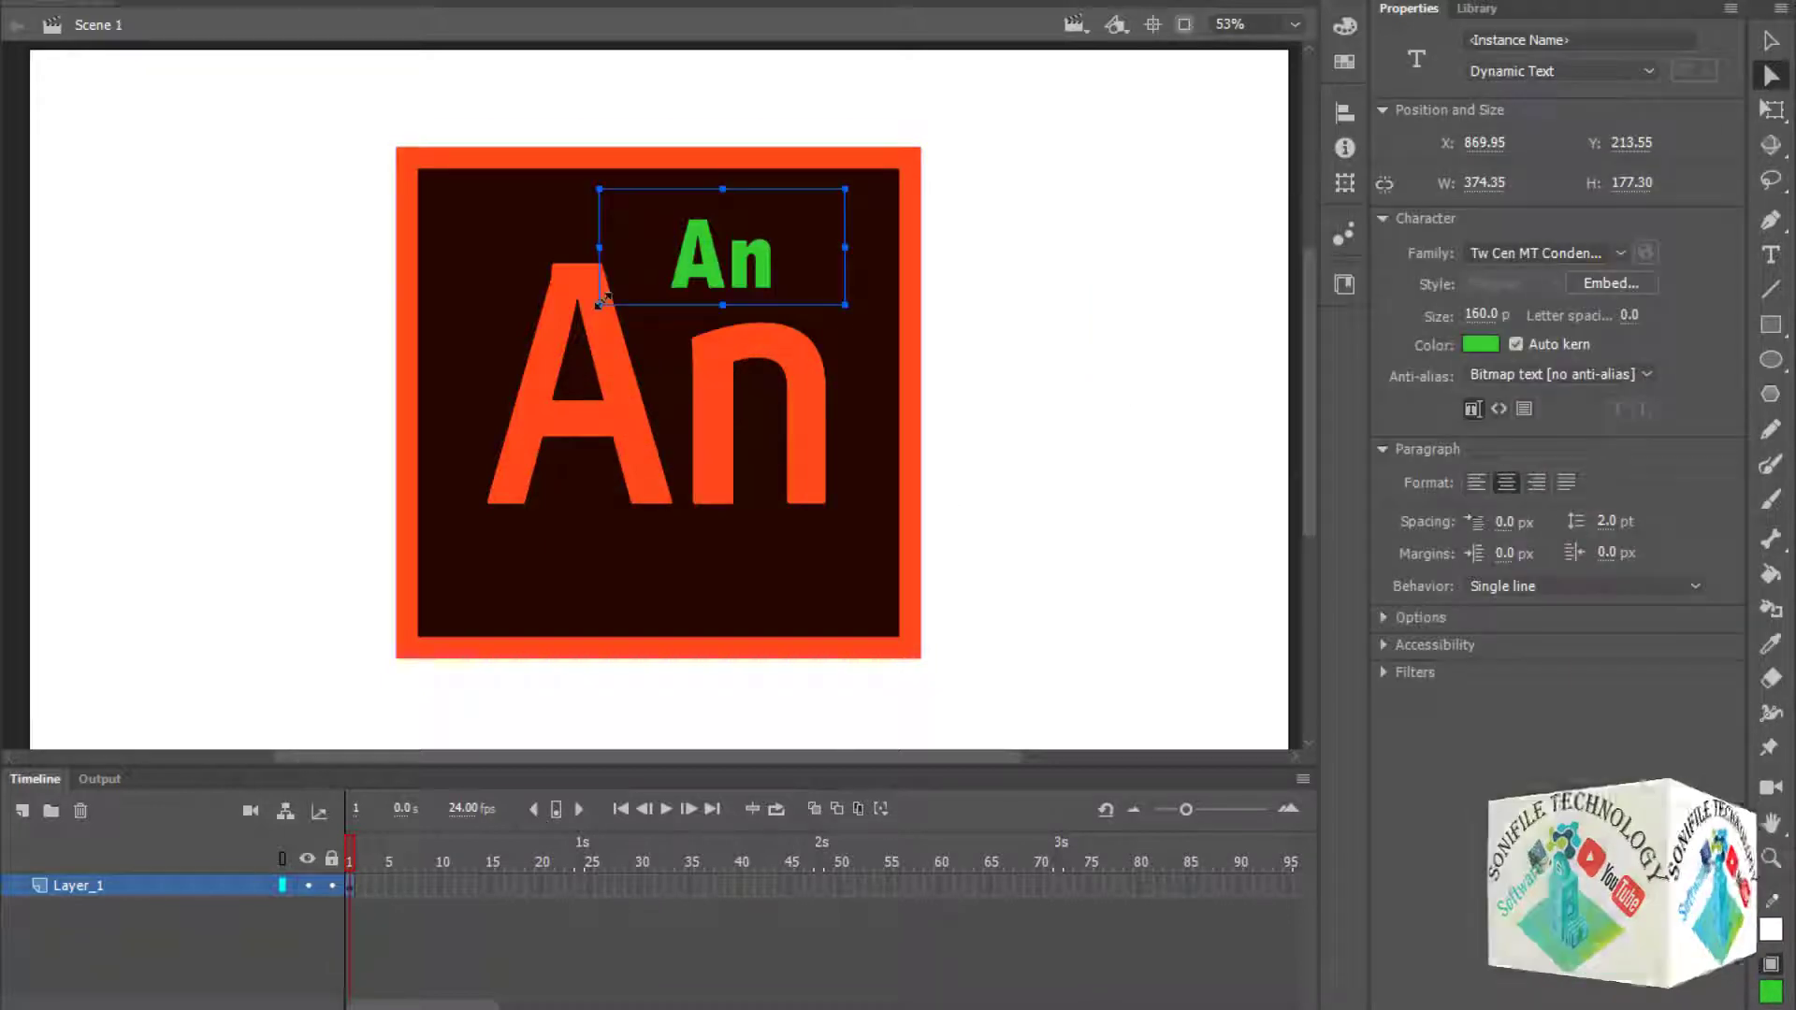
{"action": "left_click_drag", "start_coordinate": [647, 266], "coordinate": [670, 265]}
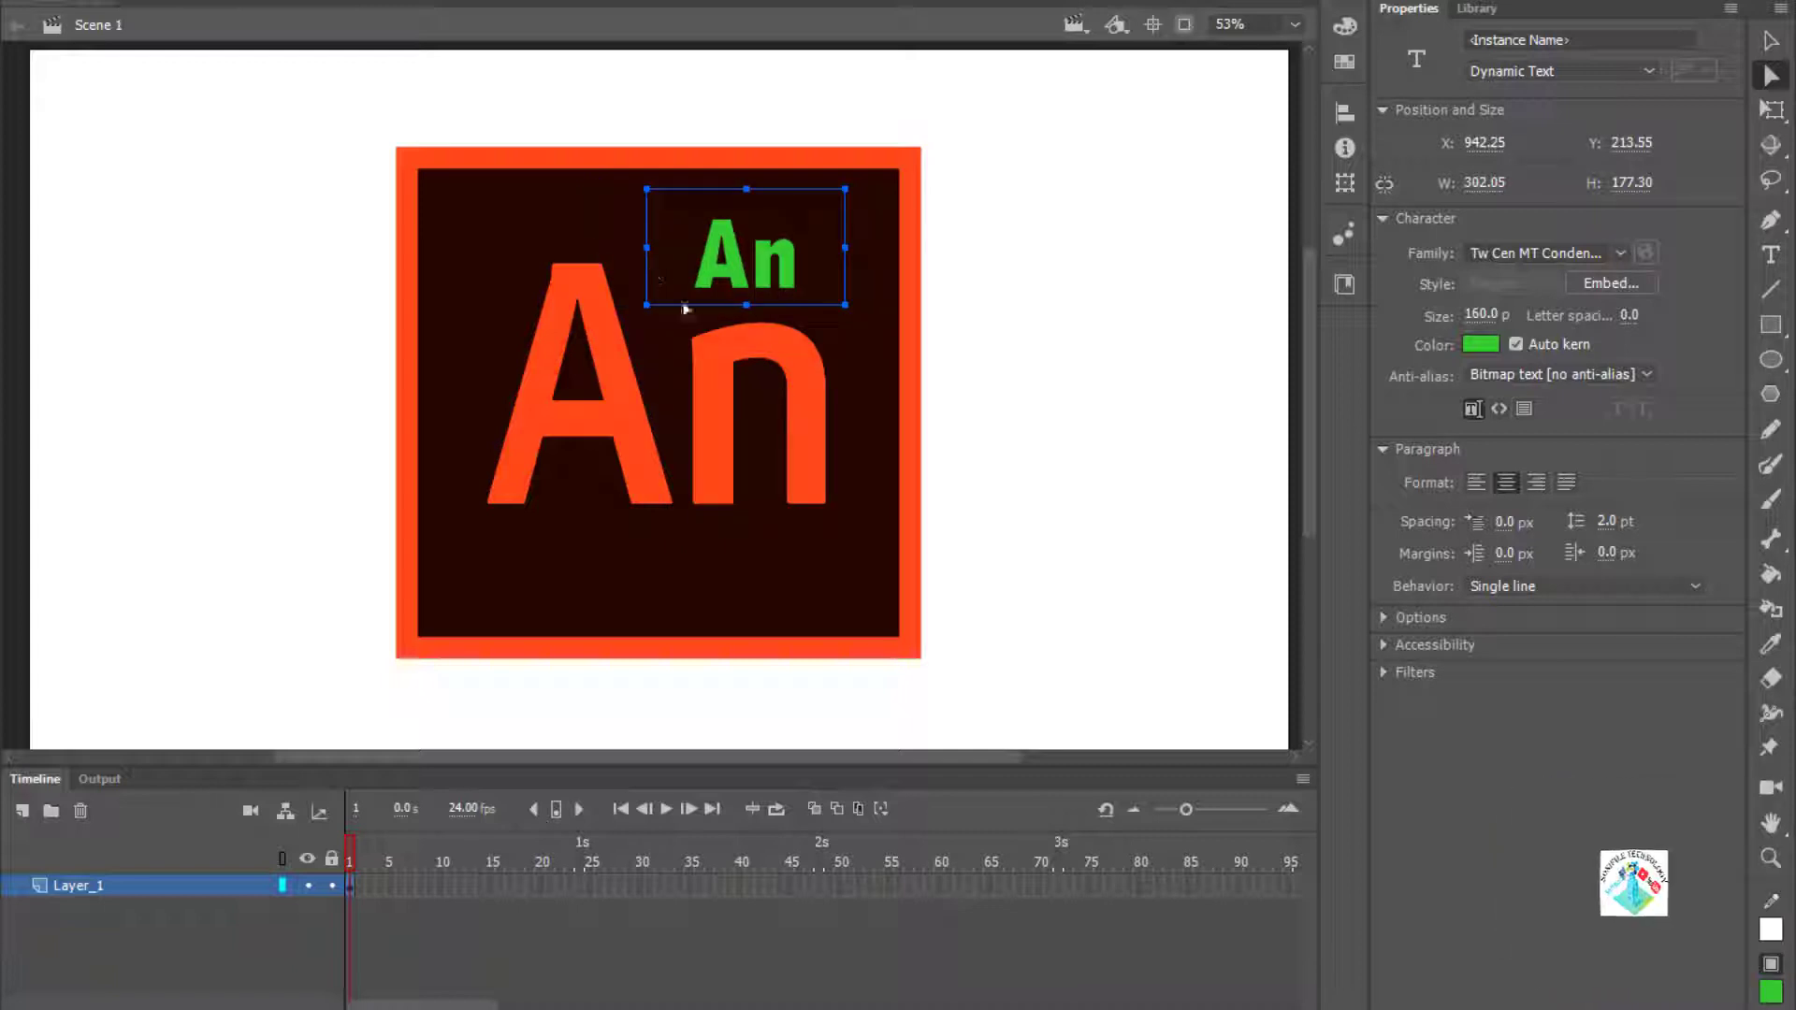
{"action": "left_click", "coordinate": [1075, 333]}
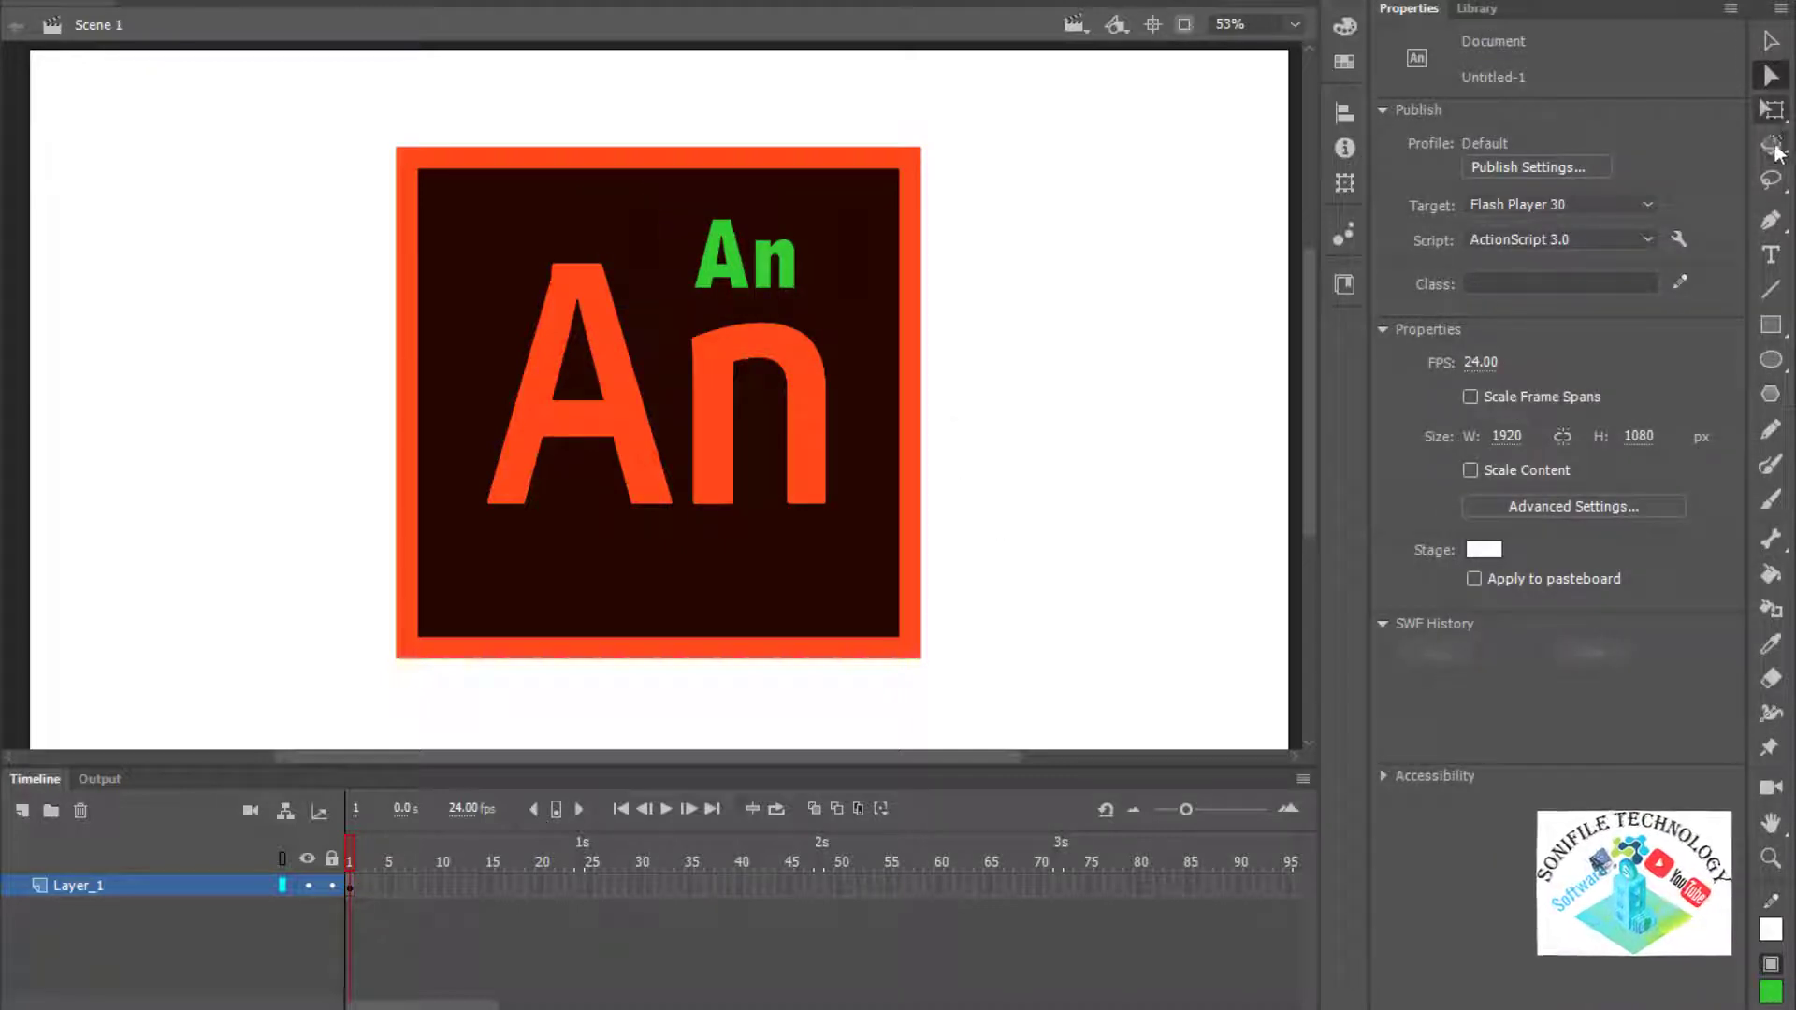
- Apply the spiral-3D motion preset to the logo bitmap, converting it to a movie clip, and play the animation
{"action": "left_click", "coordinate": [901, 478]}
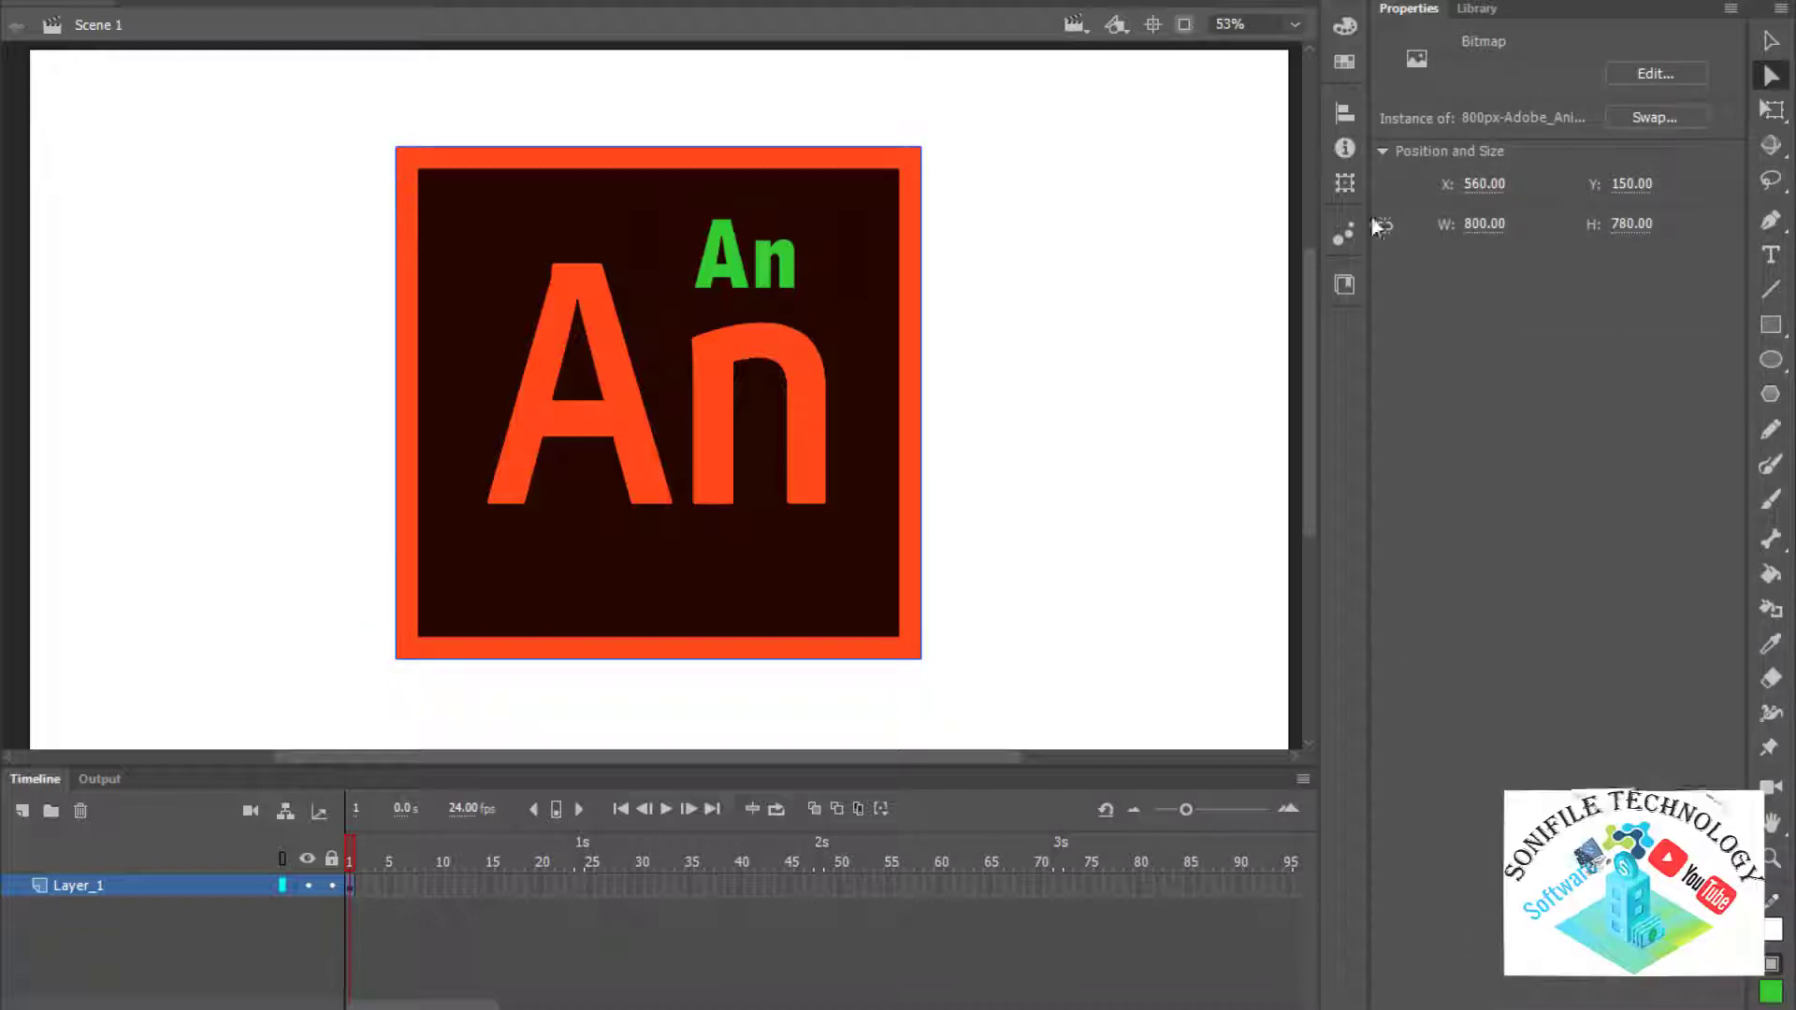
{"action": "left_click", "coordinate": [1345, 237]}
{"action": "left_click", "coordinate": [1248, 652]}
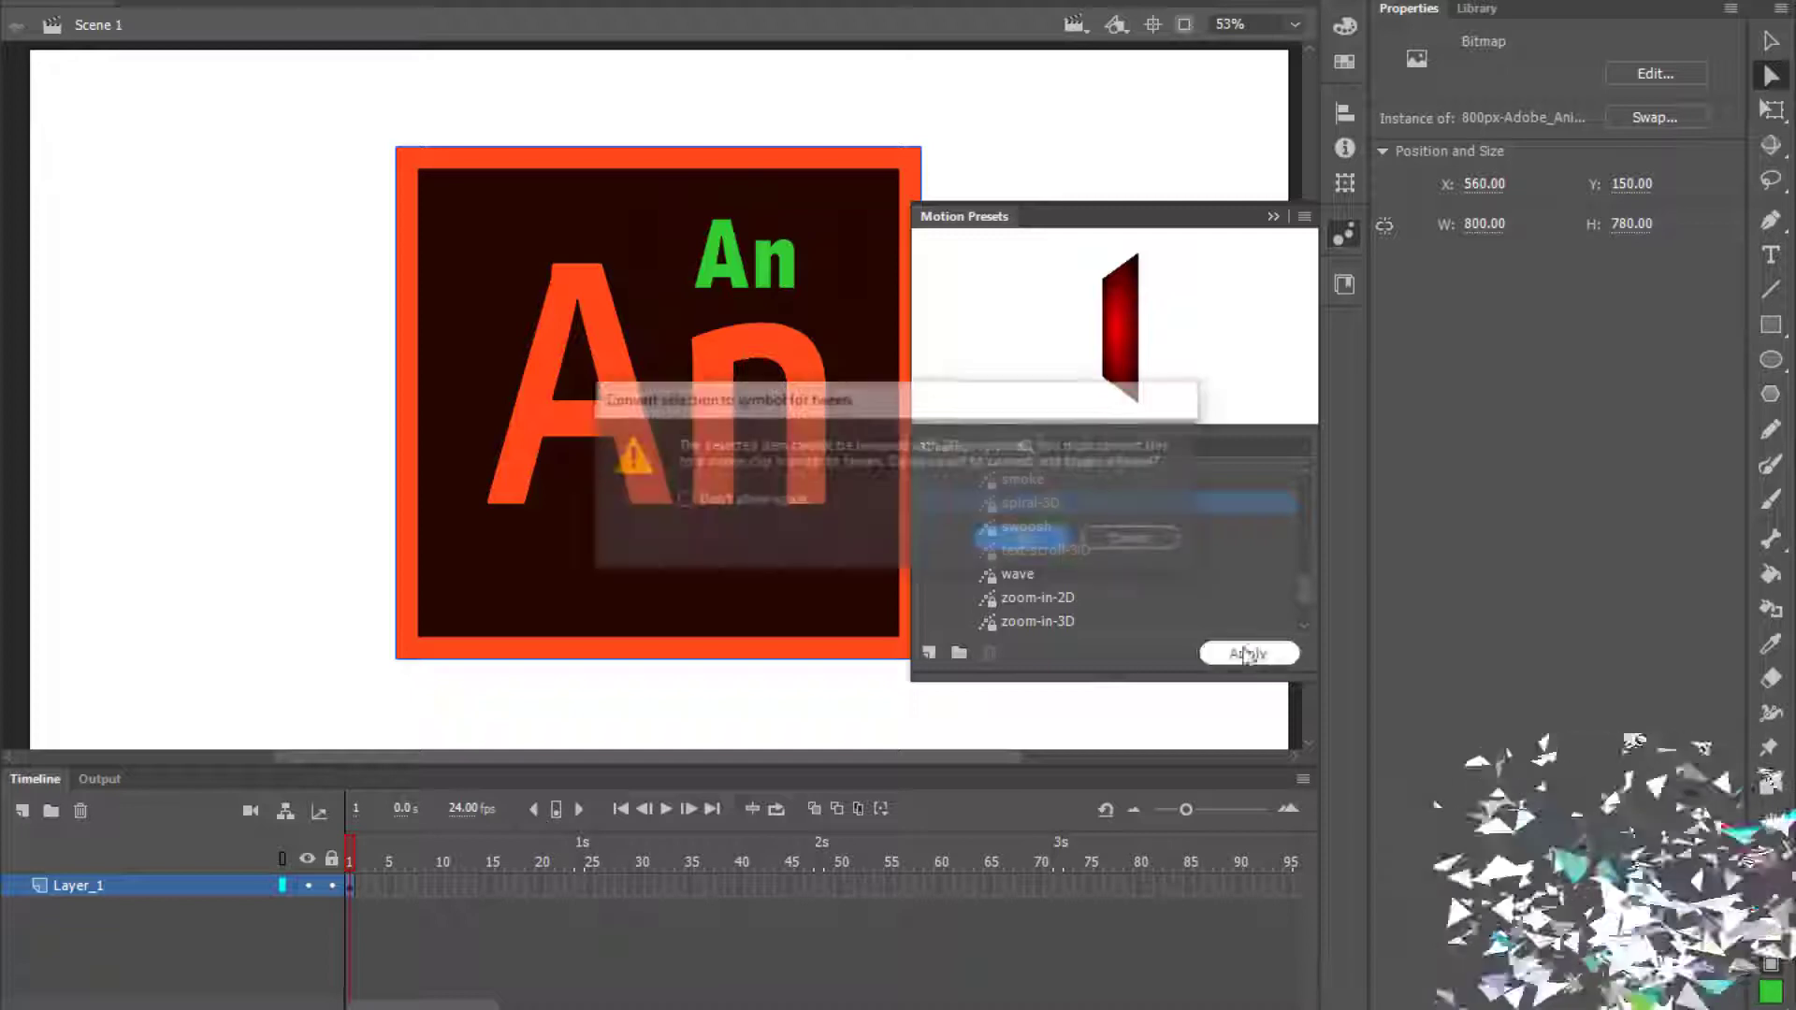
{"action": "left_click", "coordinate": [1034, 543]}
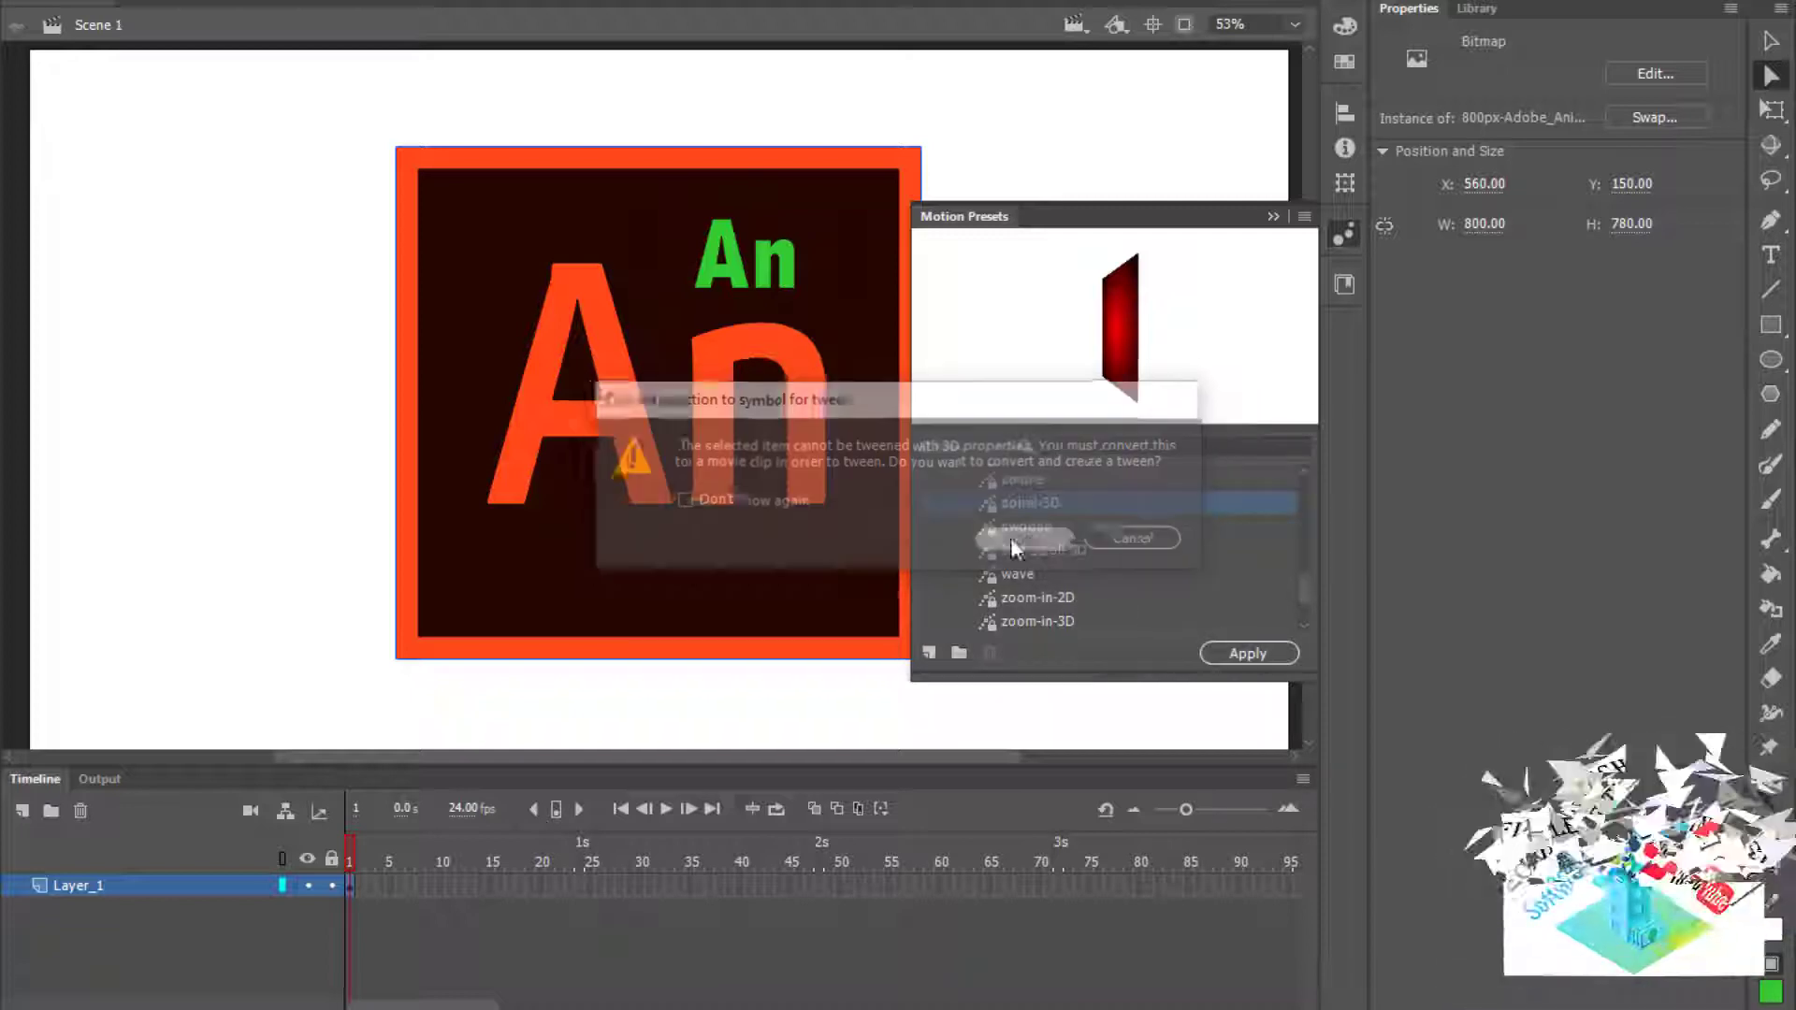
{"action": "left_click", "coordinate": [1273, 217]}
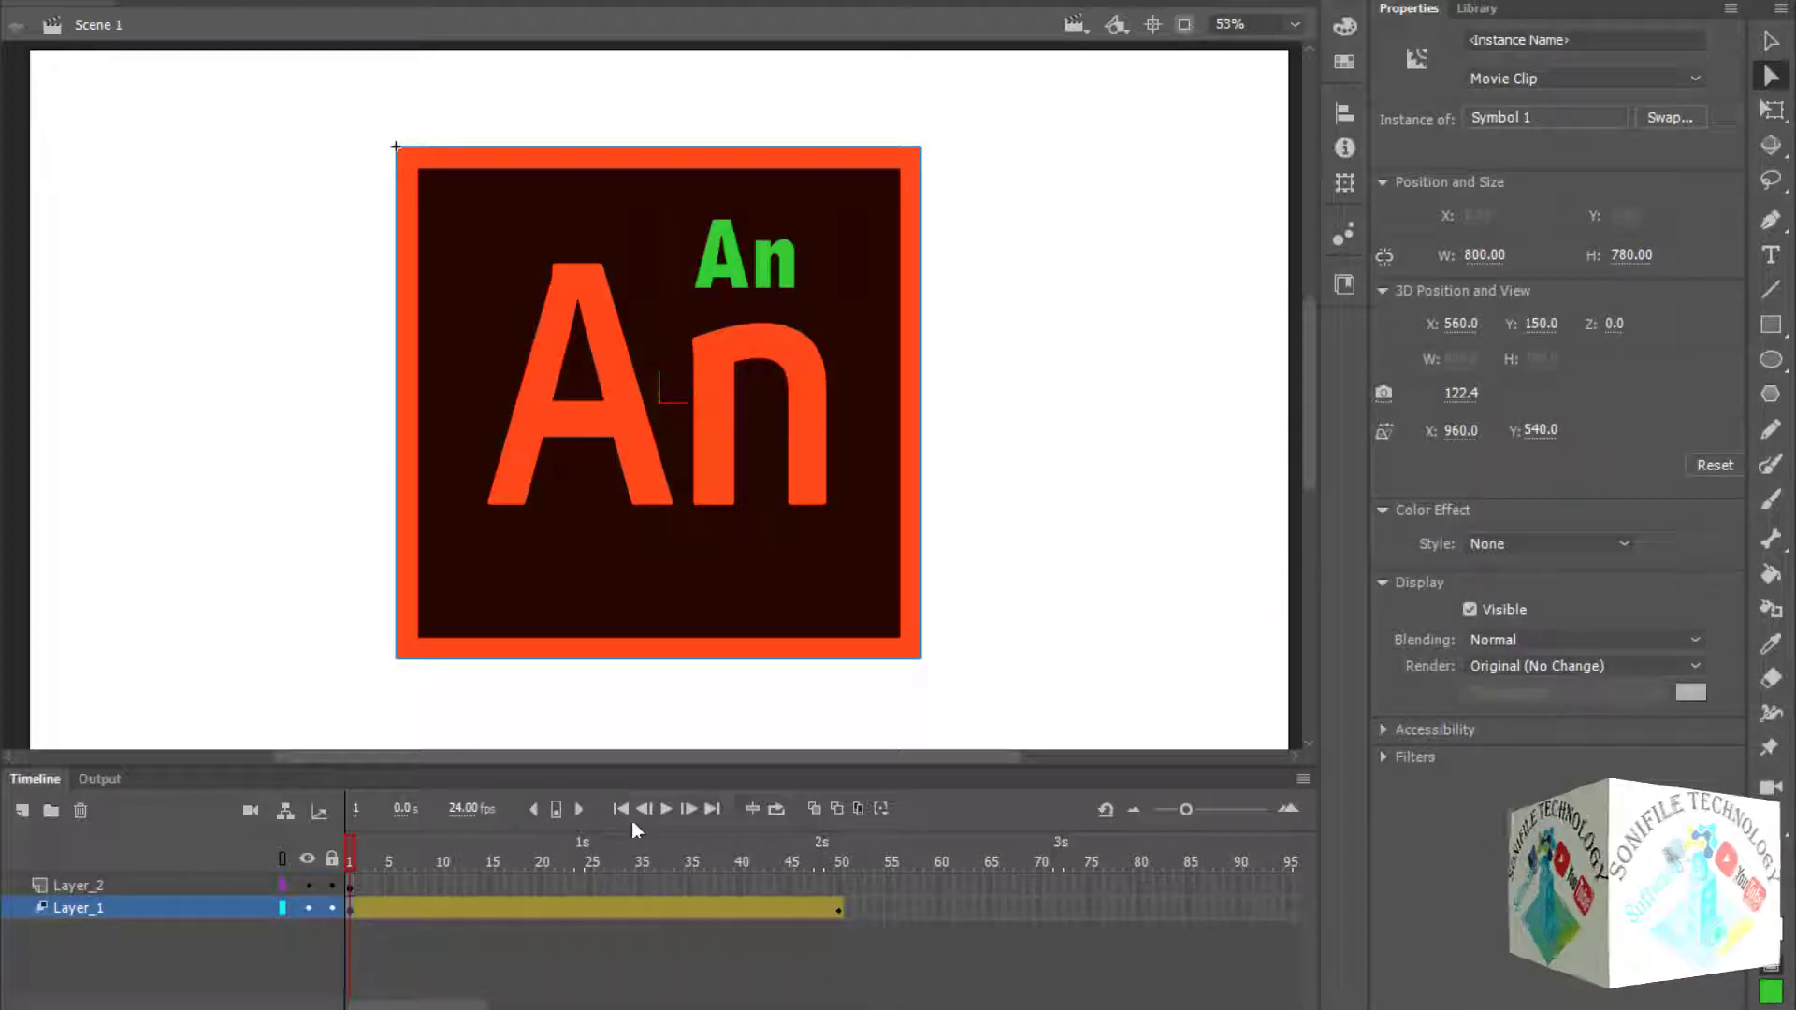
{"action": "left_click", "coordinate": [667, 808]}
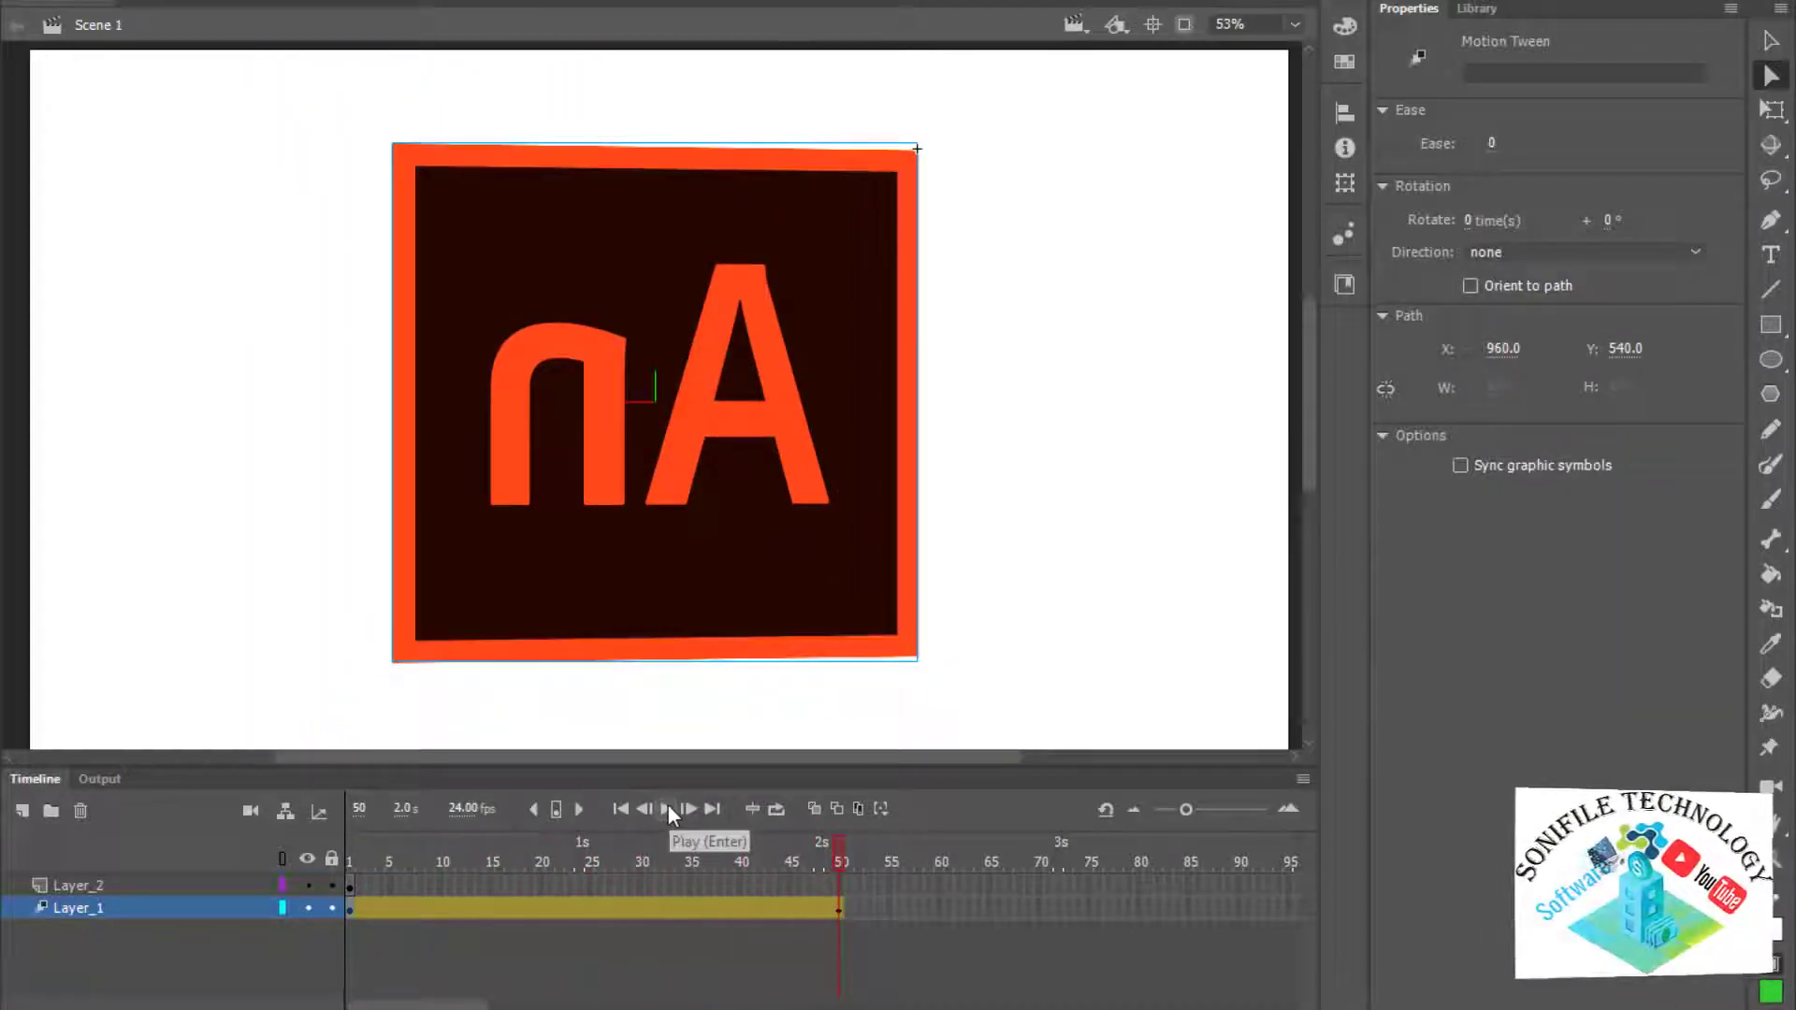
- Apply the swoosh motion preset to the logo movie clip, replacing its current motion
{"action": "left_click", "coordinate": [732, 461]}
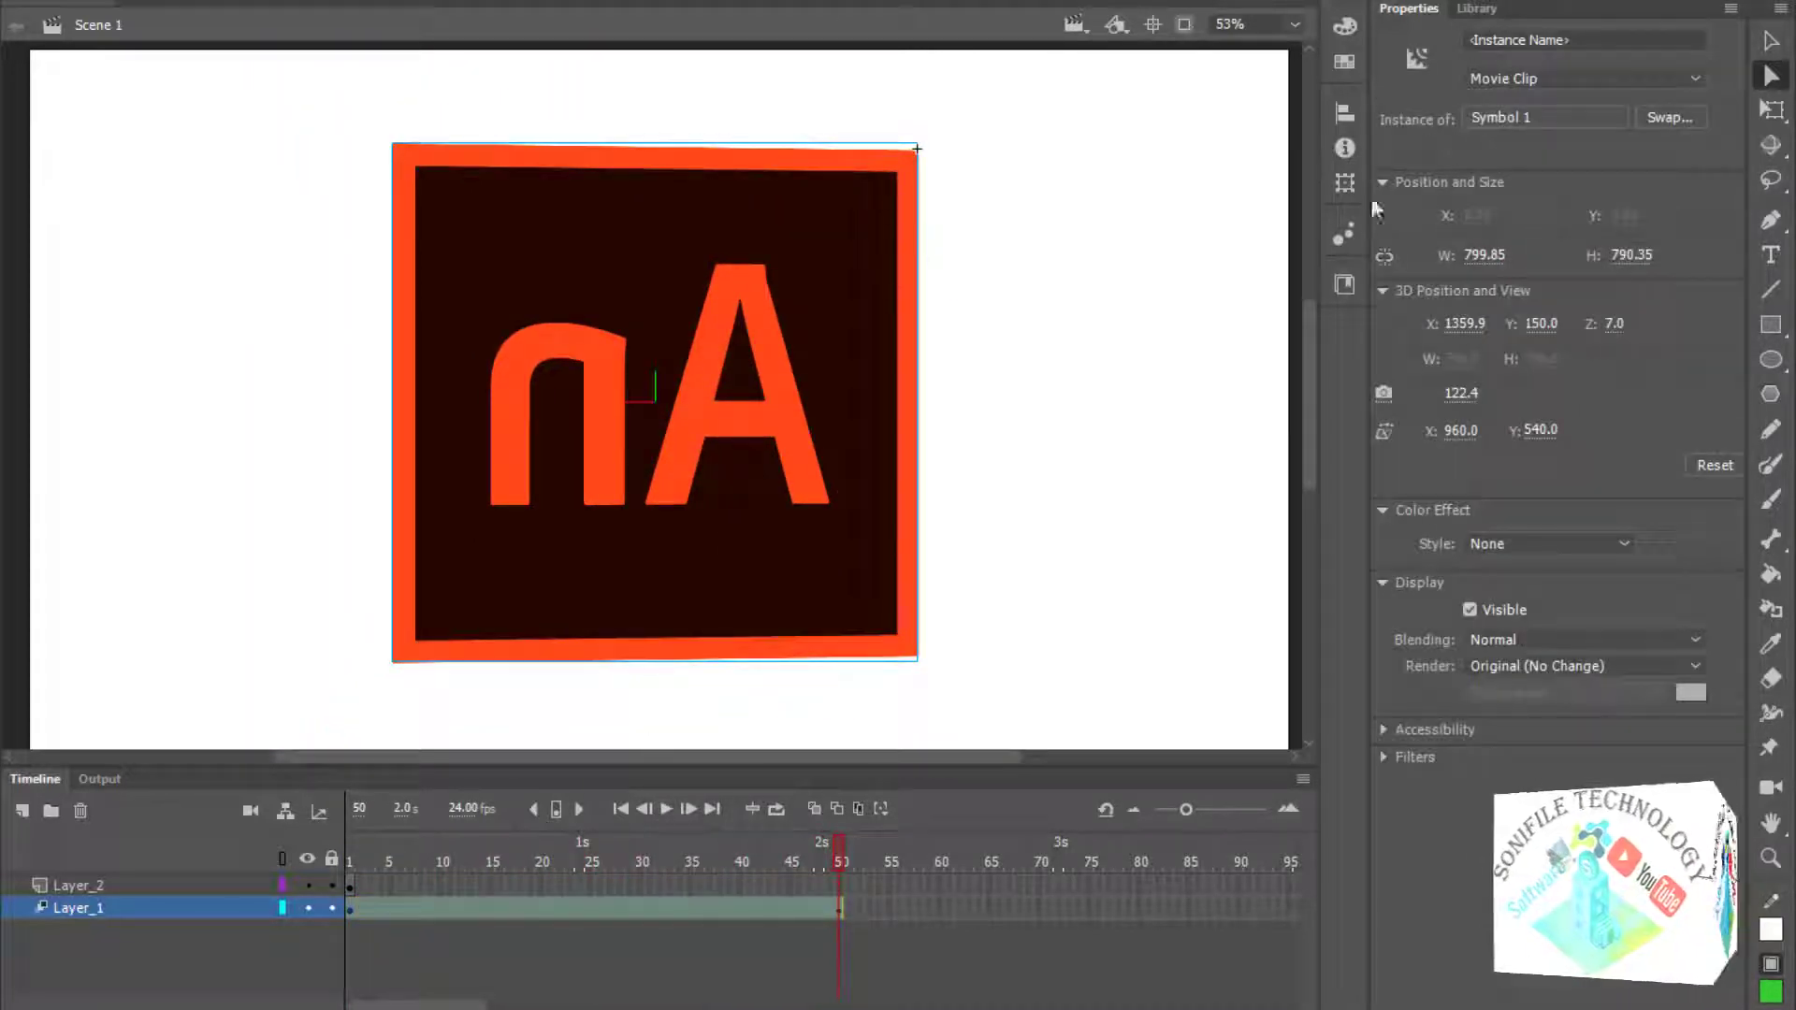
{"action": "left_click", "coordinate": [1347, 238]}
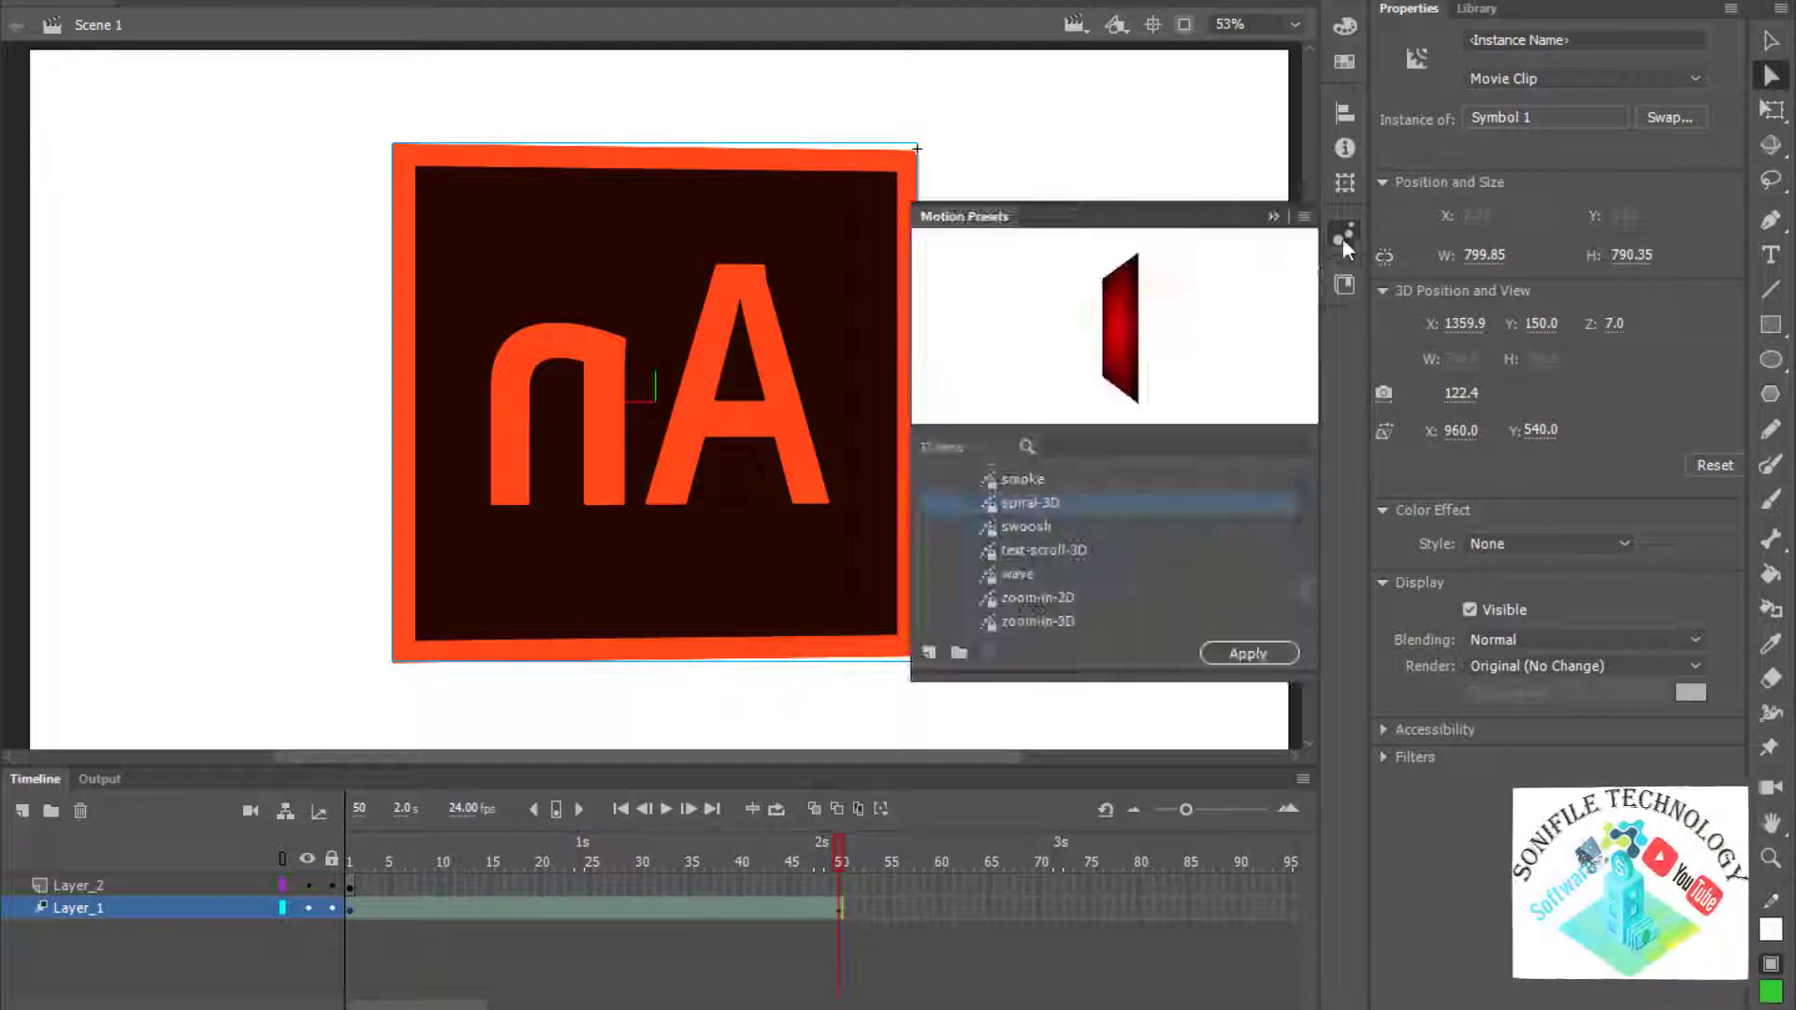
{"action": "left_click", "coordinate": [1047, 525]}
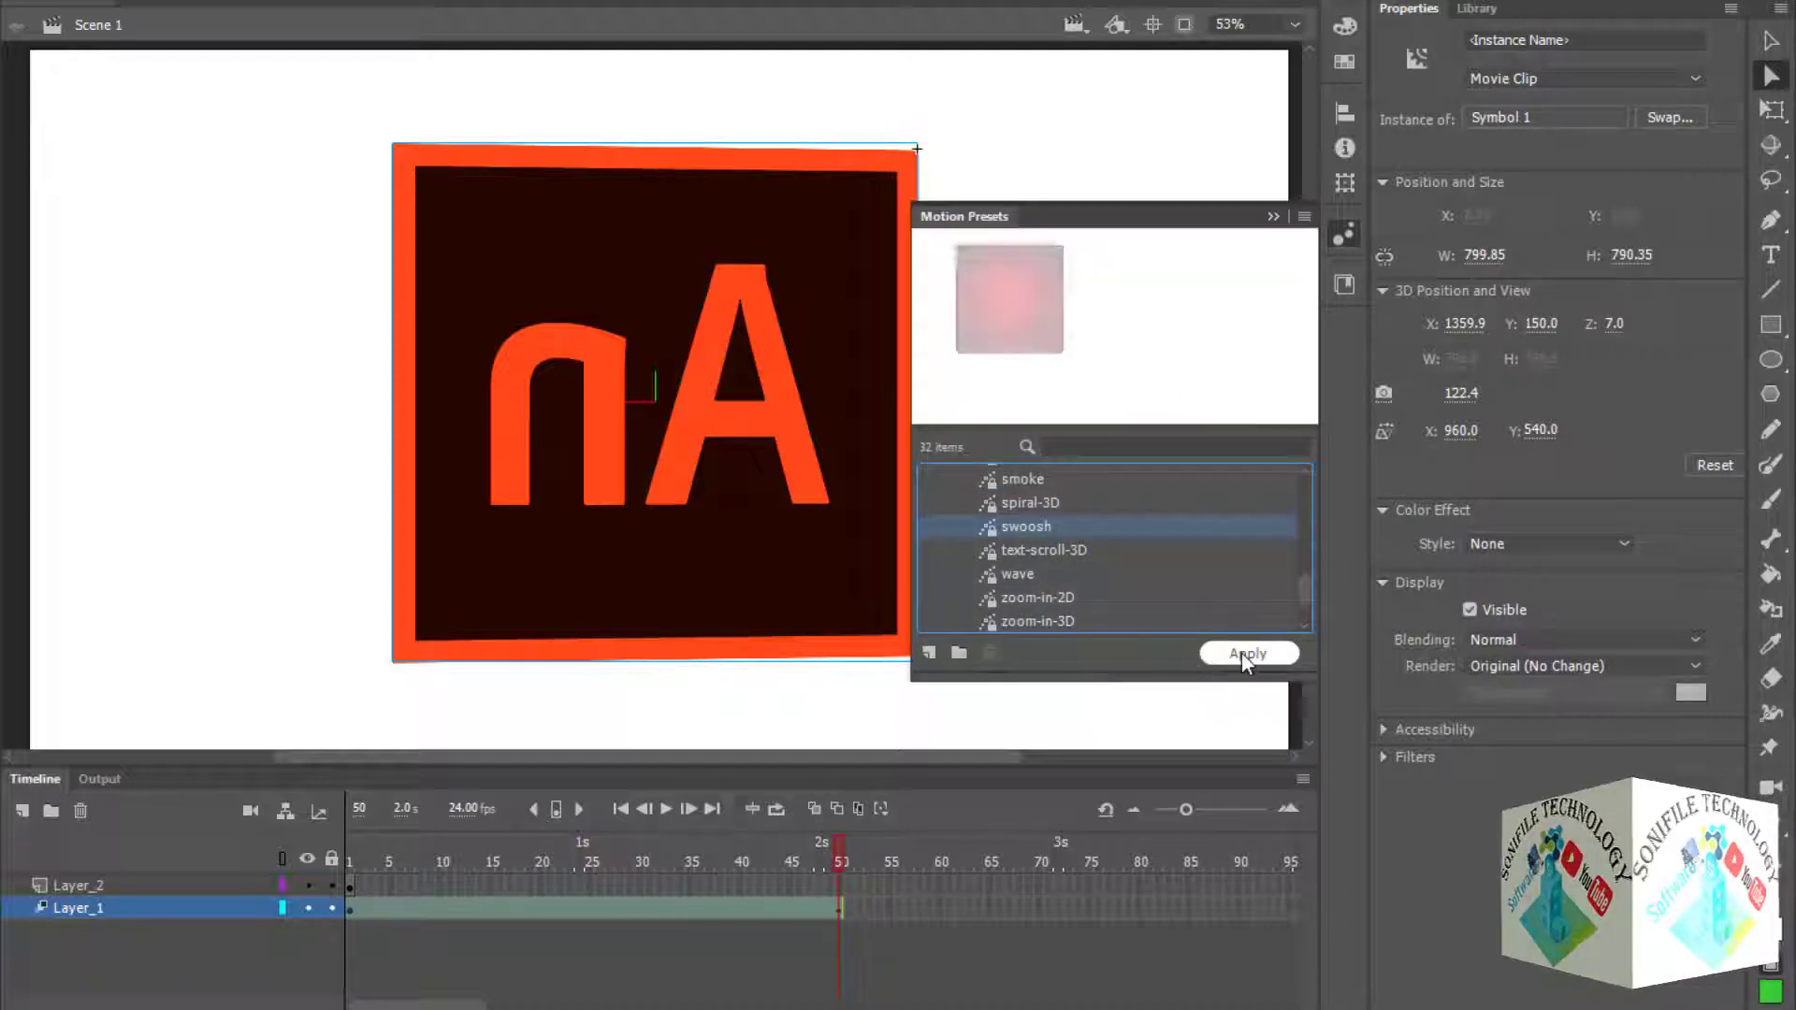
{"action": "left_click", "coordinate": [1243, 653]}
{"action": "left_click", "coordinate": [1003, 524]}
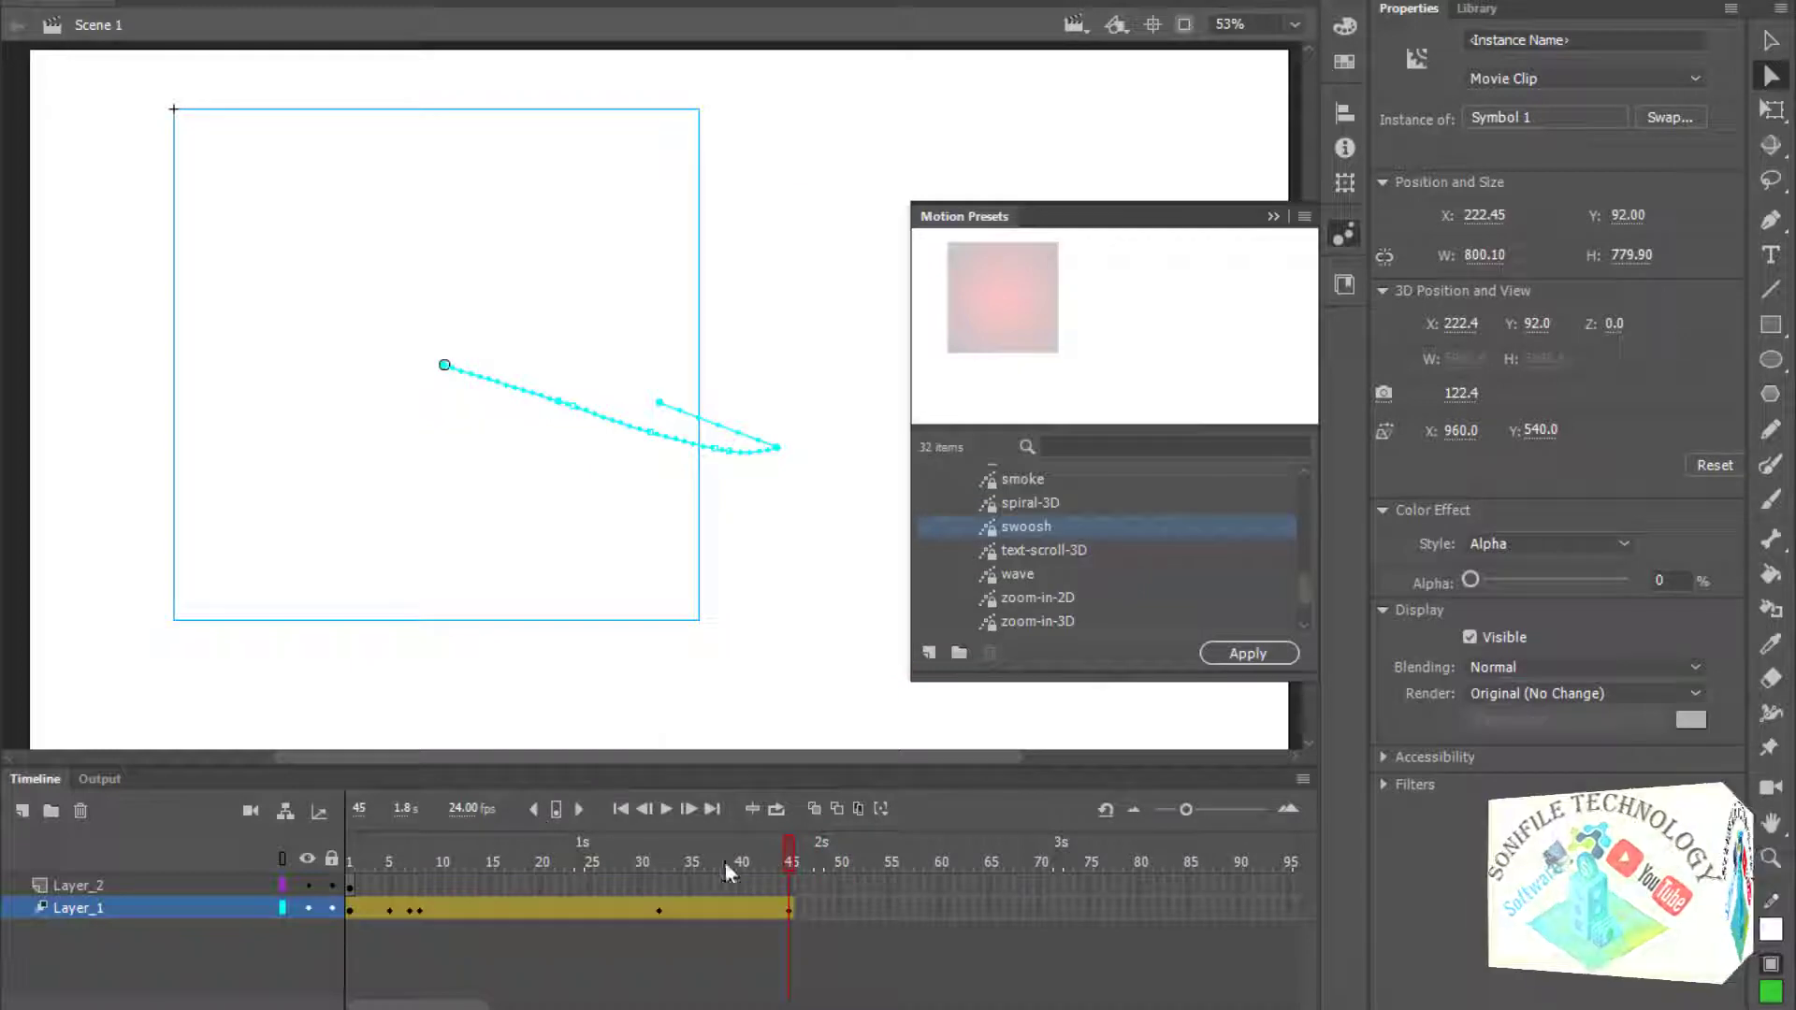
- Play the logo's swoosh animation, and replay it from frame 1
{"action": "left_click", "coordinate": [668, 809]}
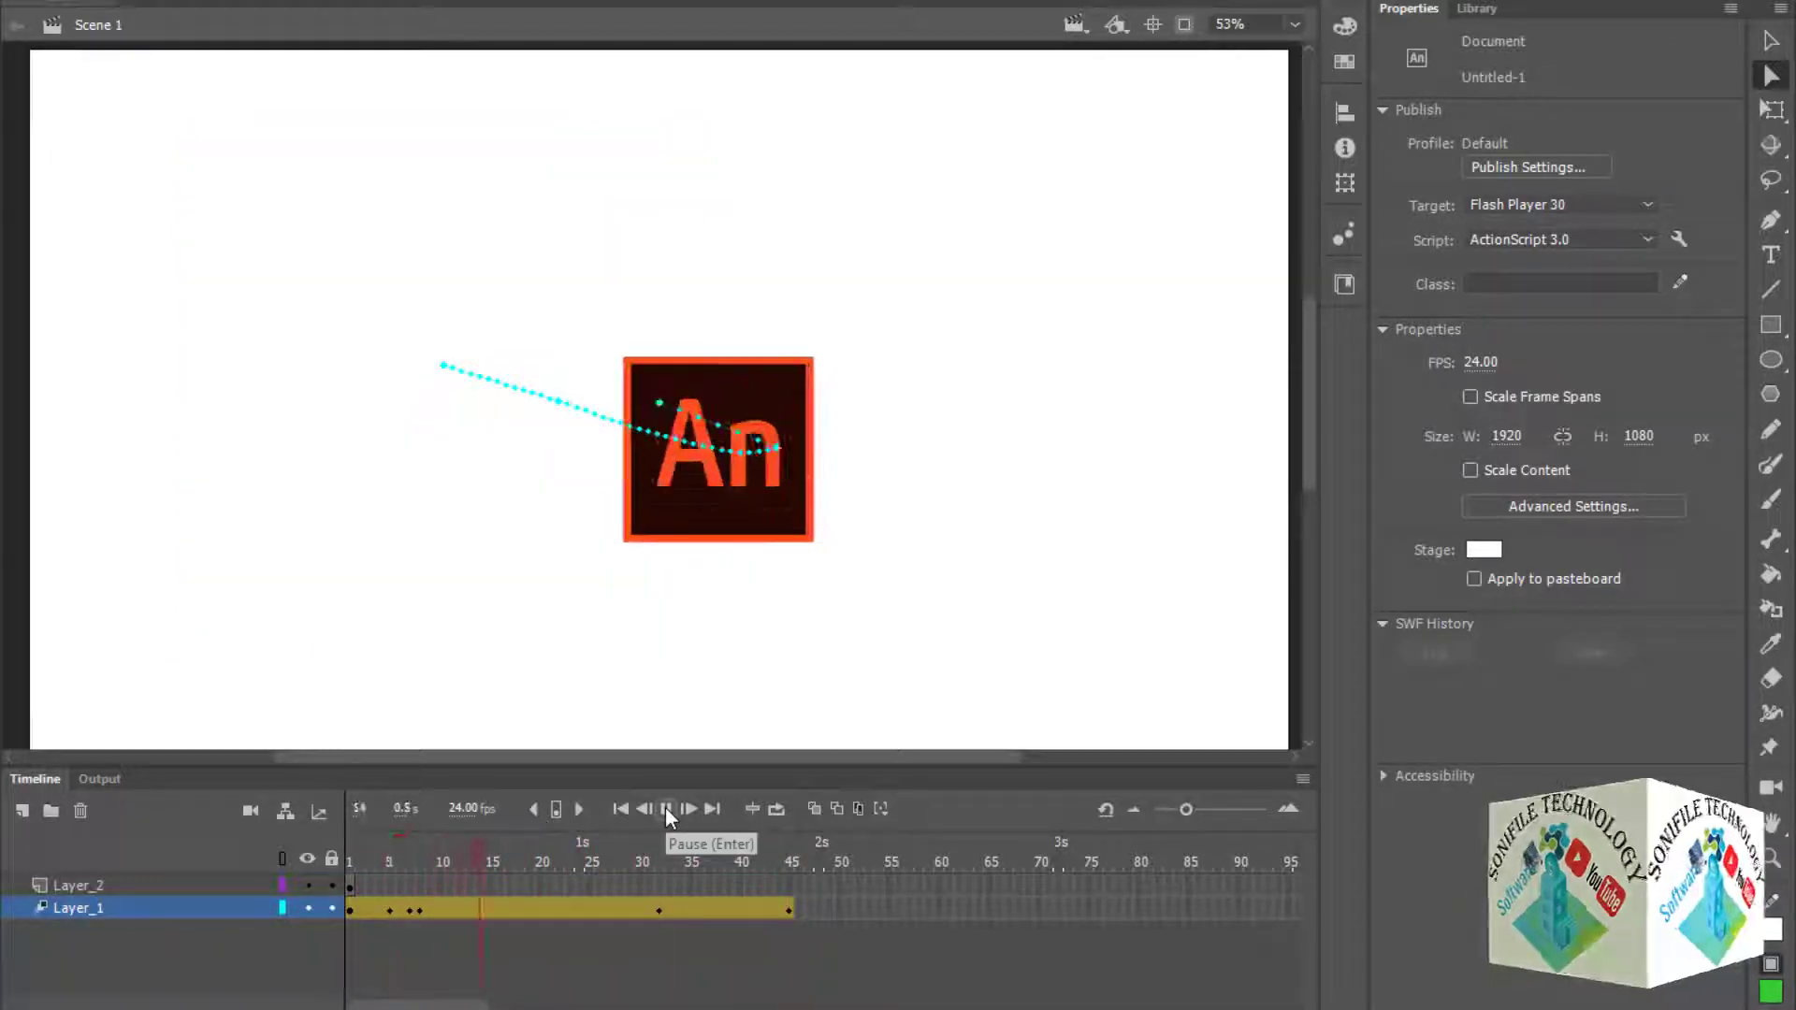
{"action": "left_click", "coordinate": [668, 810]}
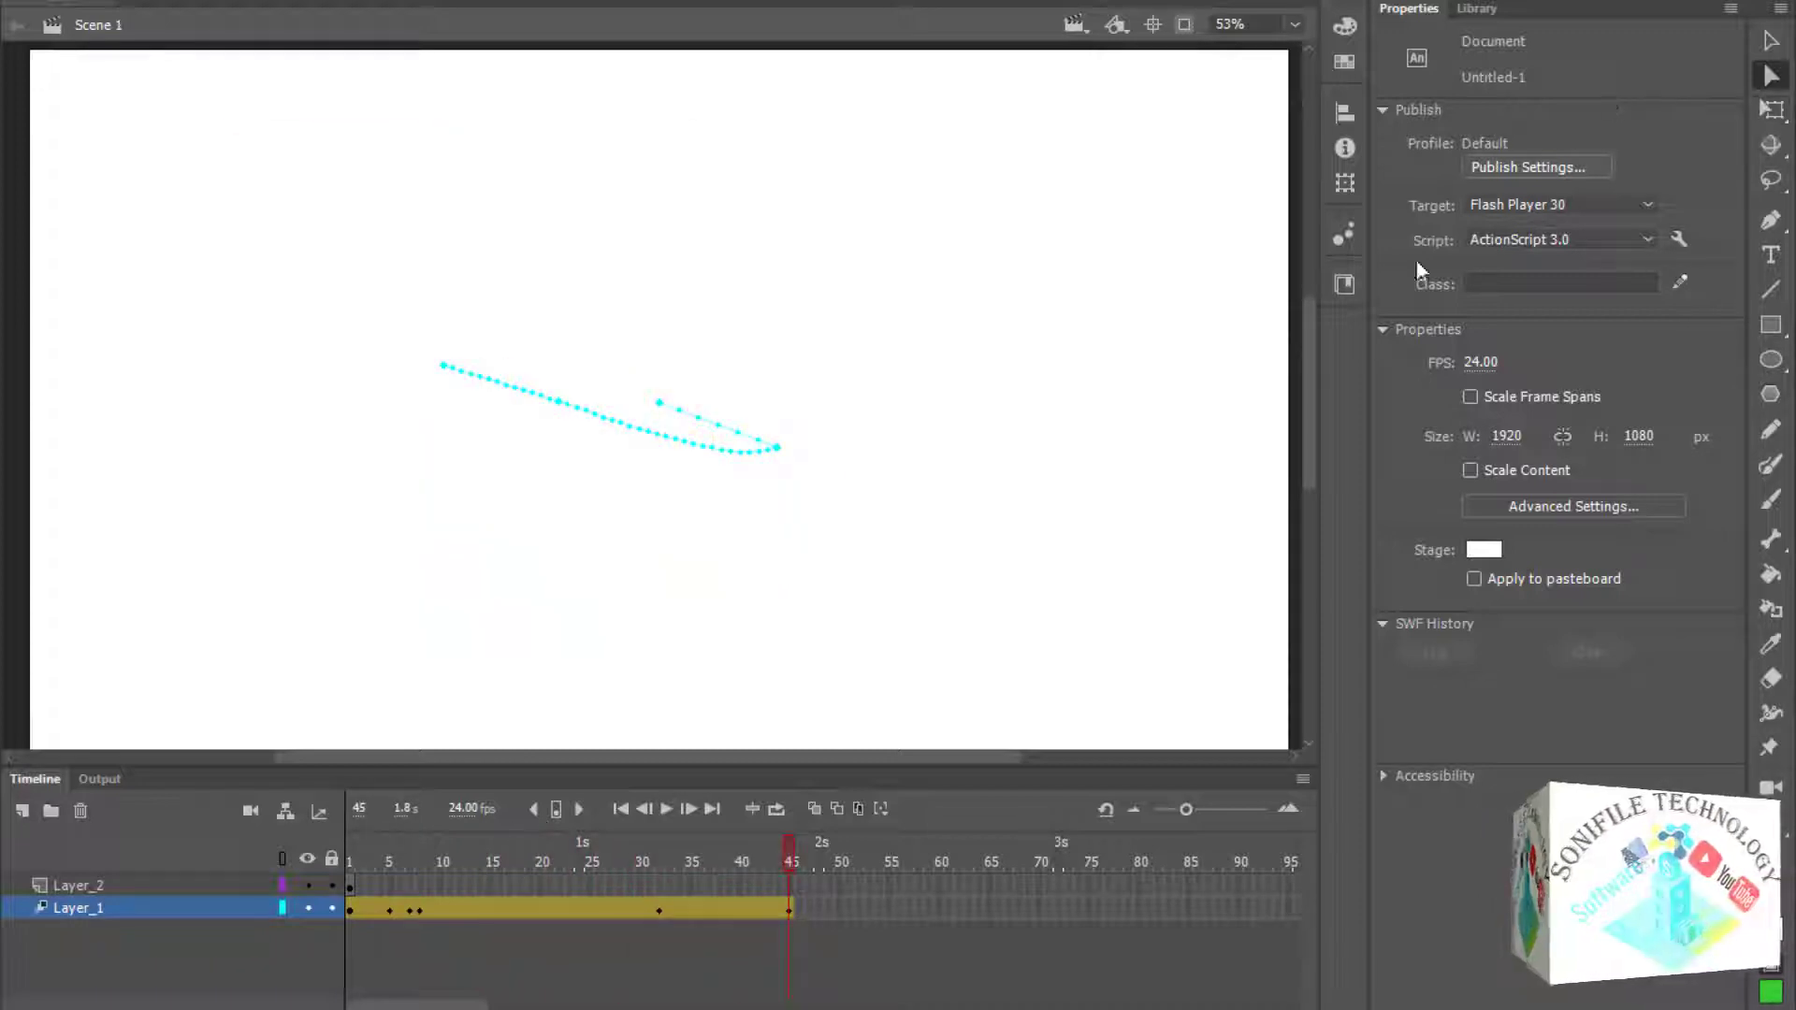
{"action": "left_click", "coordinate": [350, 910]}
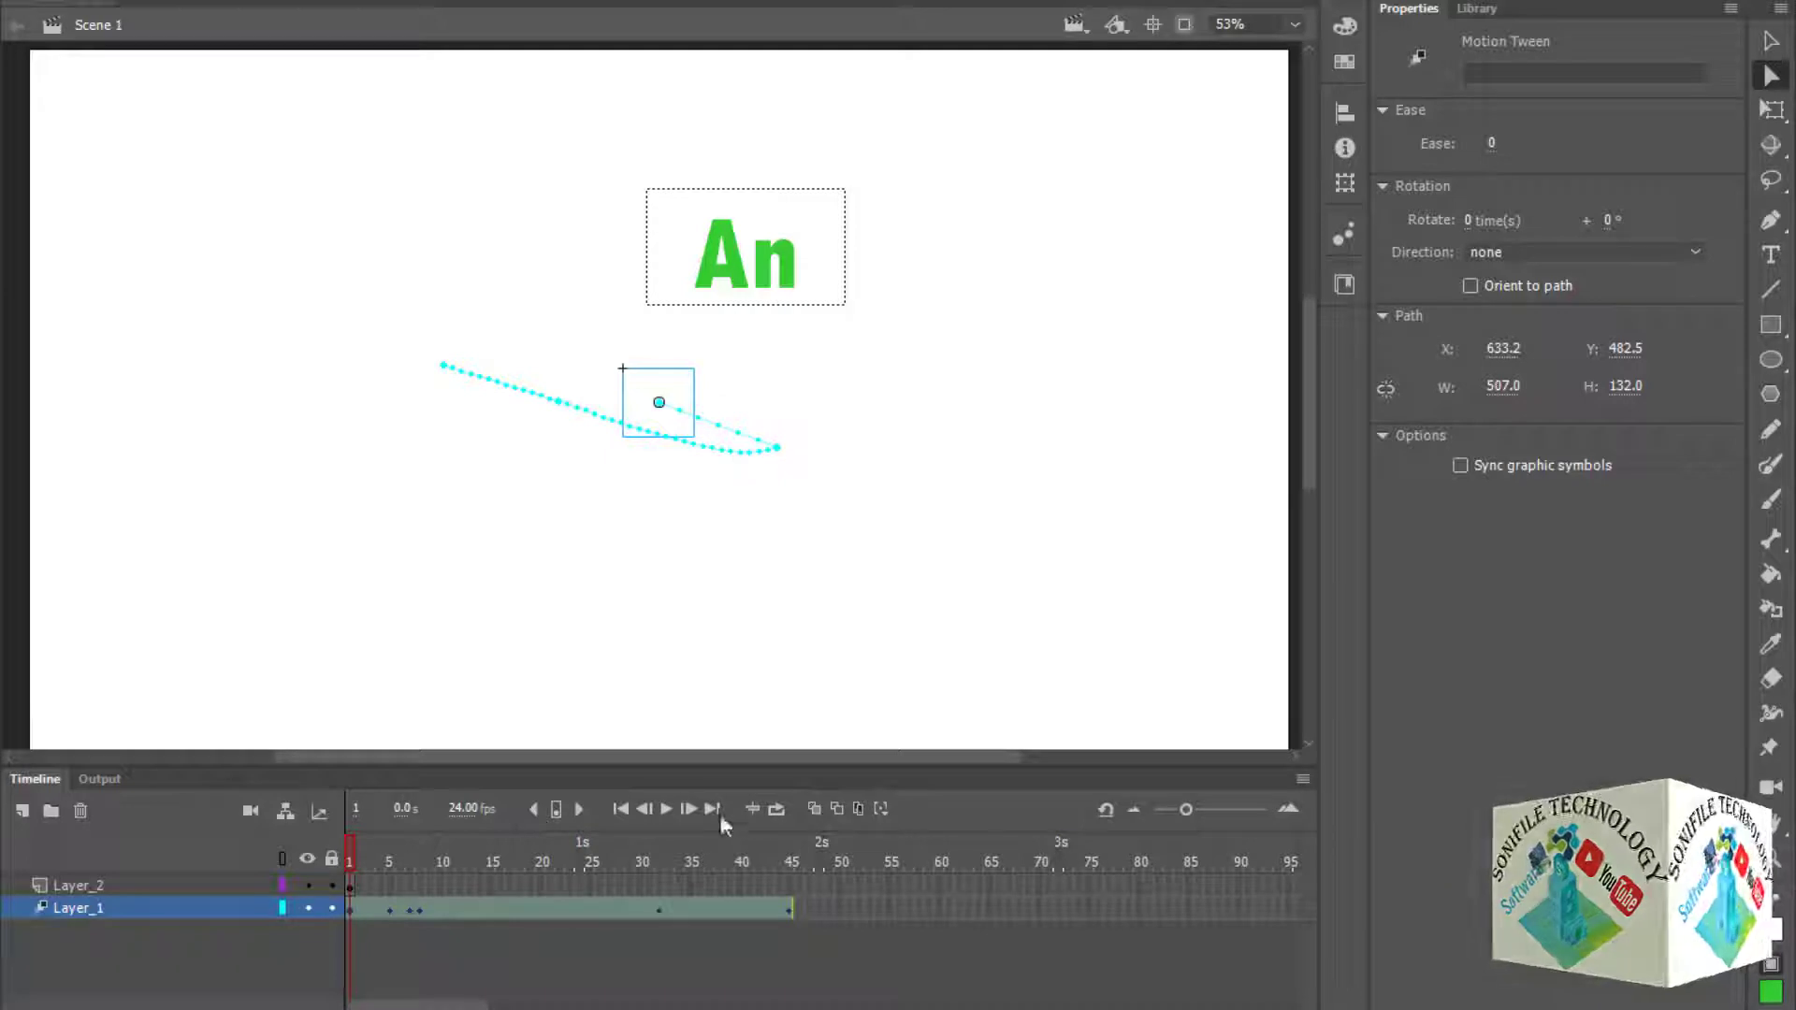
{"action": "left_click", "coordinate": [669, 811]}
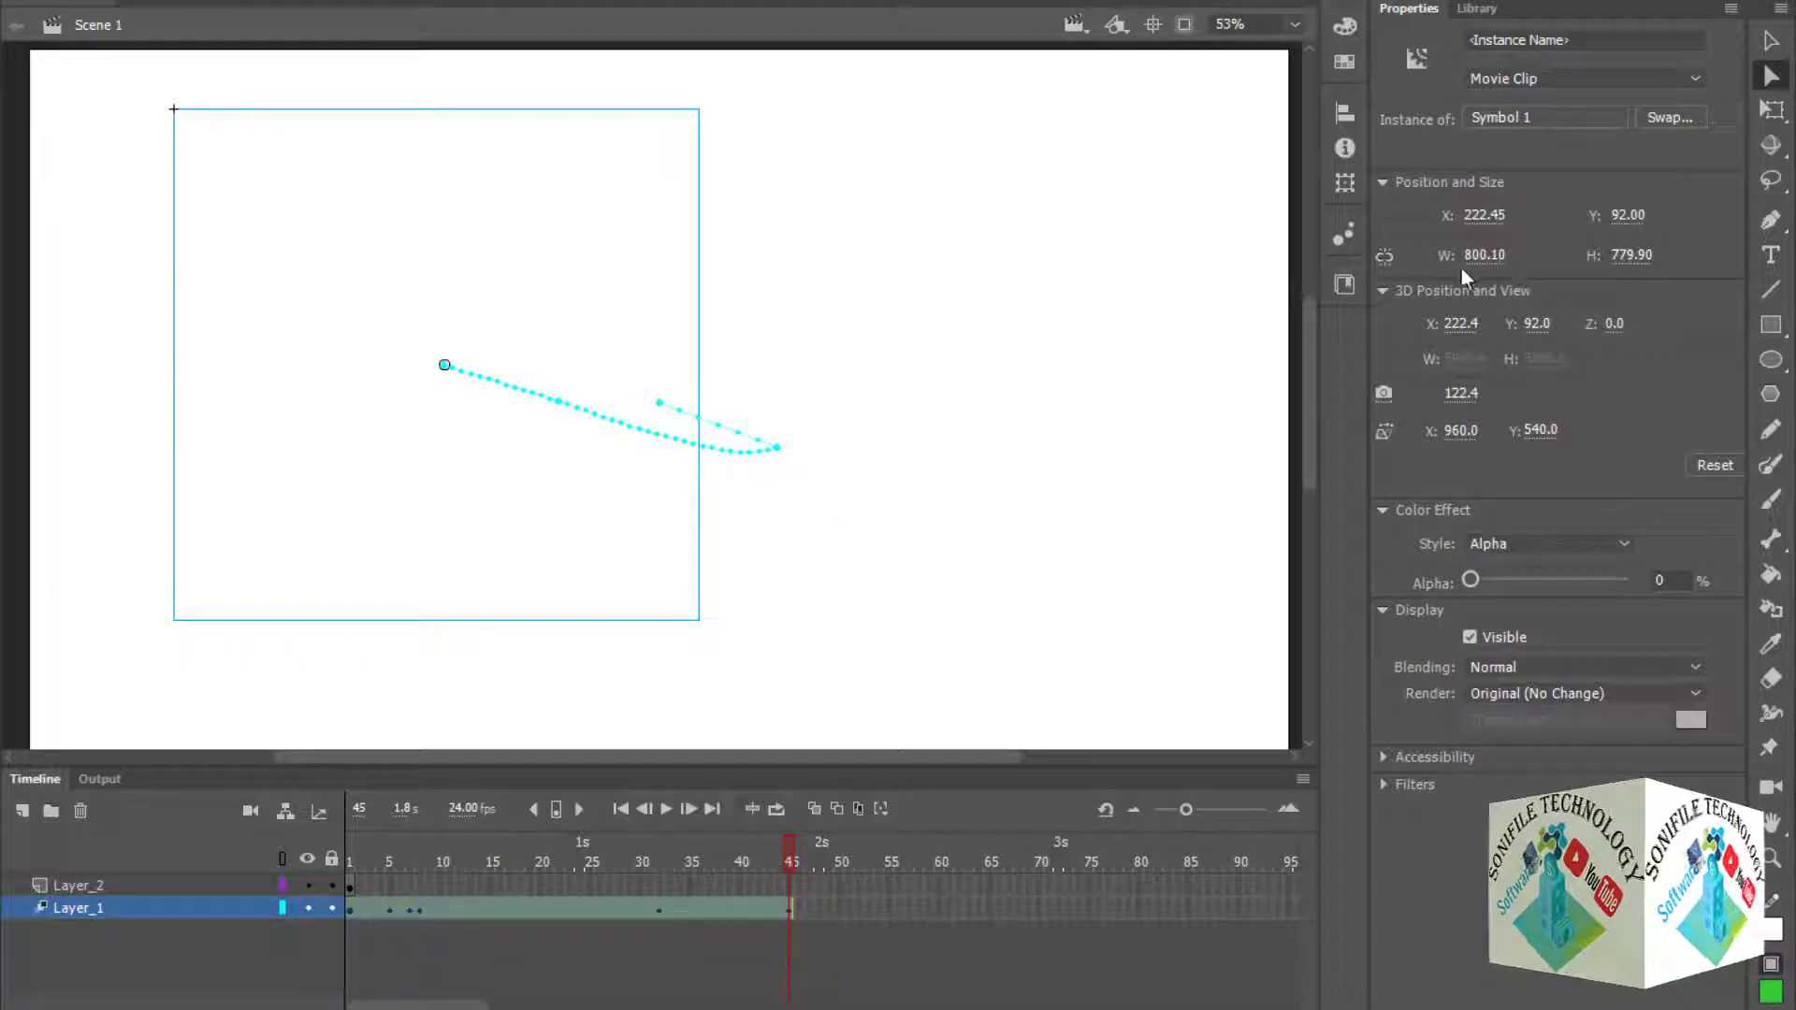
- Preview the text-scroll-3D, spiral-3D, swoosh, small-bounce and smoke motion presets, close the presets and replay the logo animation
{"action": "left_click", "coordinate": [1344, 236]}
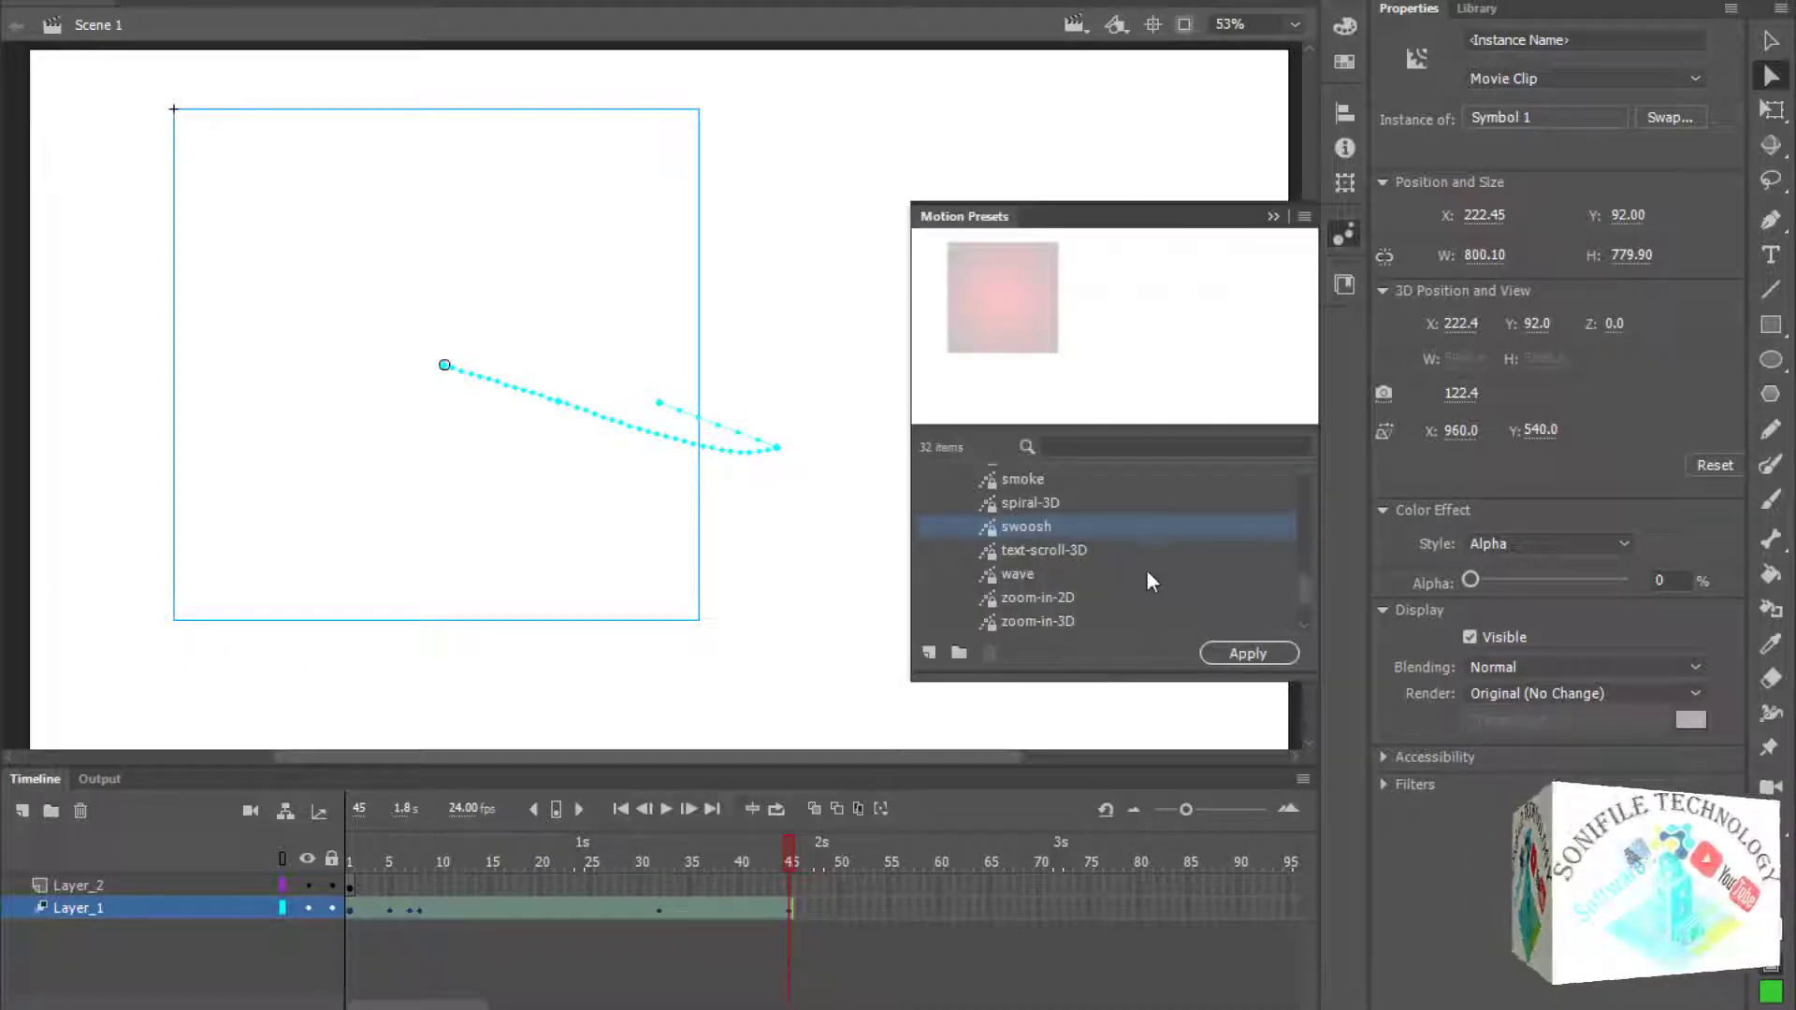
{"action": "left_click", "coordinate": [1064, 550]}
{"action": "left_click", "coordinate": [1034, 505]}
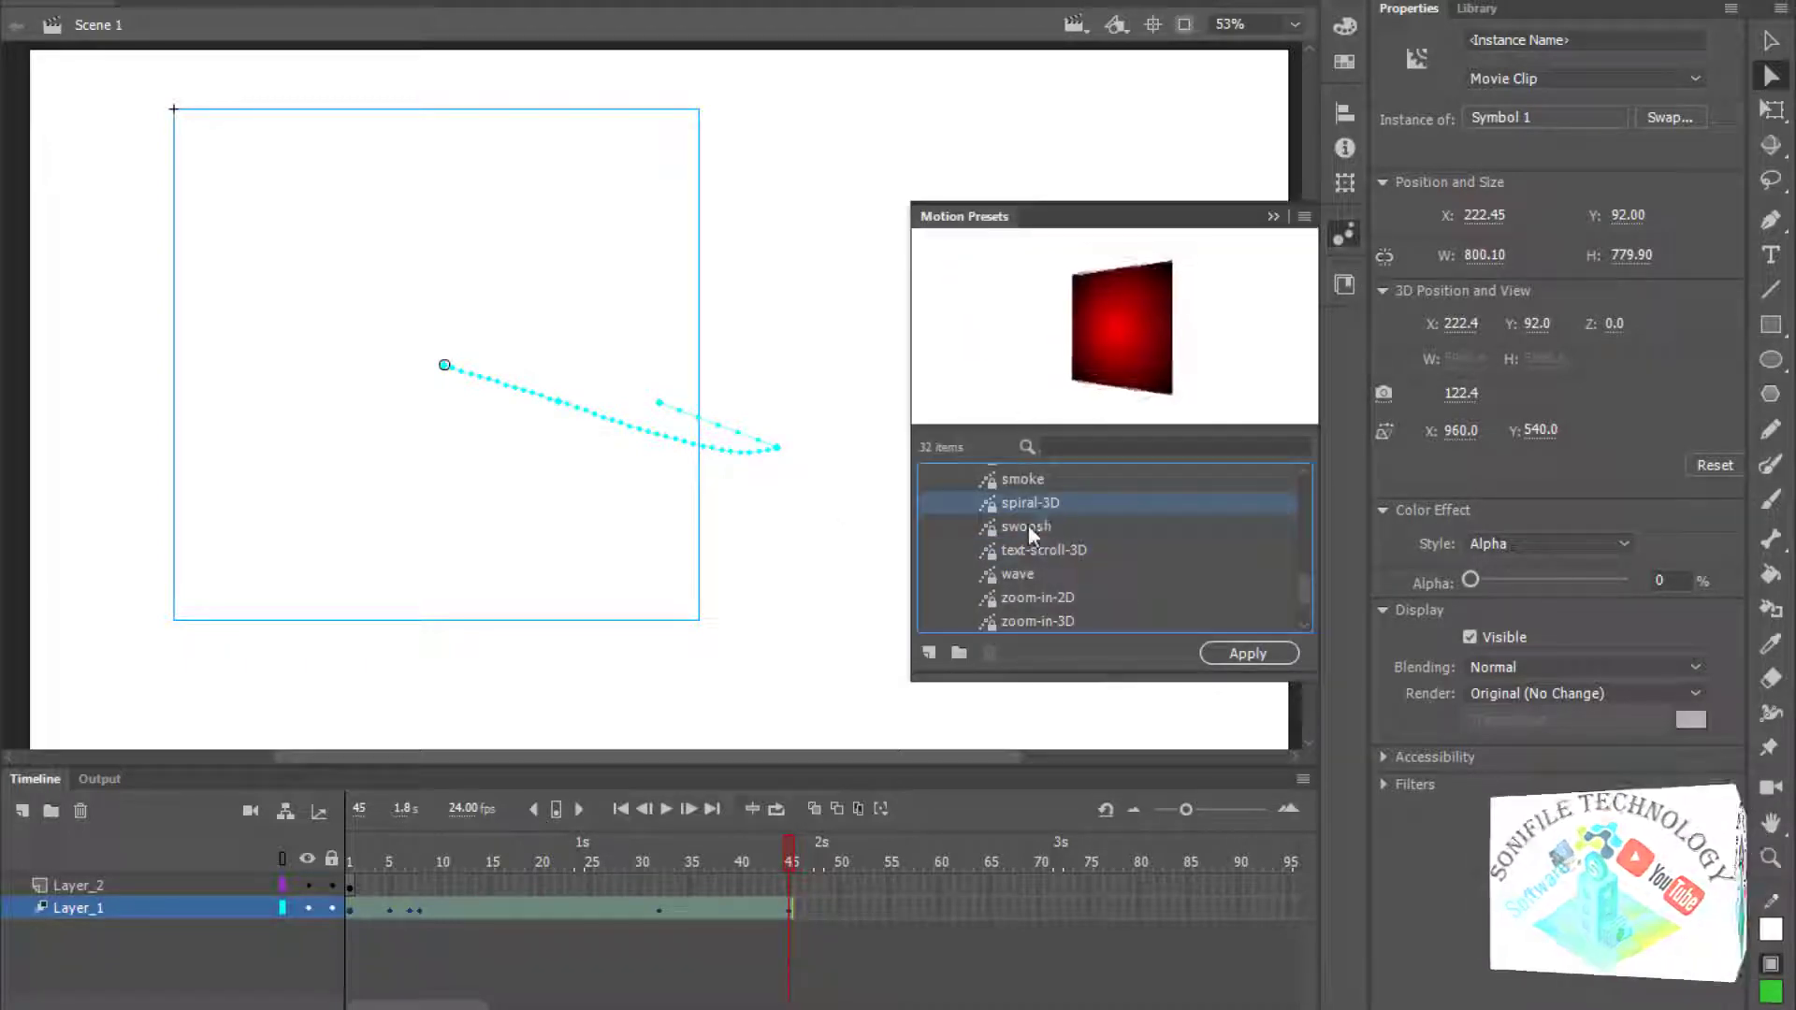
{"action": "left_click", "coordinate": [1029, 525]}
{"action": "scroll", "coordinate": [1030, 518], "scroll_direction": "up", "scroll_amount": 1}
{"action": "left_click", "coordinate": [1031, 520]}
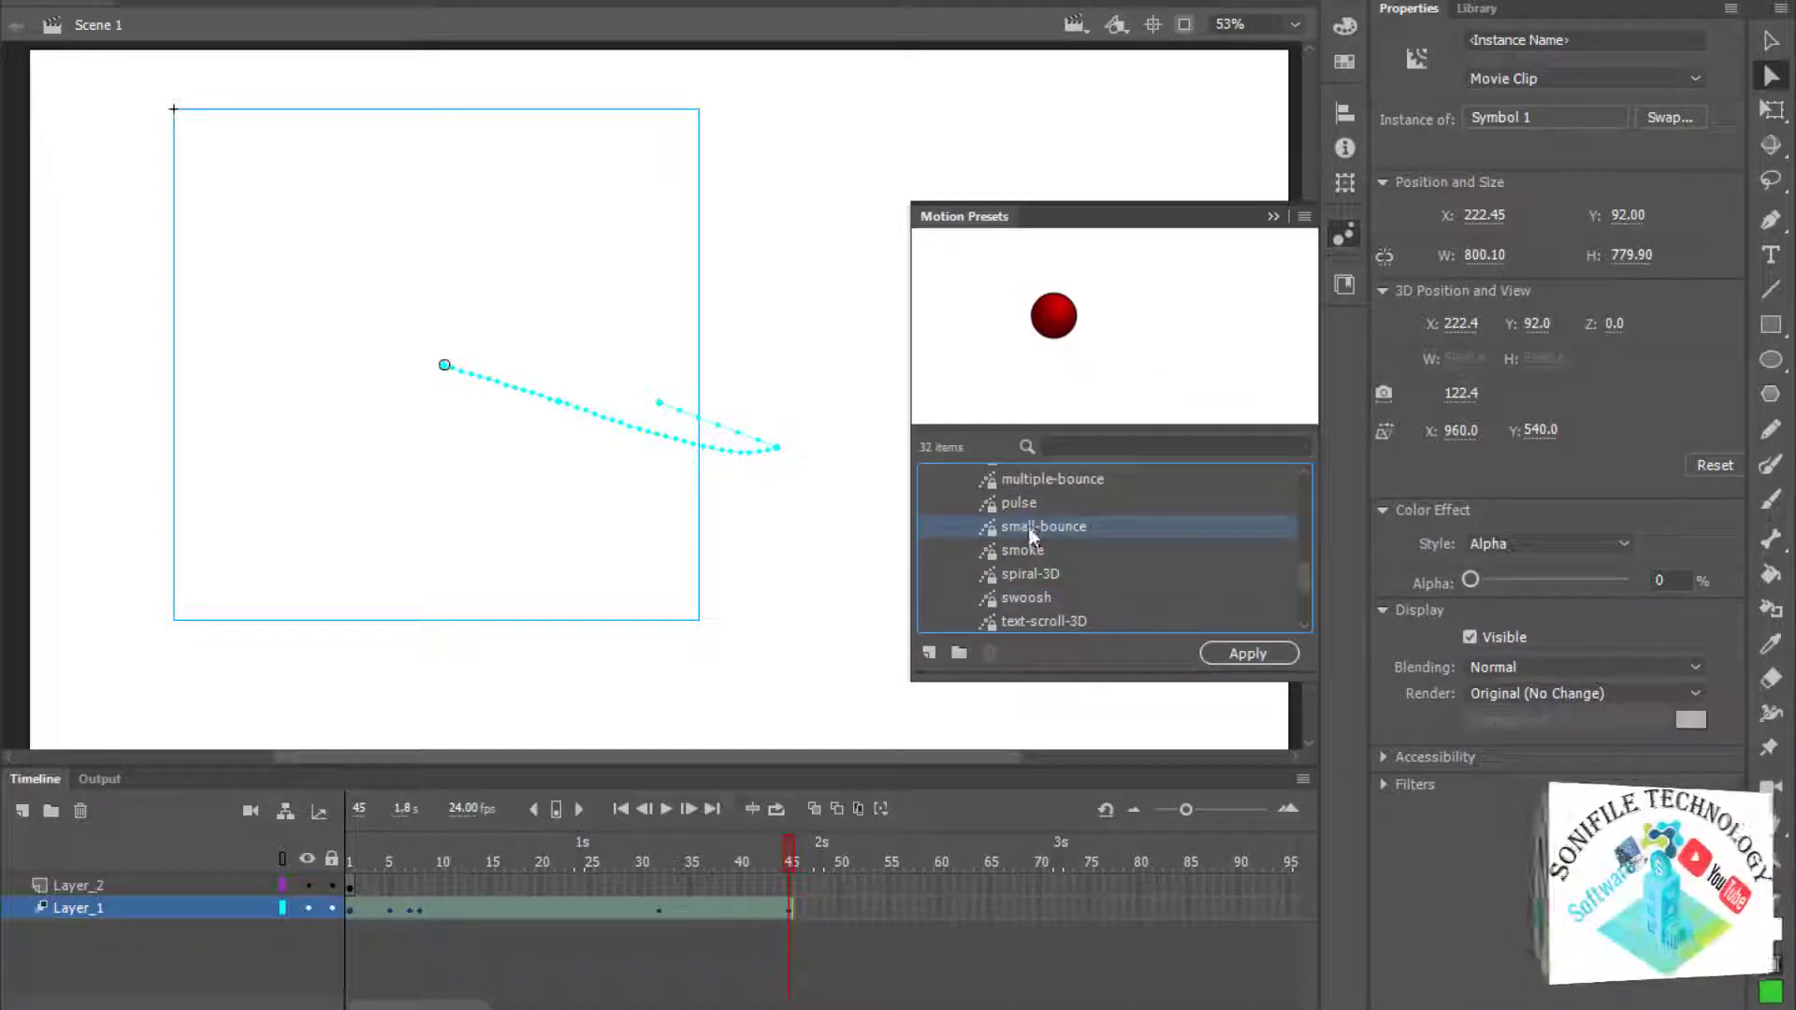
{"action": "left_click", "coordinate": [1021, 550]}
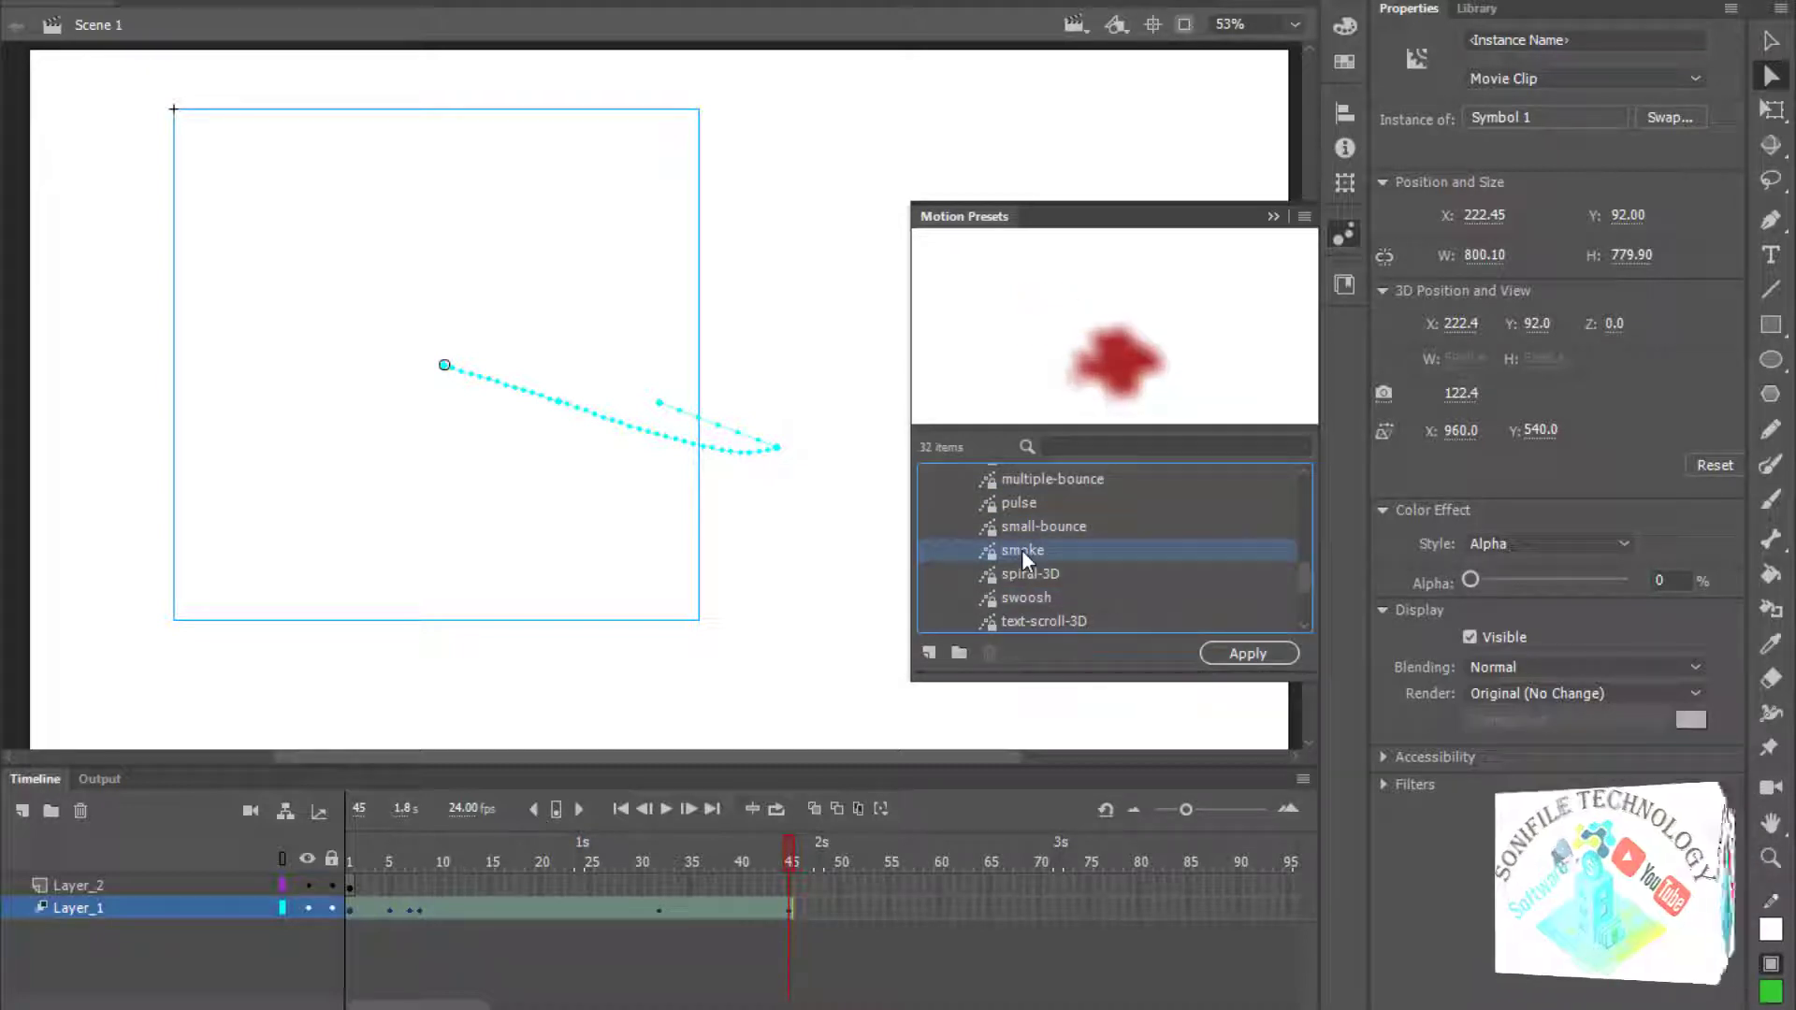
{"action": "left_click", "coordinate": [1273, 216]}
{"action": "left_click", "coordinate": [667, 808]}
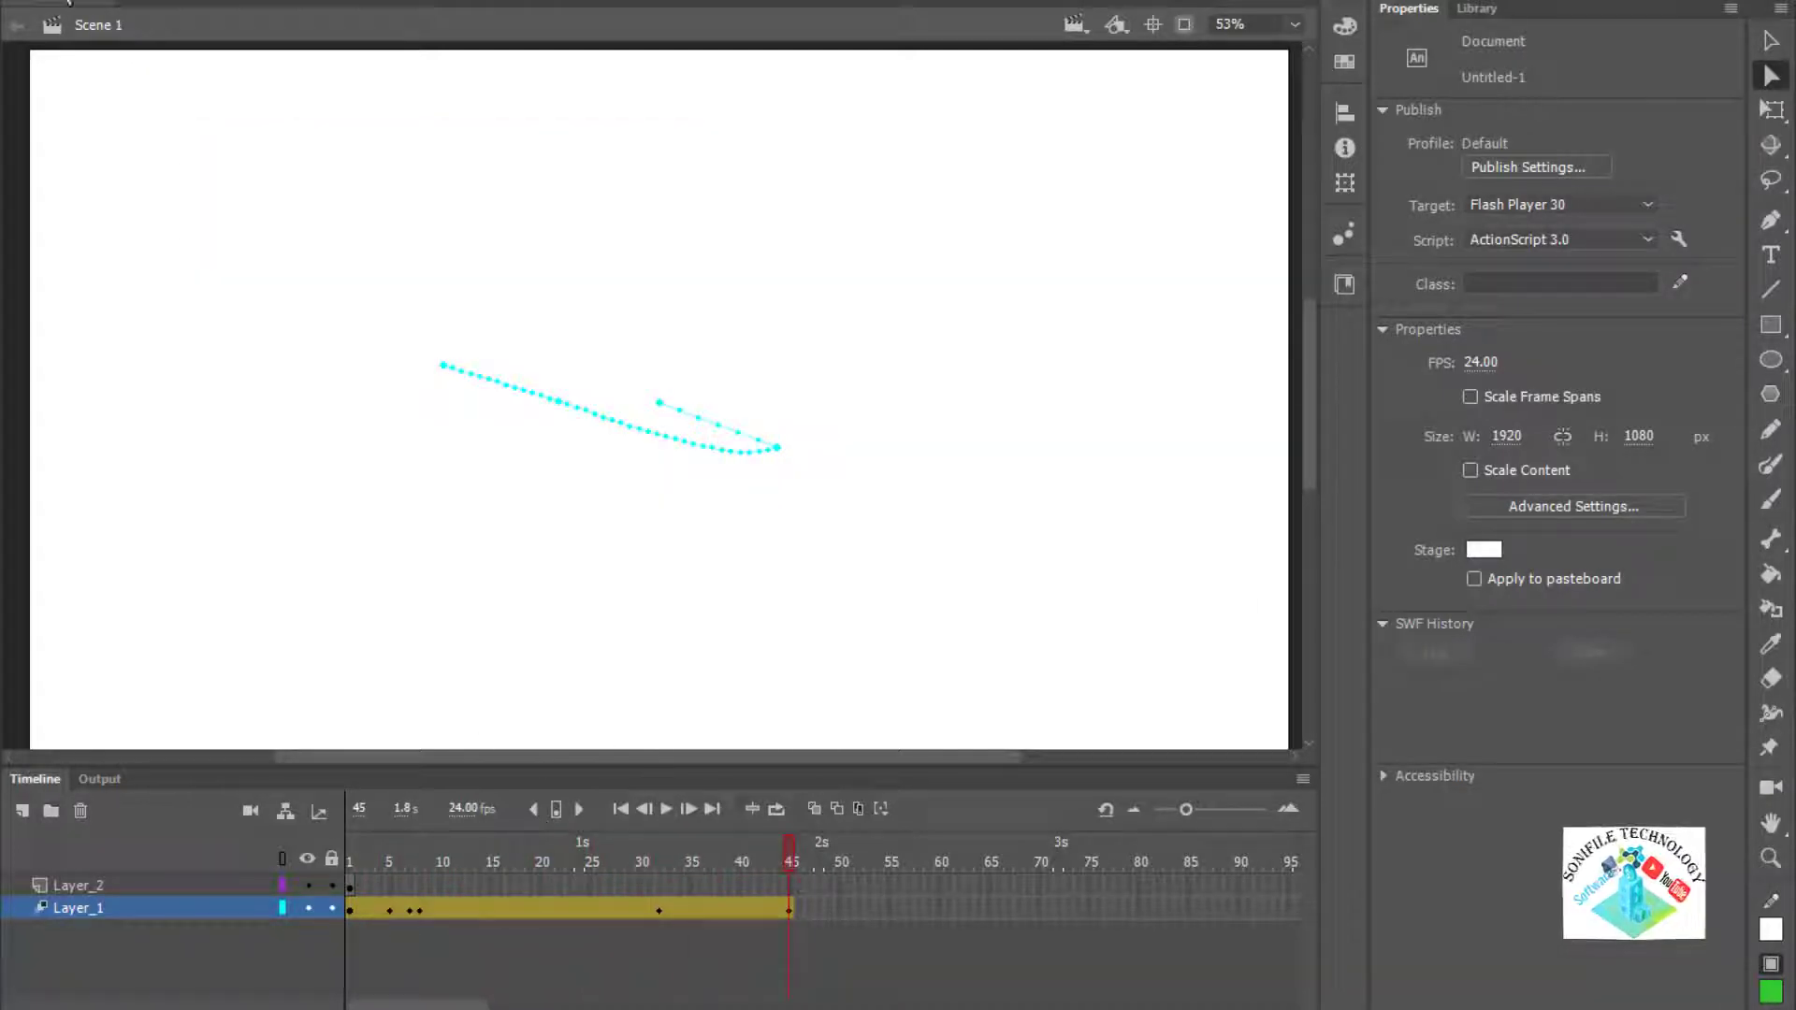
- Export the animation as the animated GIF Untitled-1 in the Downloads folder at 1920 x 1080 px, replacing the existing file
{"action": "key", "text": "alt+f"}
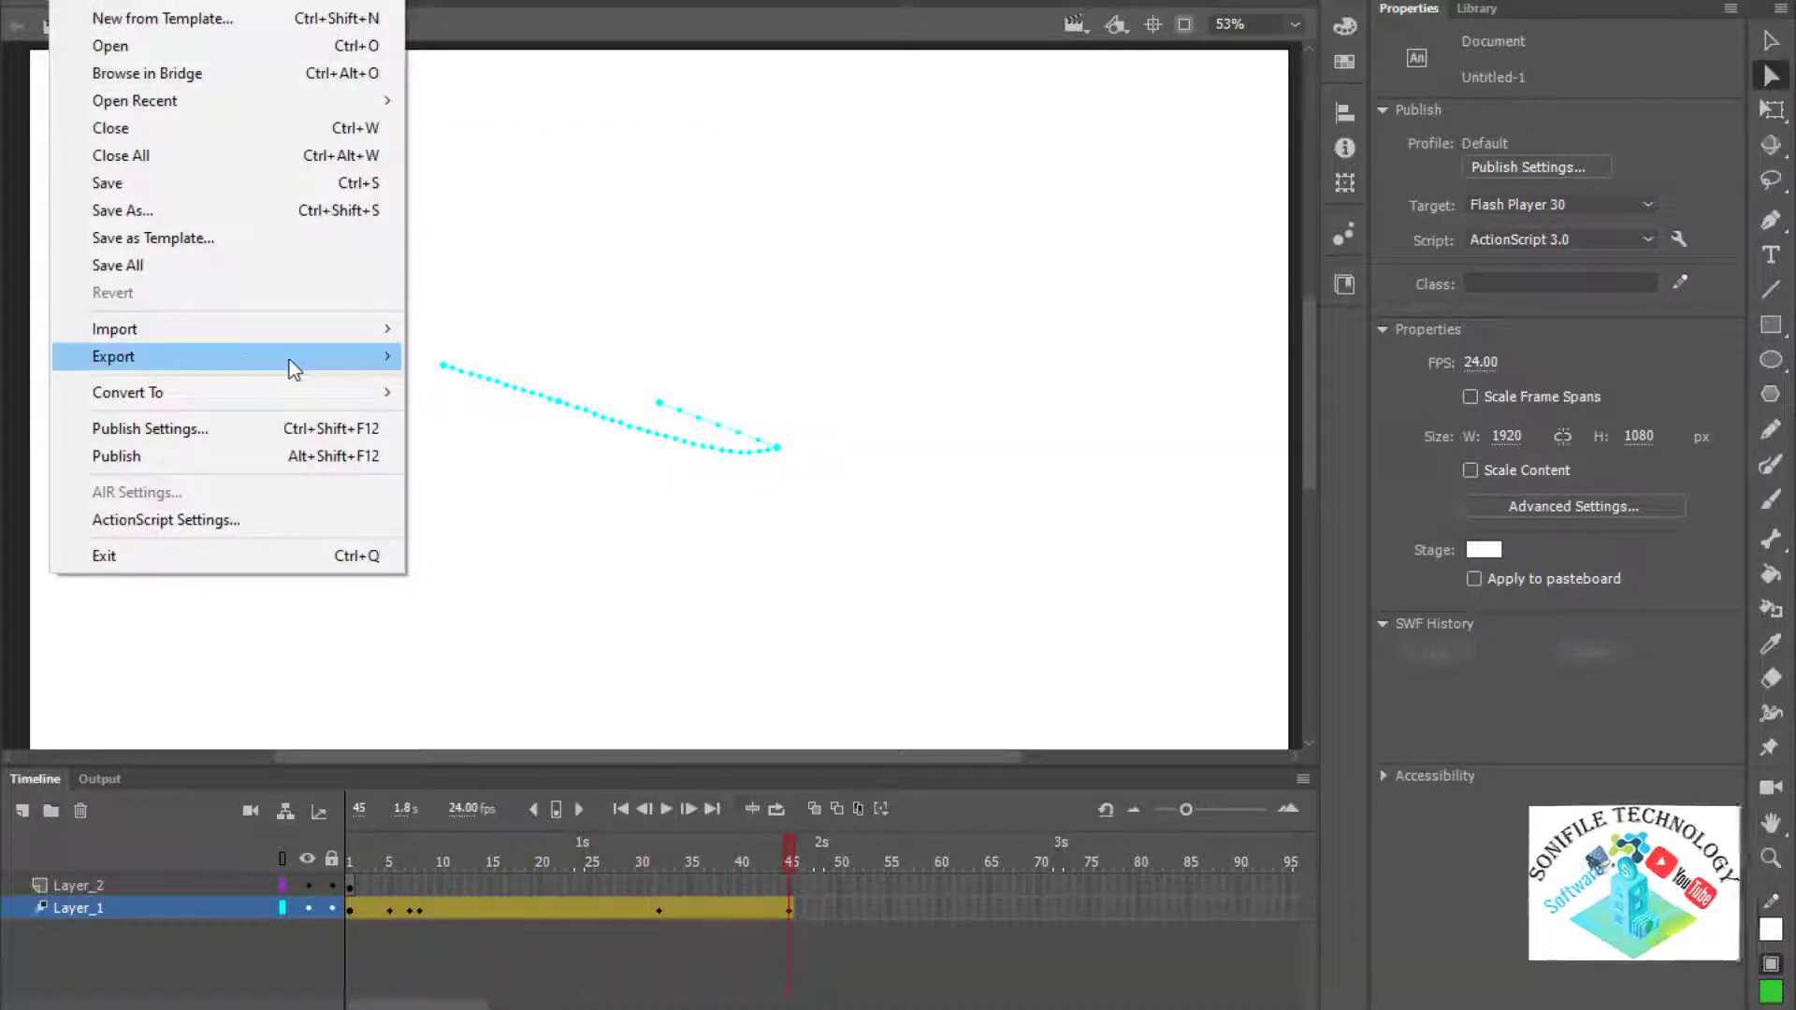
{"action": "mouse_move", "coordinate": [296, 359]}
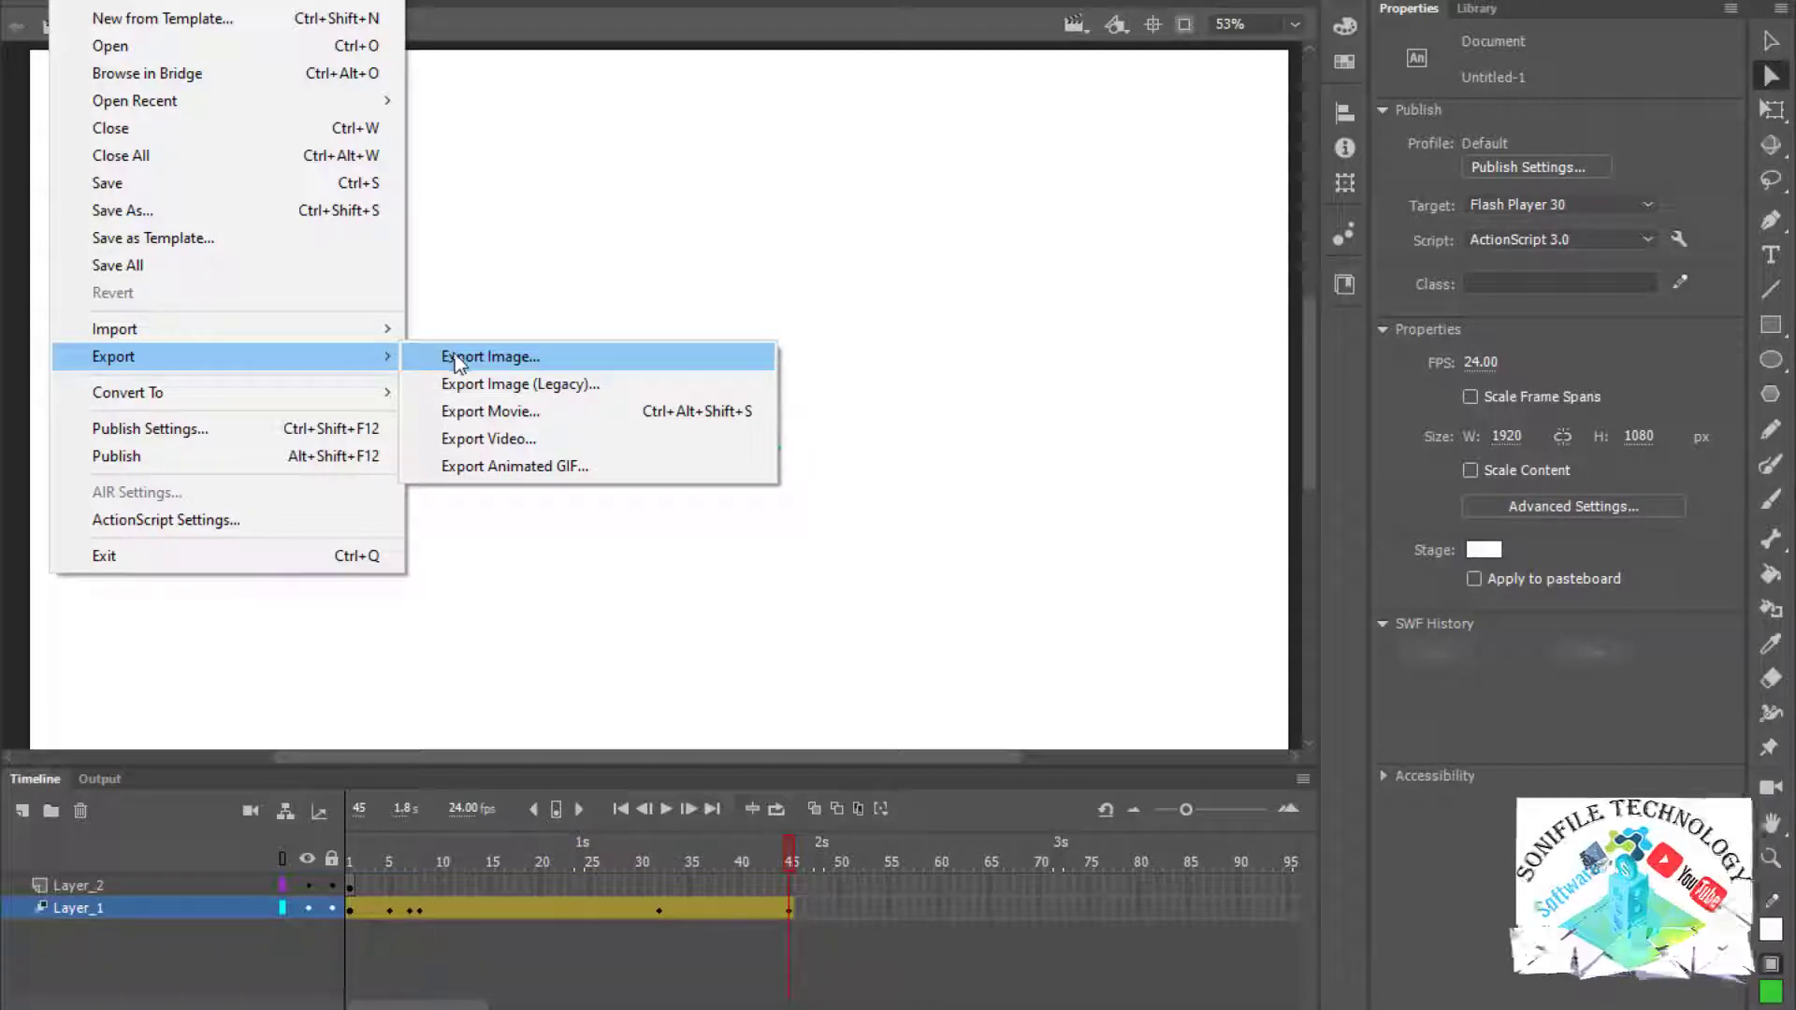
{"action": "left_click", "coordinate": [524, 473]}
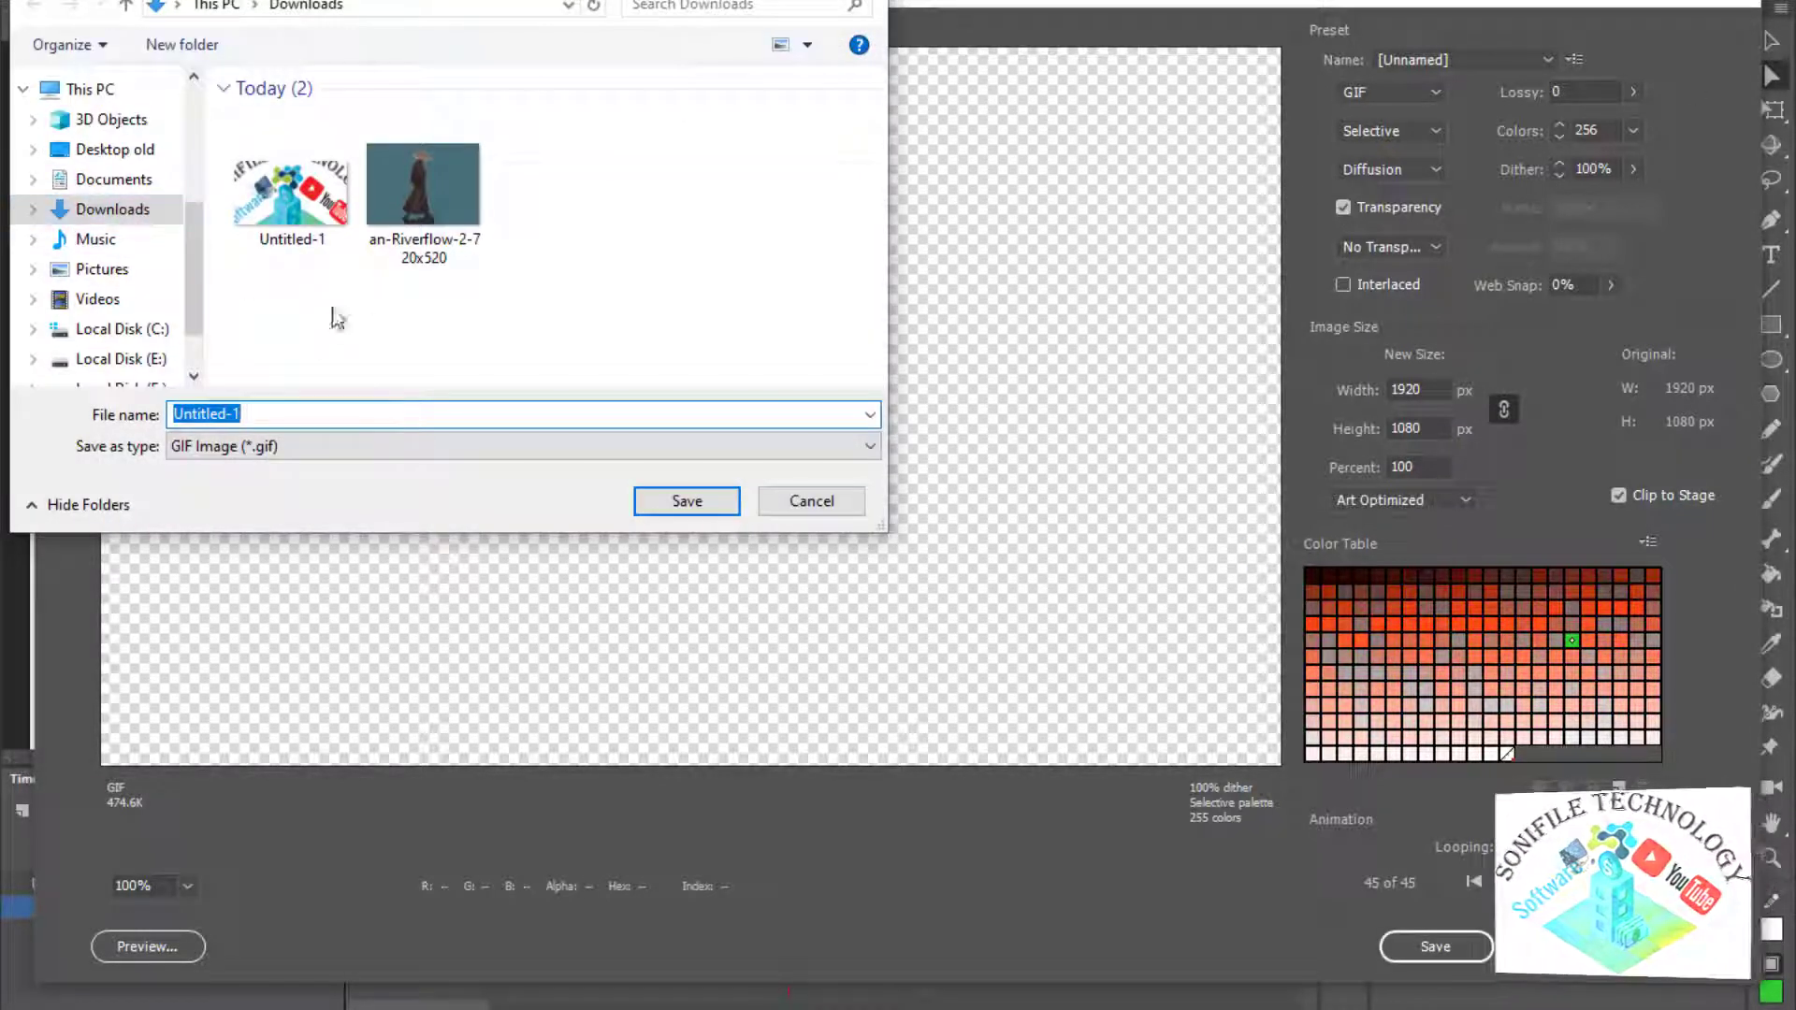
{"action": "left_click", "coordinate": [295, 234]}
{"action": "left_click", "coordinate": [674, 502]}
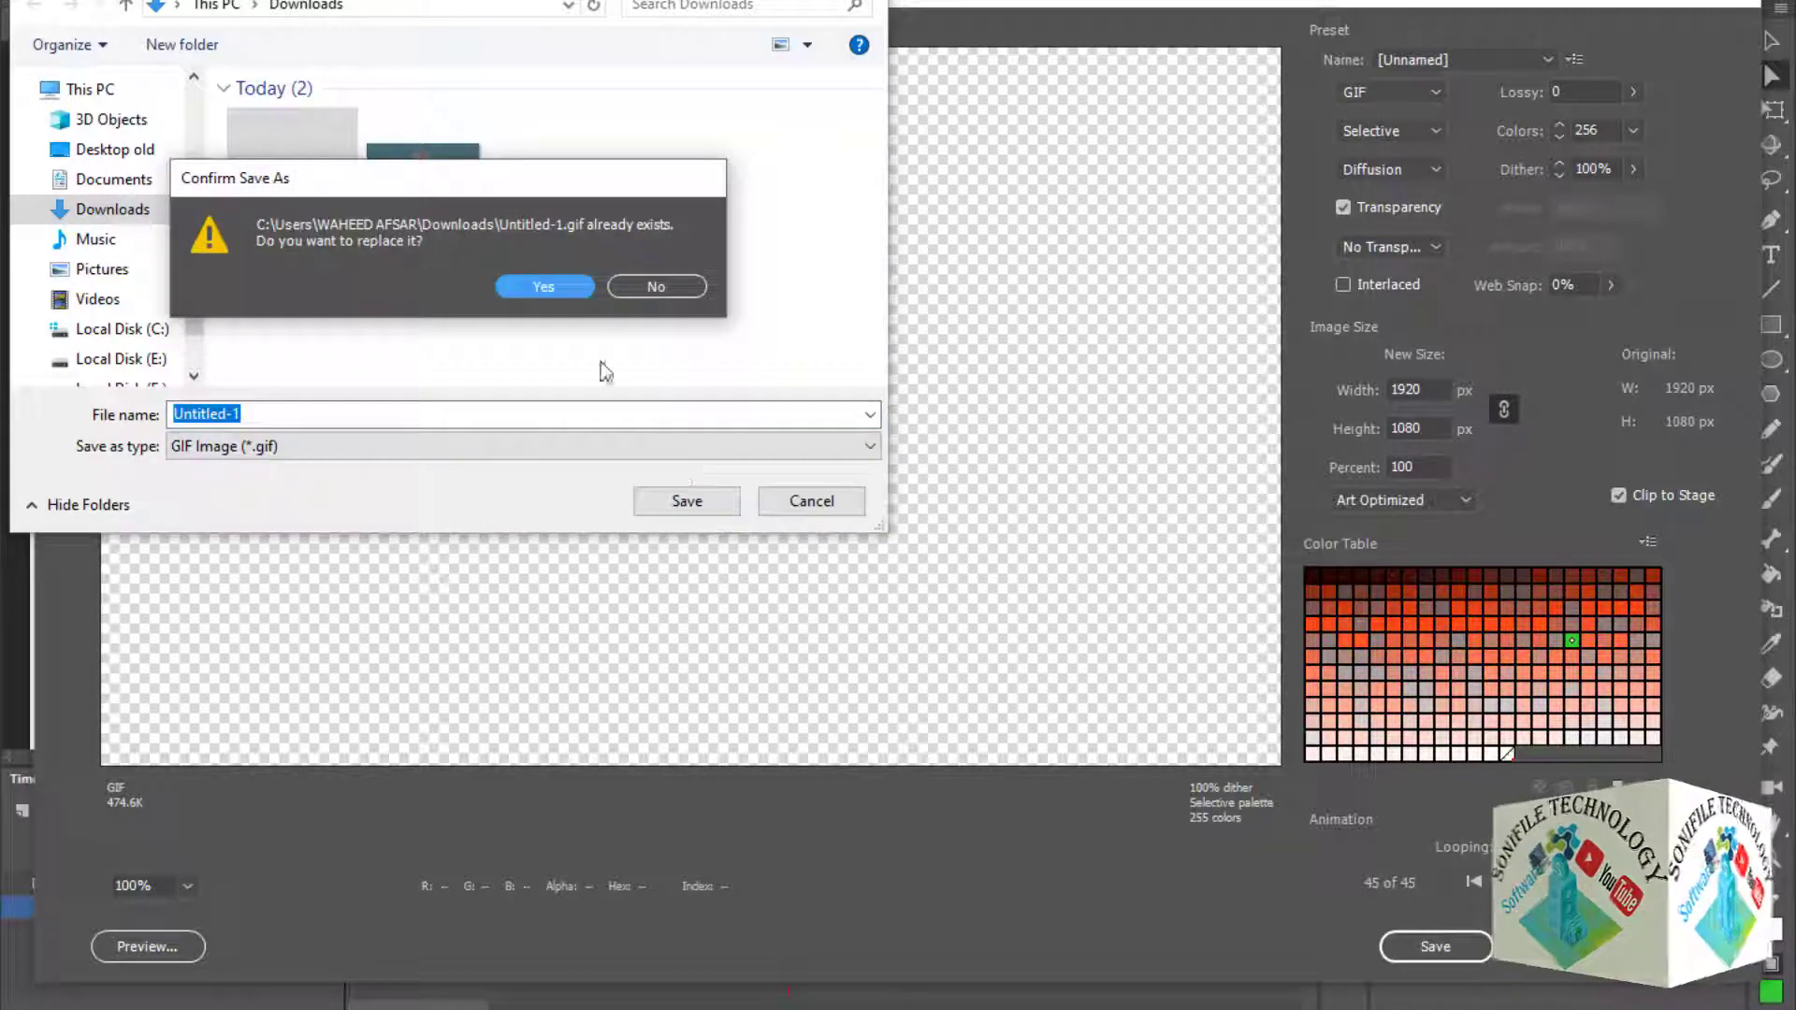
{"action": "left_click", "coordinate": [544, 286]}
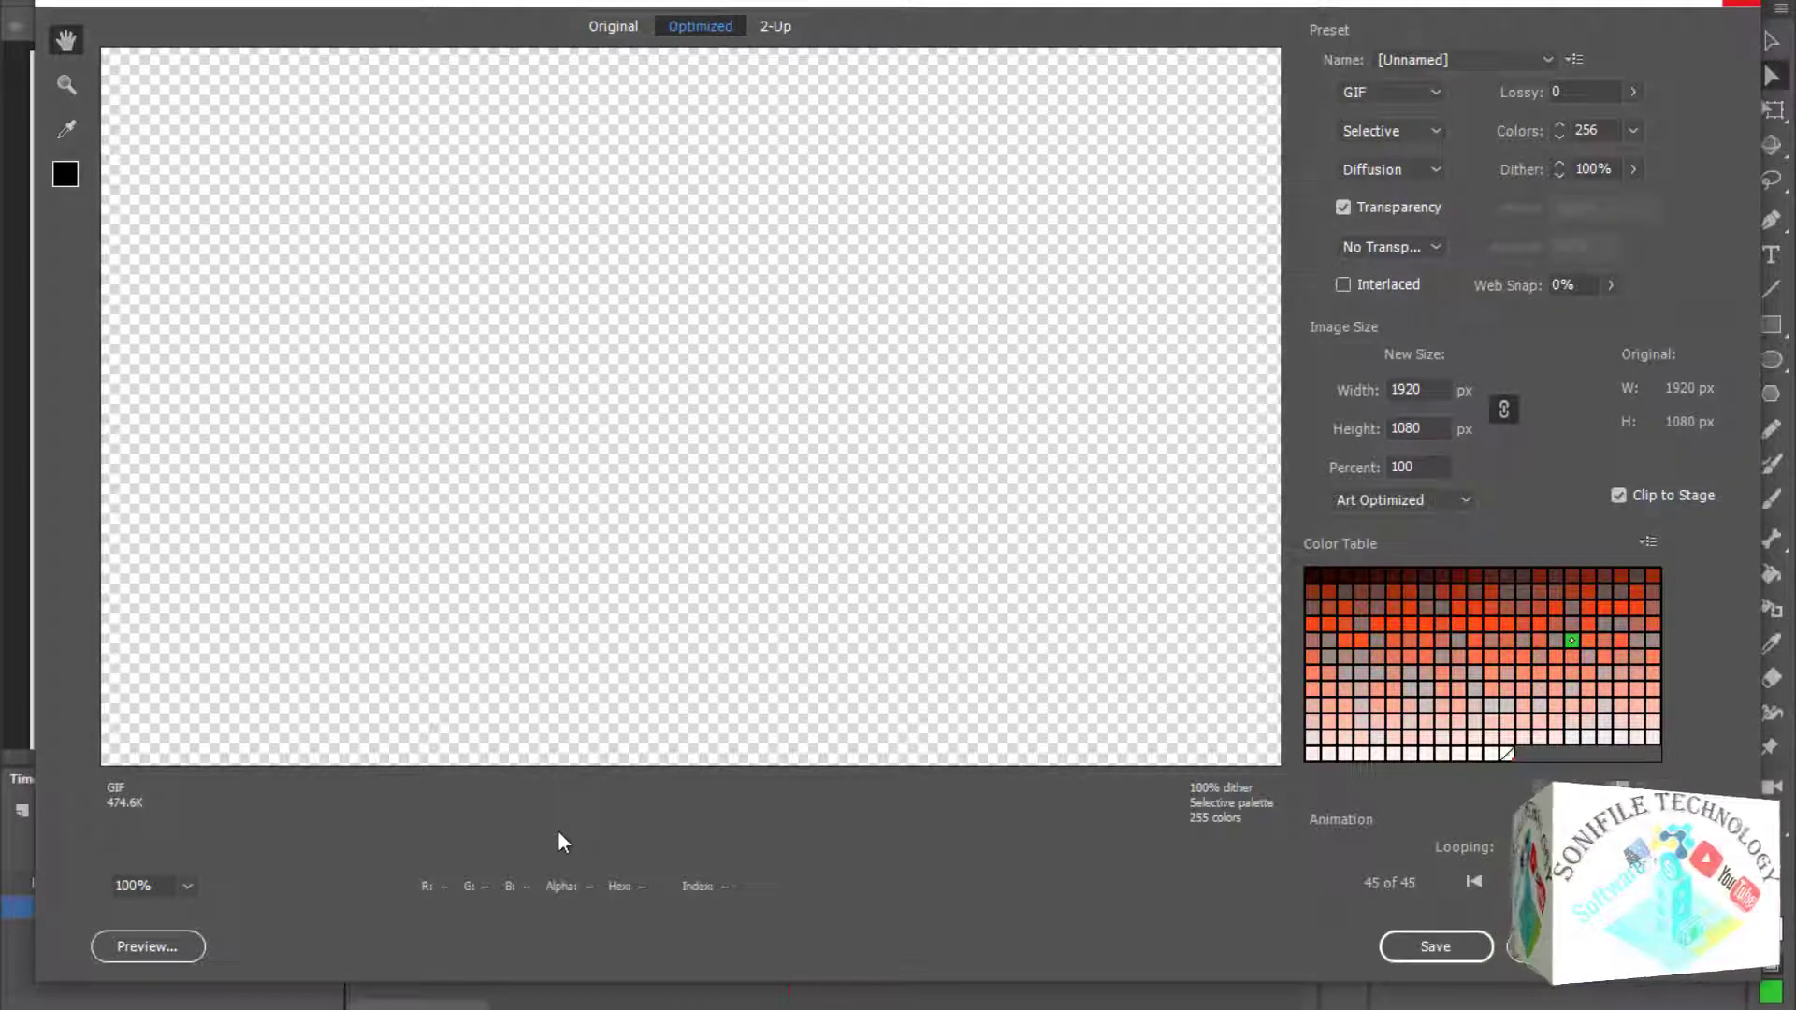
{"action": "key", "text": "Escape"}
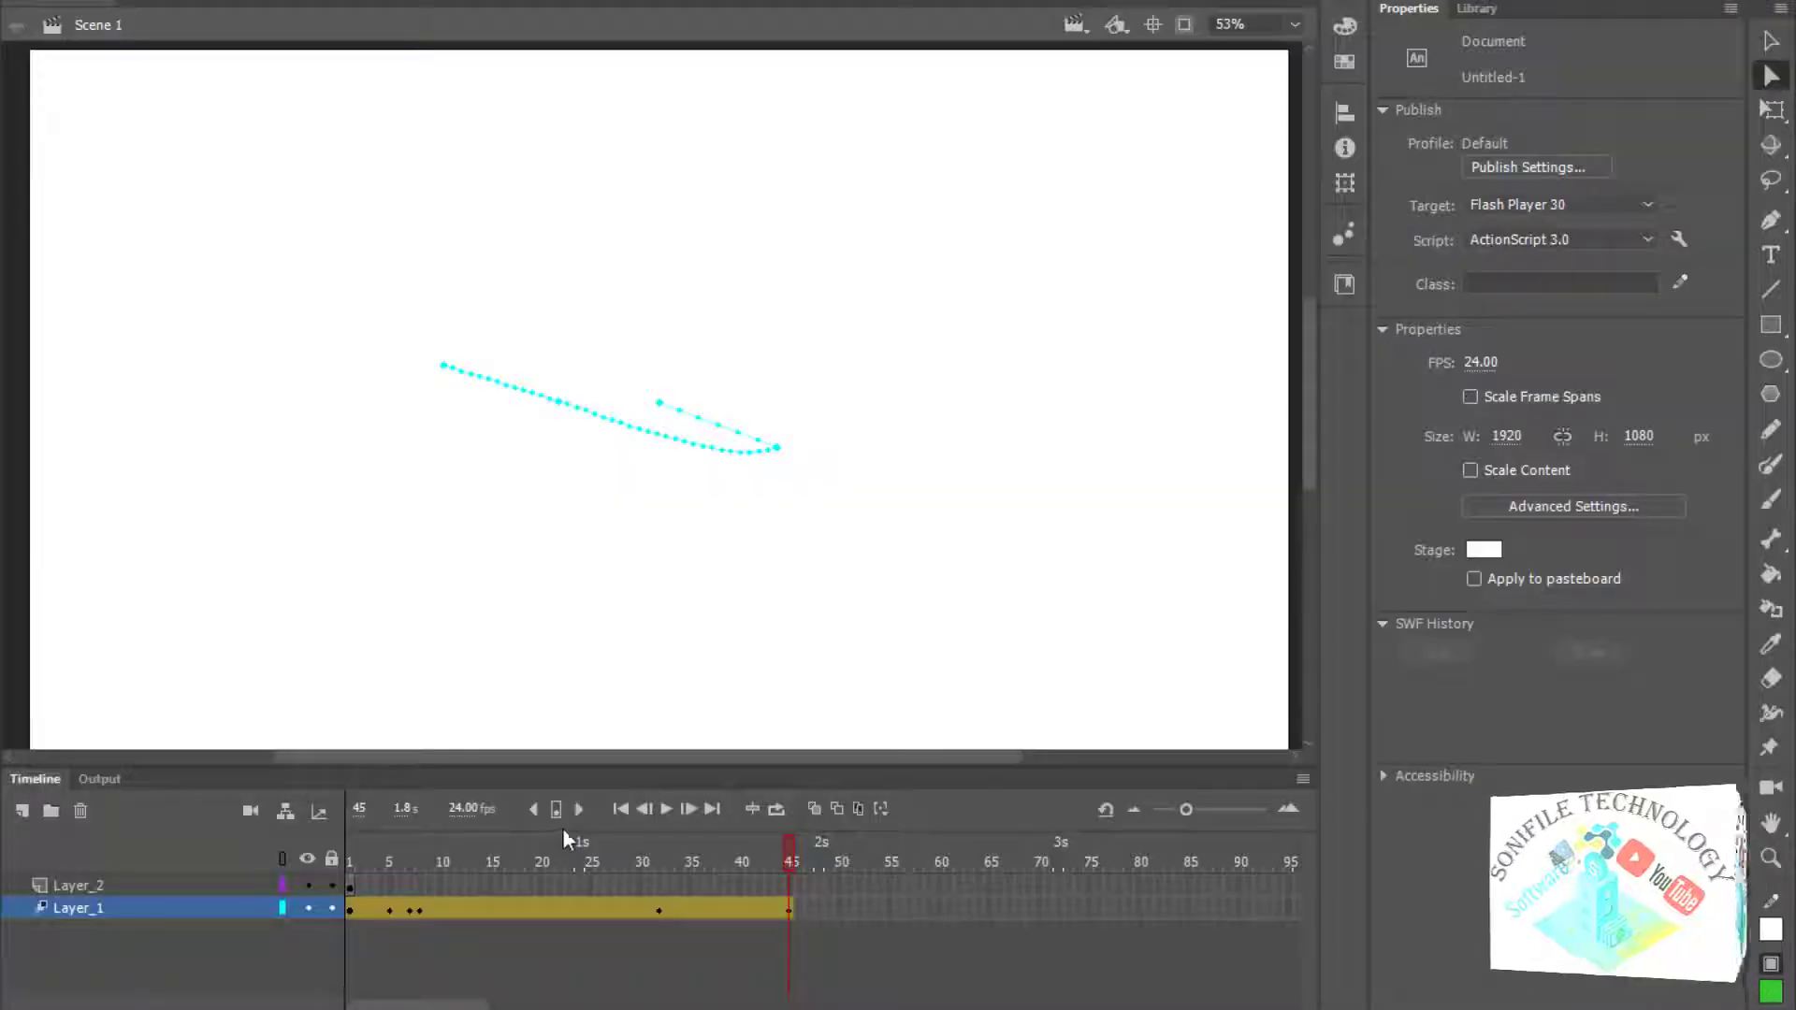
- Switch to File Explorer and open the exported Untitled-1 GIF from the Downloads folder
{"action": "left_click", "coordinate": [638, 861]}
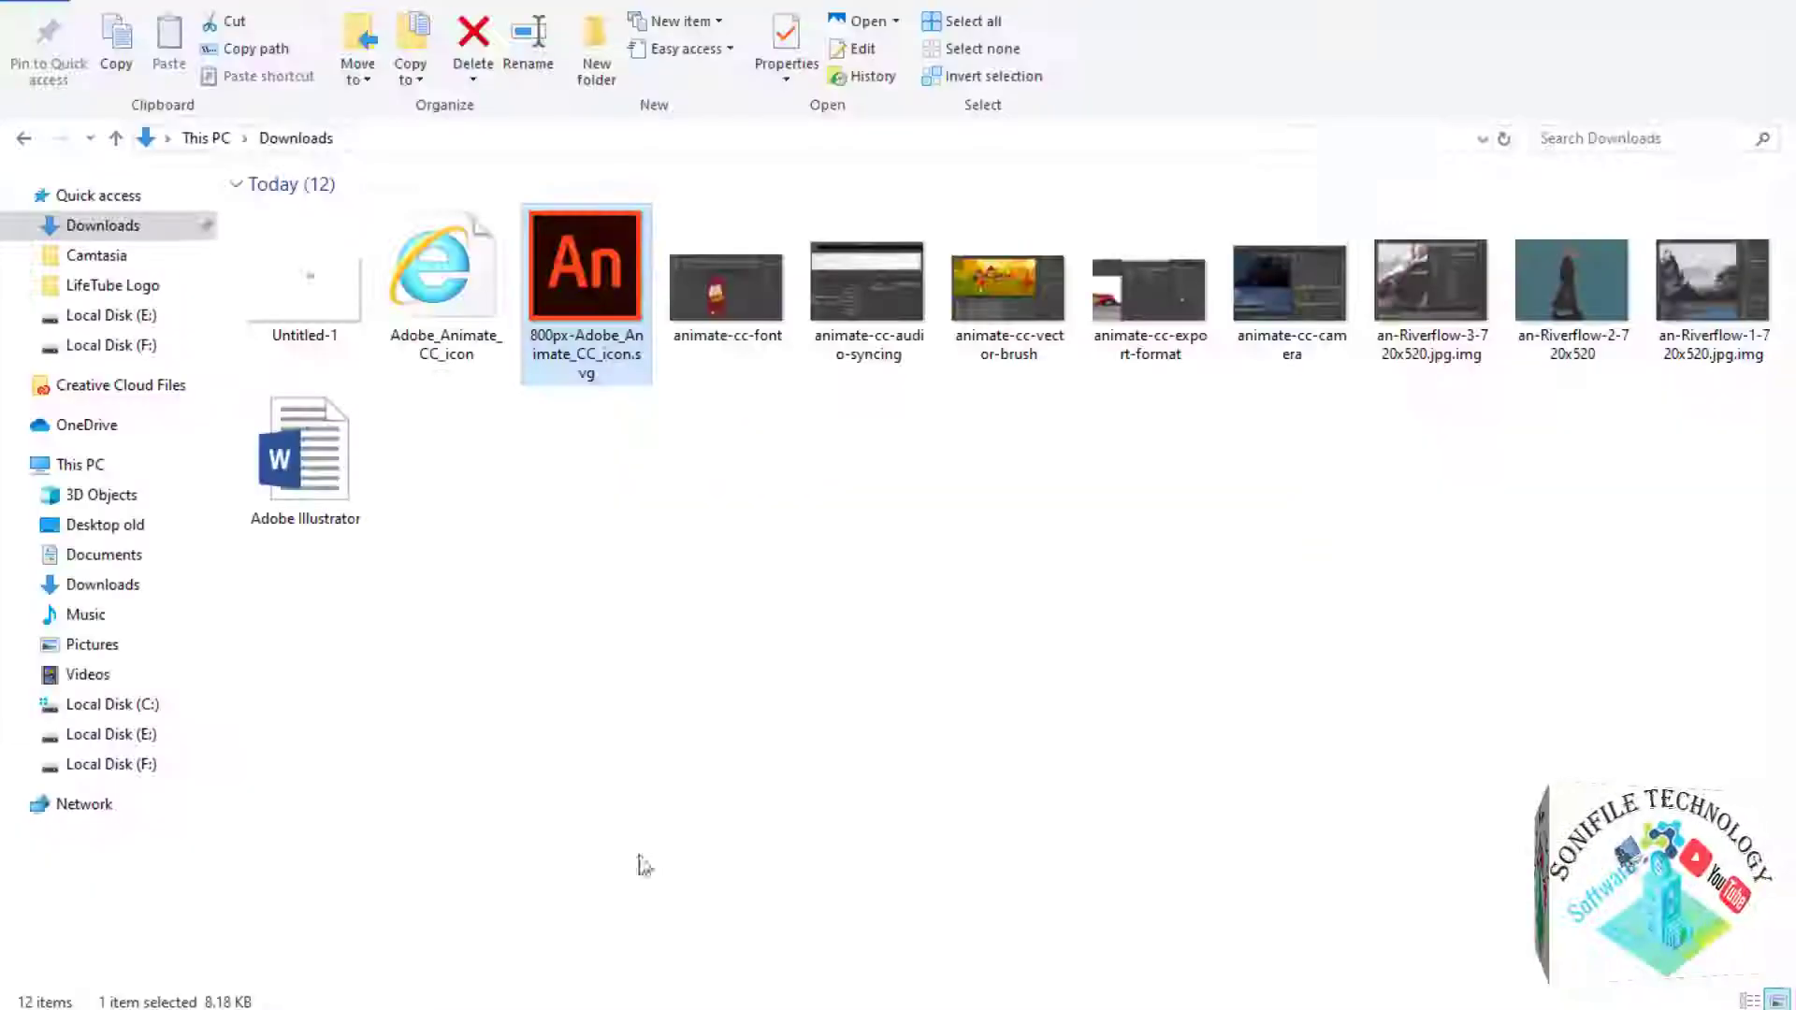
{"action": "left_click", "coordinate": [334, 298]}
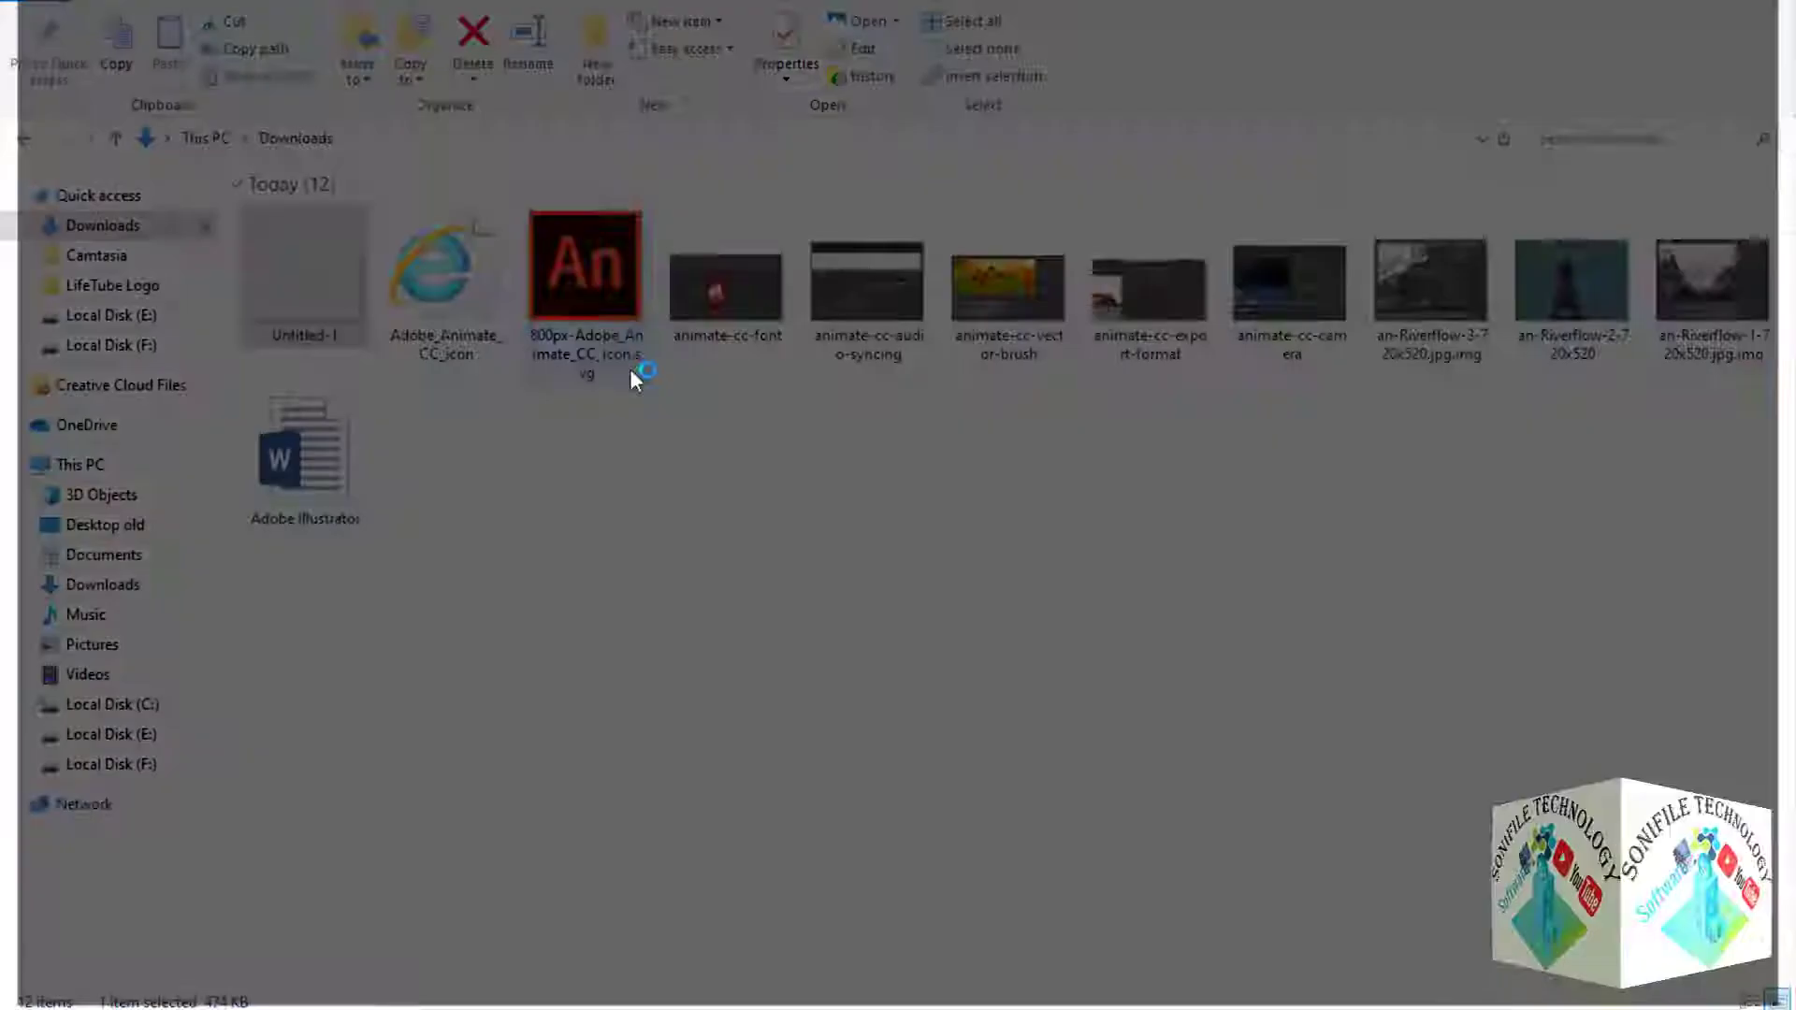